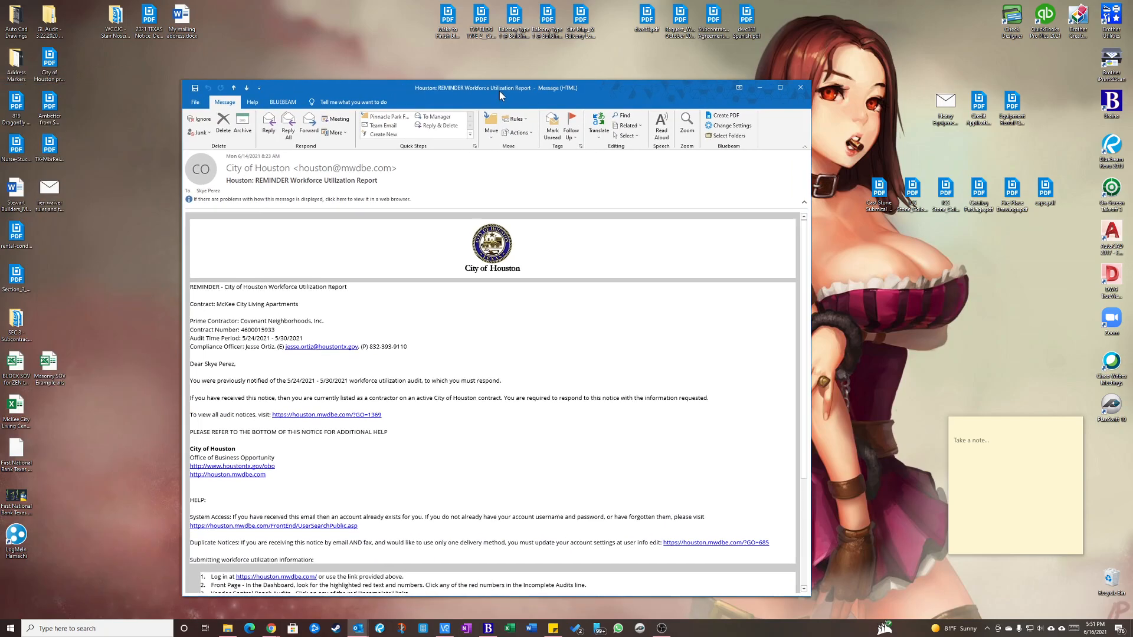
Review the subject line of the City of Houston workforce utilization report reminder email.
left_click_drag(499, 91, 550, 77)
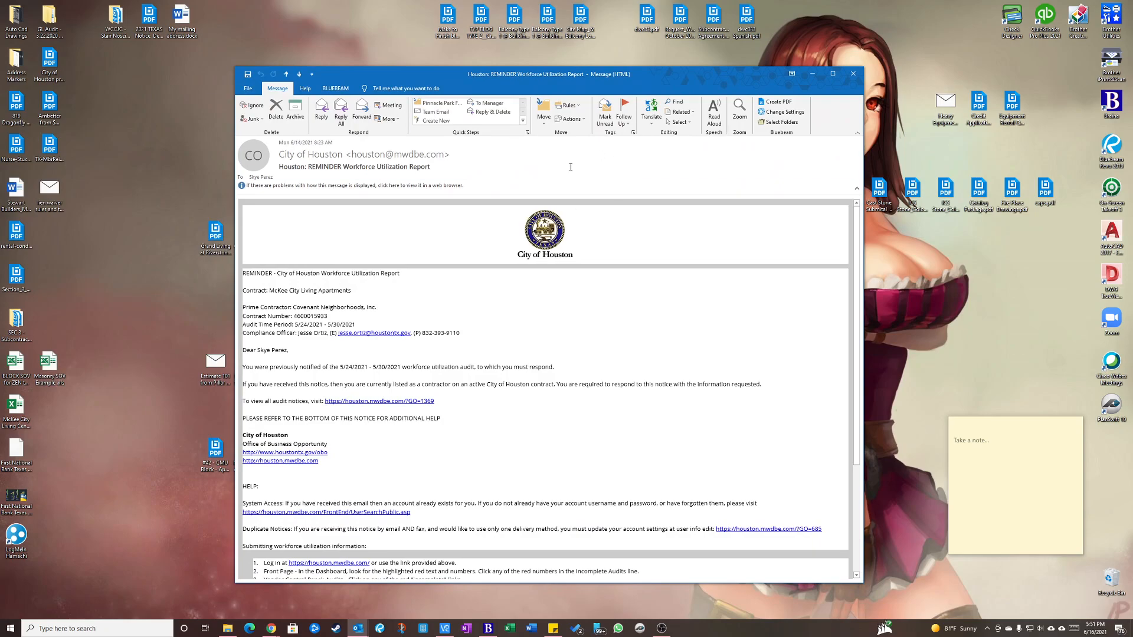
left_click_drag(578, 75, 574, 73)
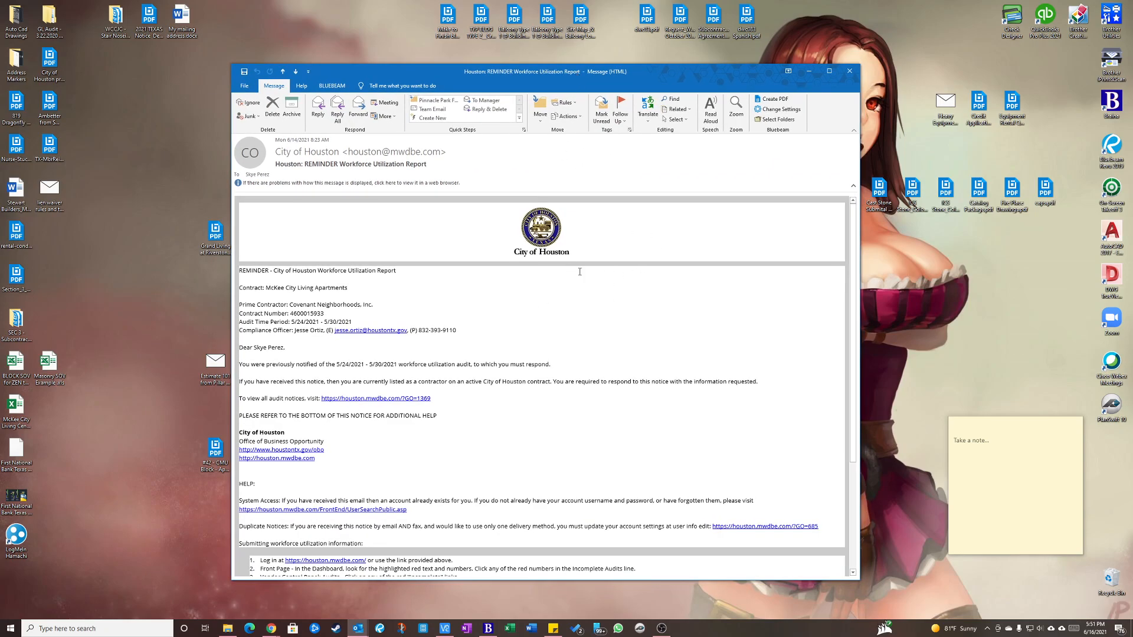
mouse_move(293, 158)
left_click_drag(277, 167, 347, 167)
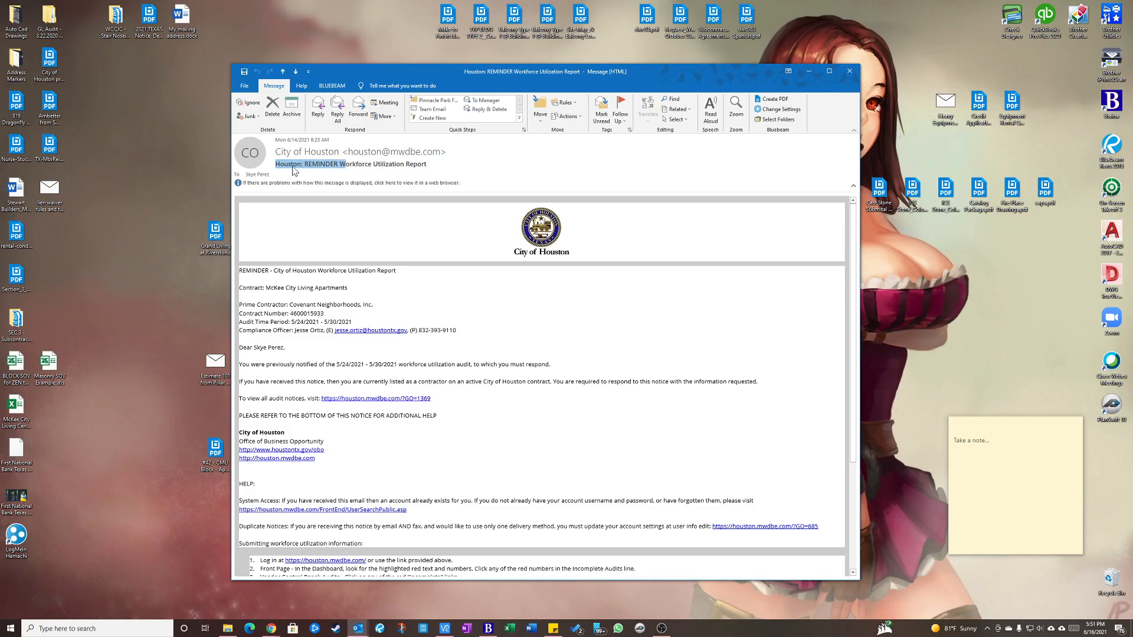
left_click(318, 166)
left_click(352, 166)
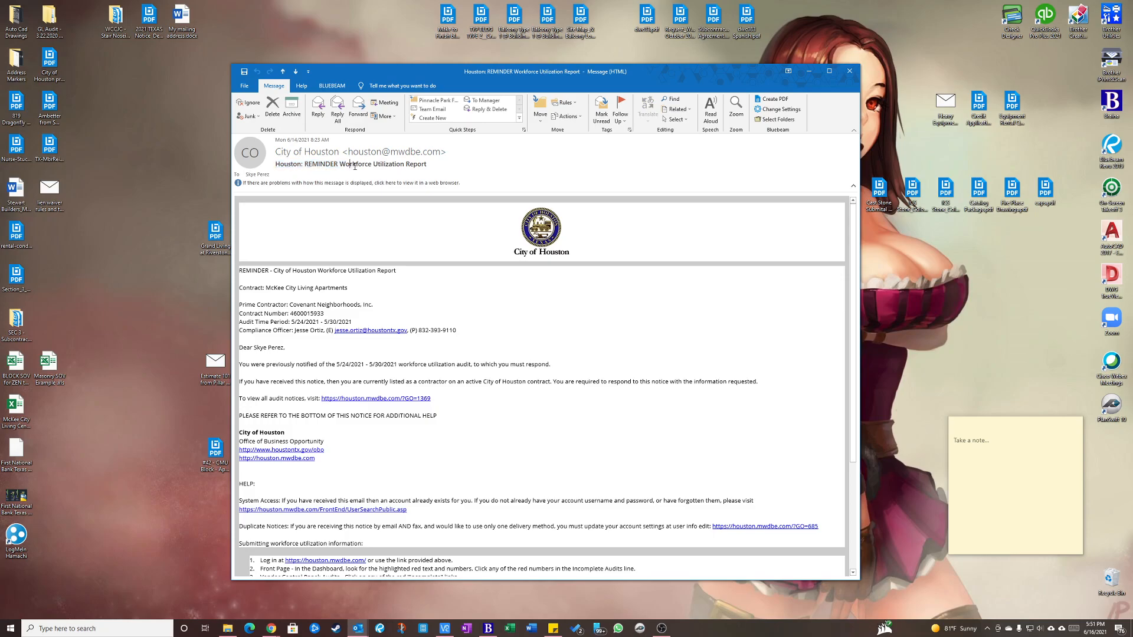
left_click(417, 165)
left_click_drag(579, 73, 583, 72)
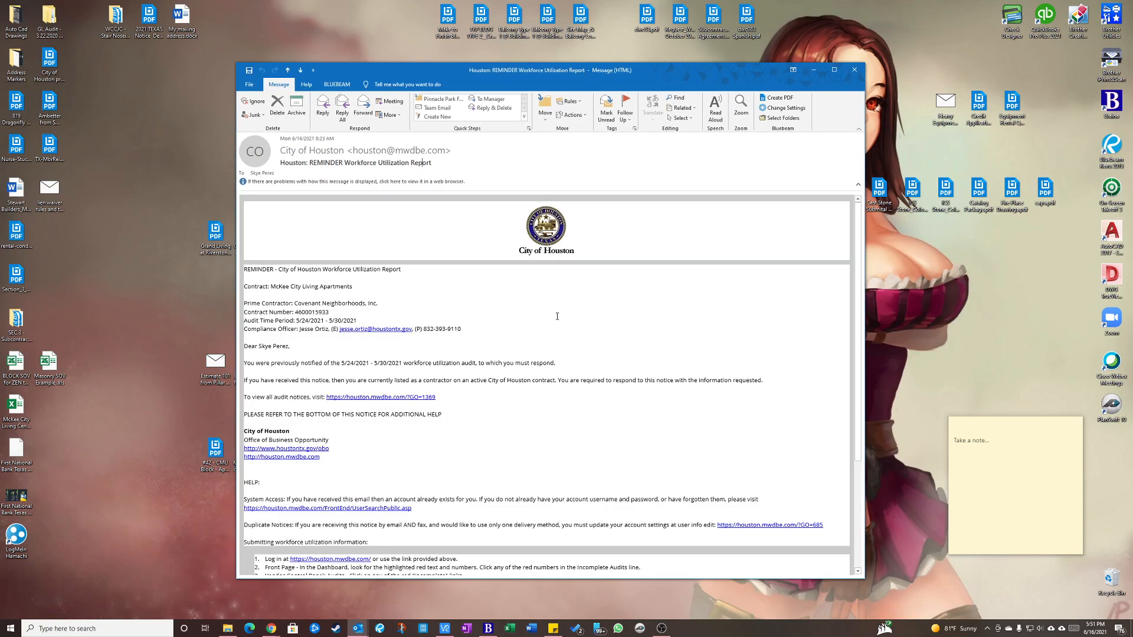
left_click(390, 397)
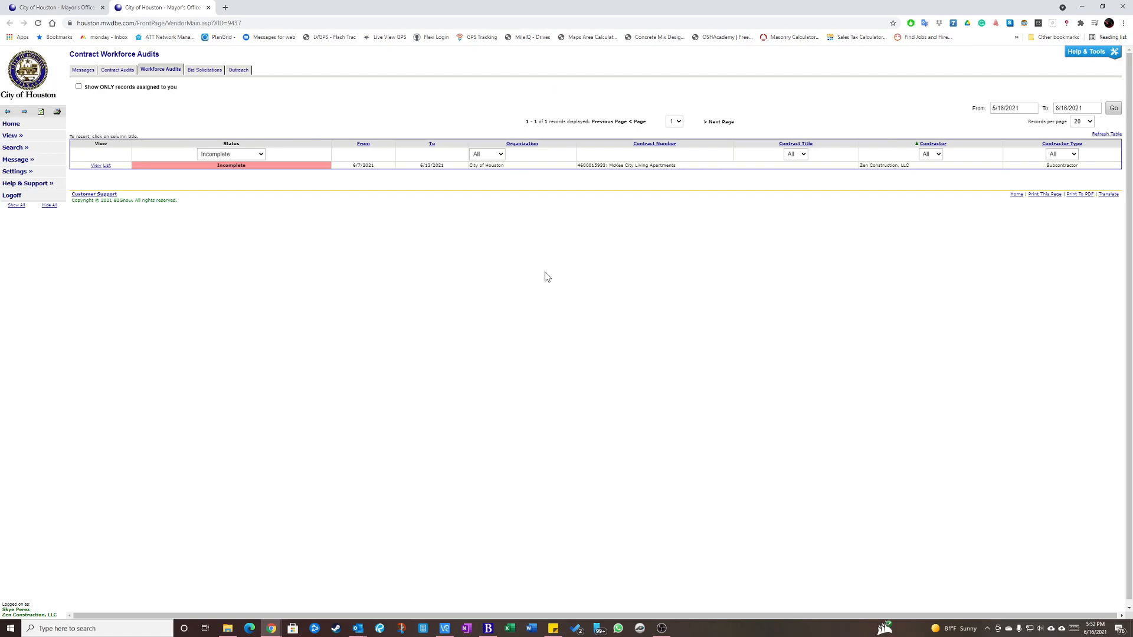
left_click(208, 12)
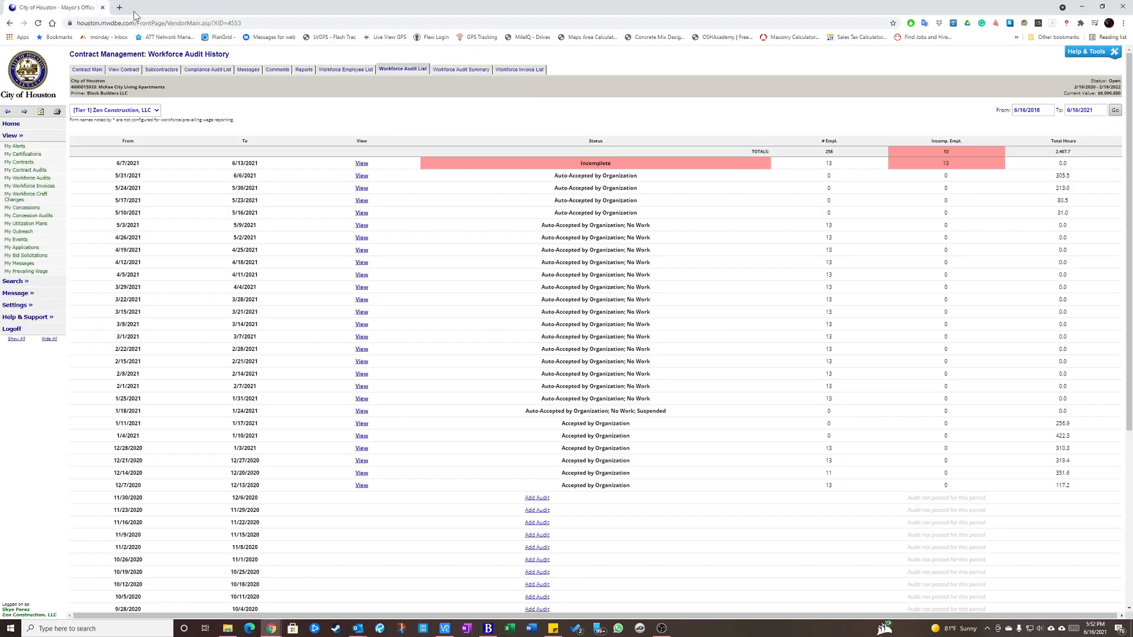
left_click(102, 7)
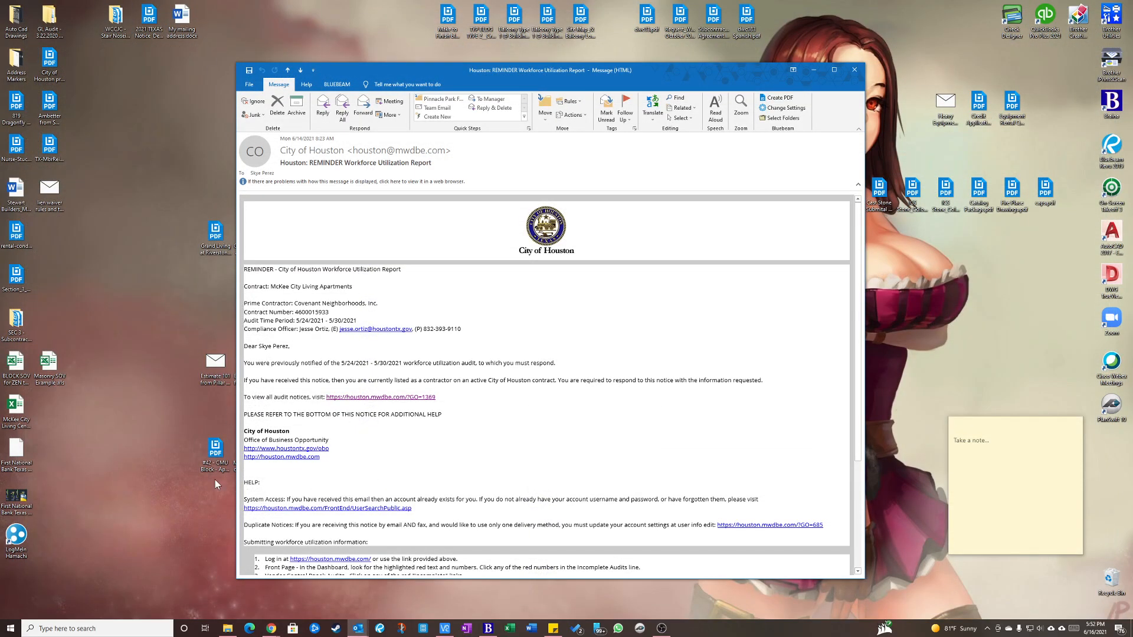
Follow the email's audit notices link and log in to the Office of Business Opportunity System with the saved credentials.
left_click(412, 398)
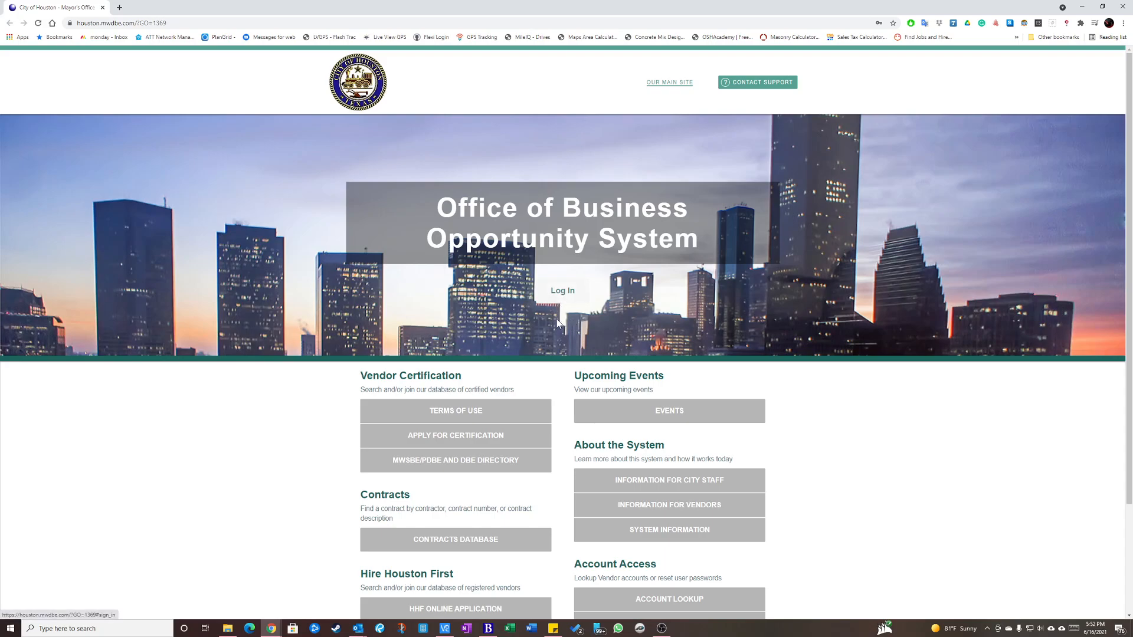
left_click(562, 292)
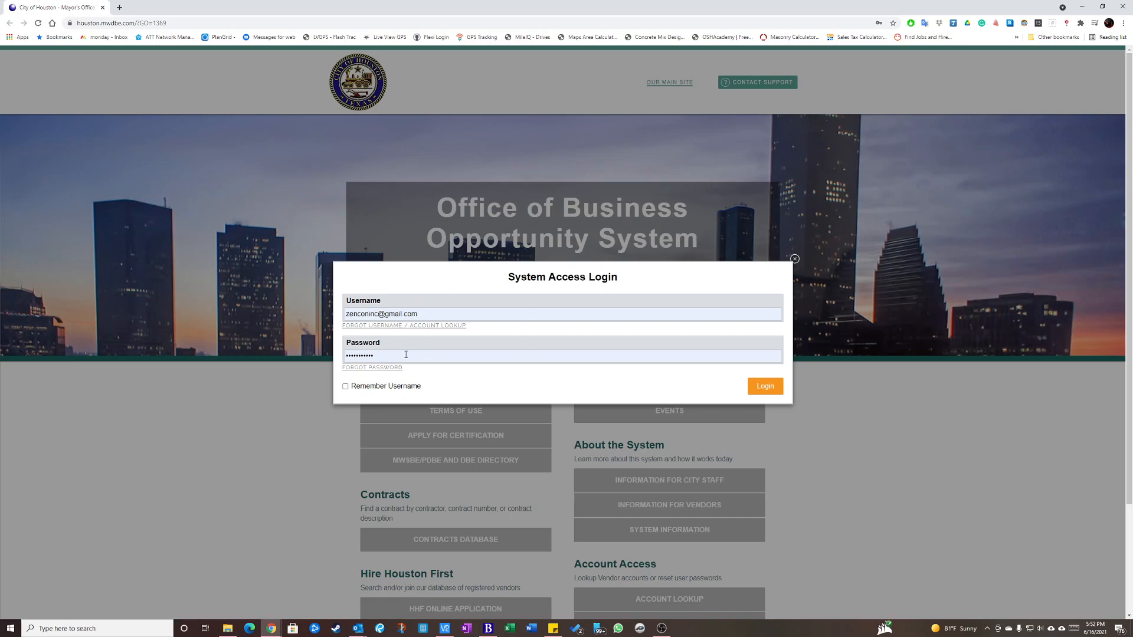
left_click(766, 390)
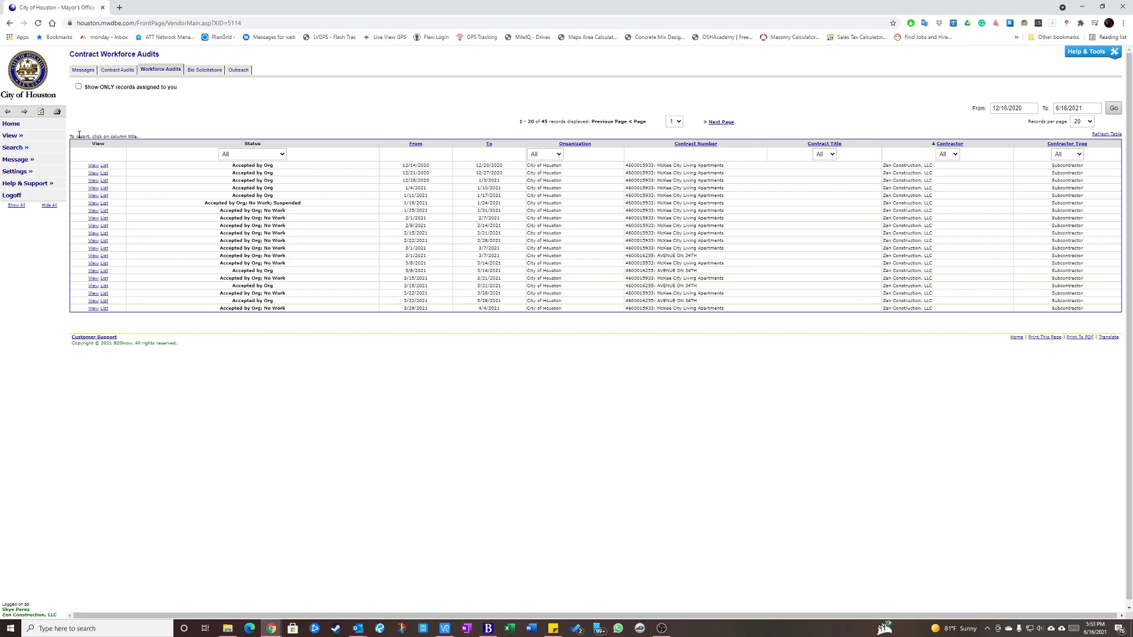
Expand the View options and look through all three pages of the contract workforce audits list, returning to page 1.
left_click(21, 137)
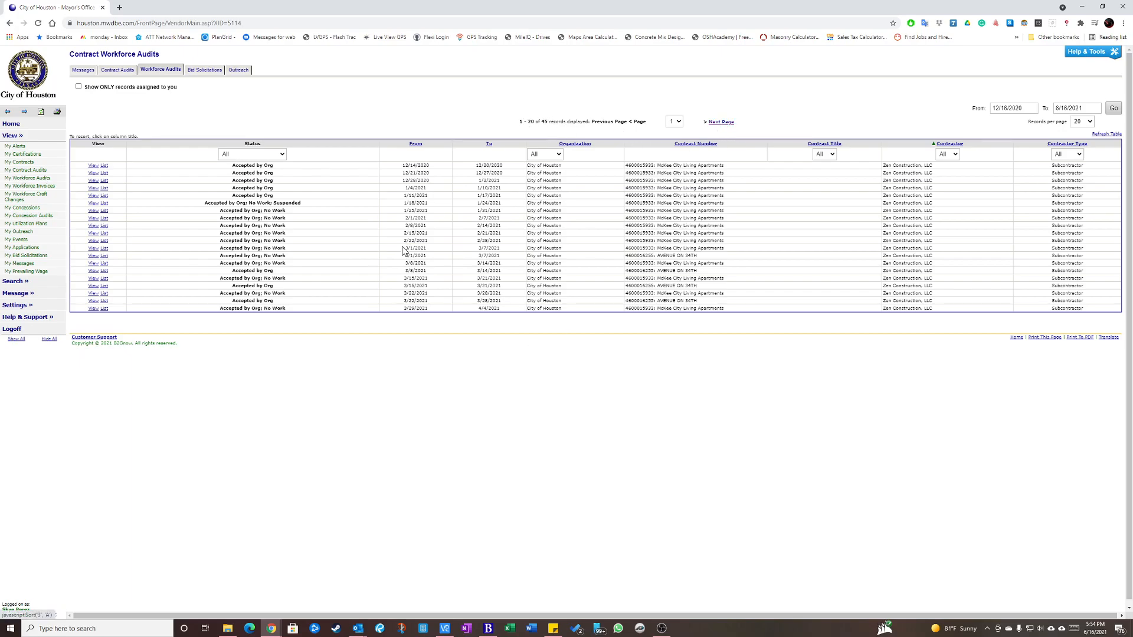
left_click(721, 123)
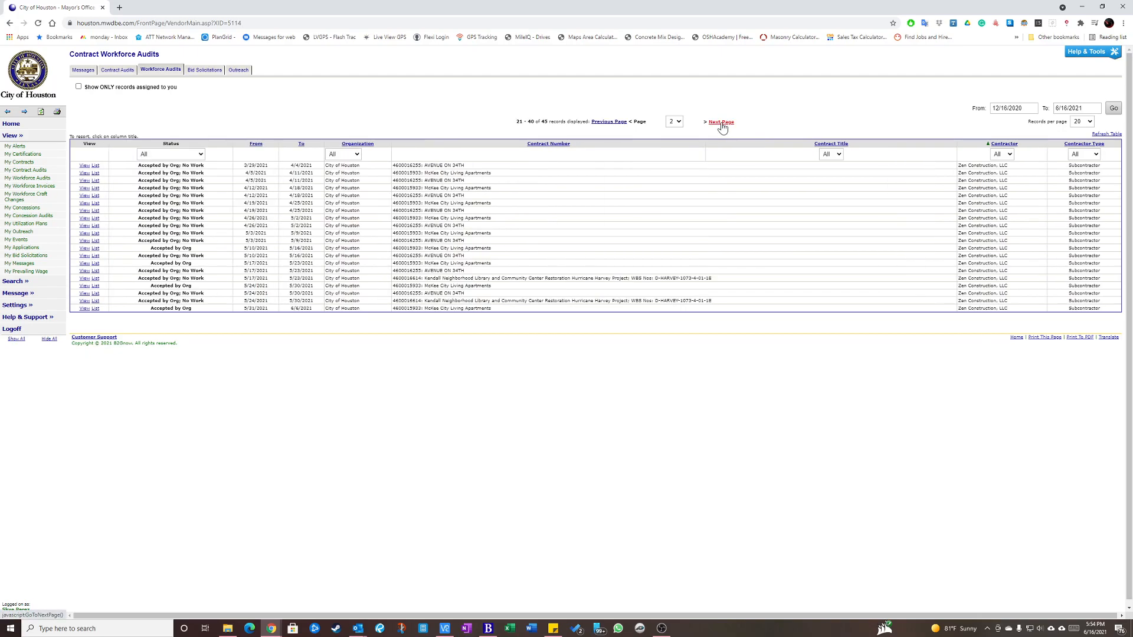
left_click(722, 123)
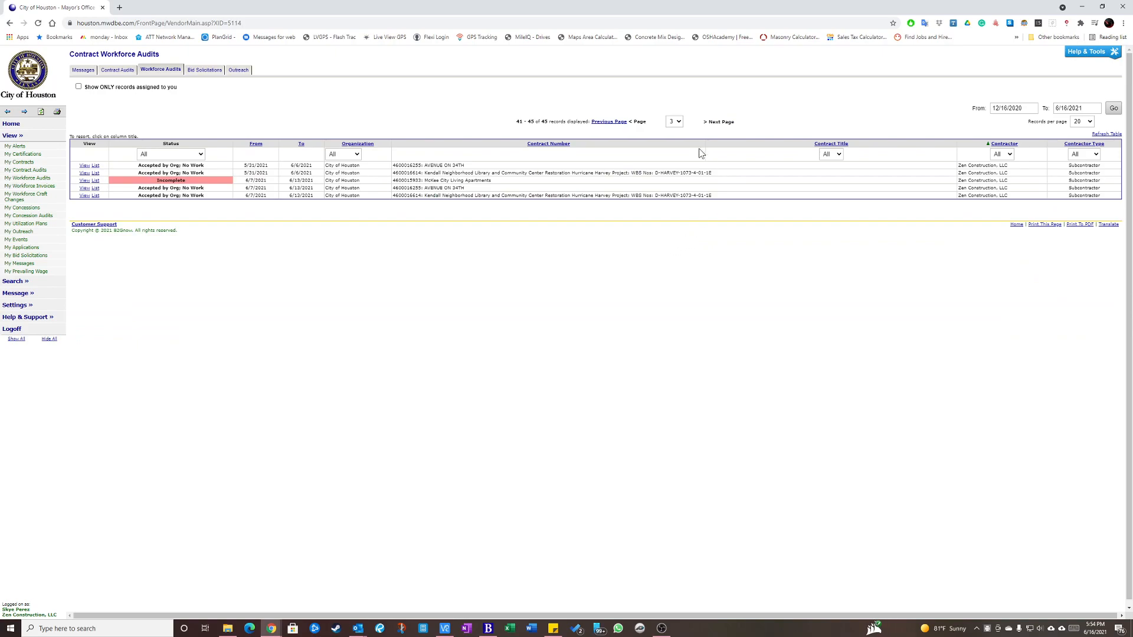
left_click(675, 122)
left_click(676, 129)
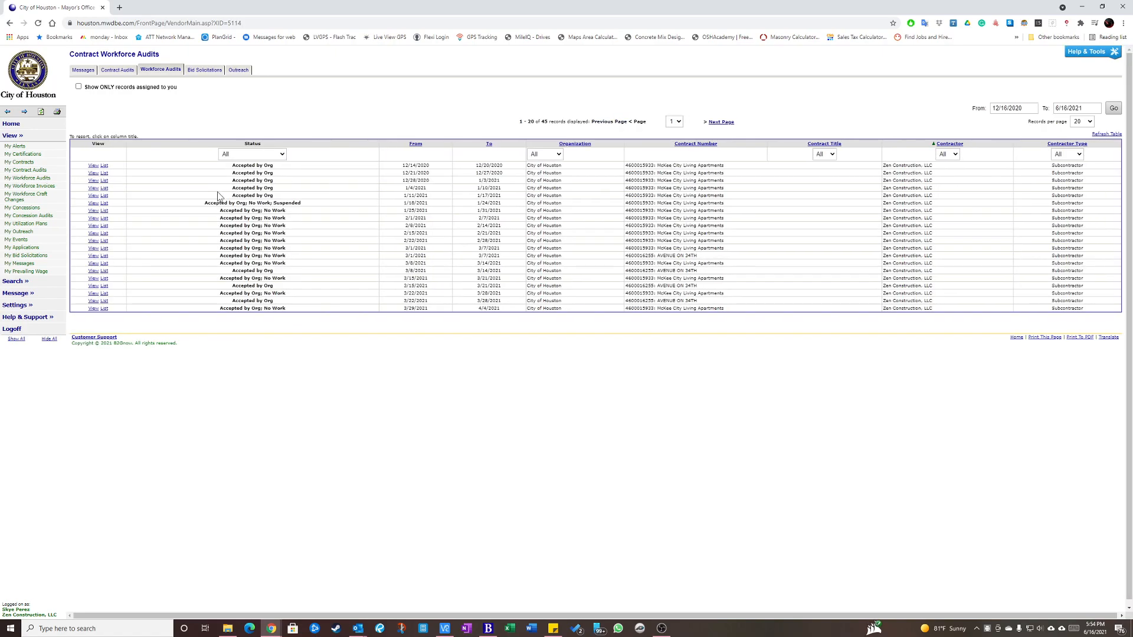
left_click(675, 122)
left_click(673, 146)
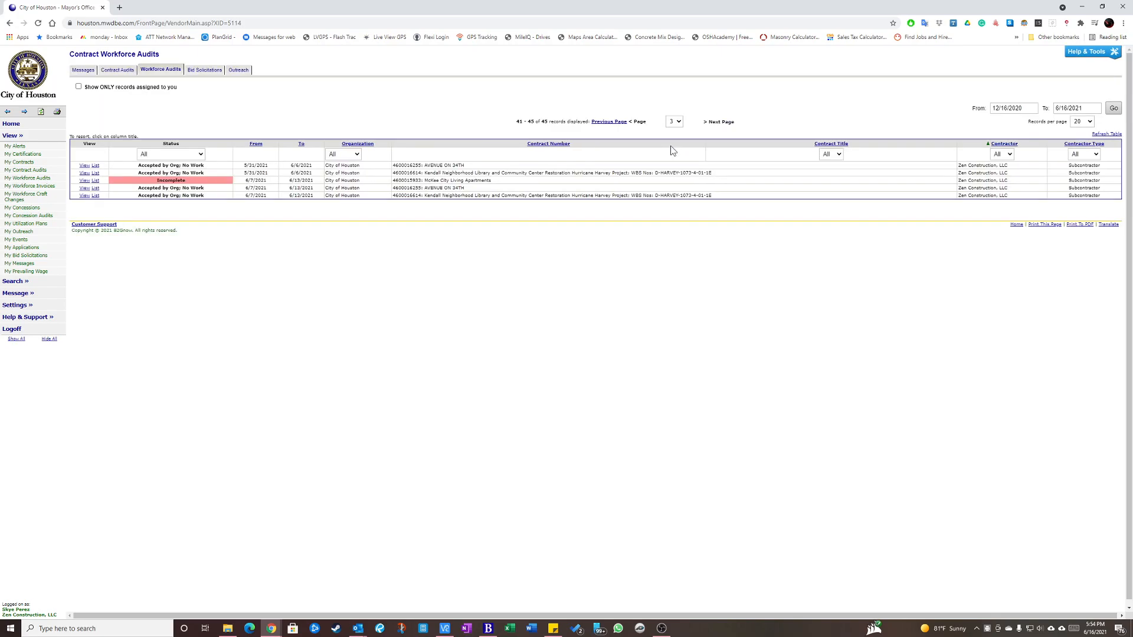
left_click(675, 121)
left_click(674, 138)
left_click(675, 121)
left_click(676, 130)
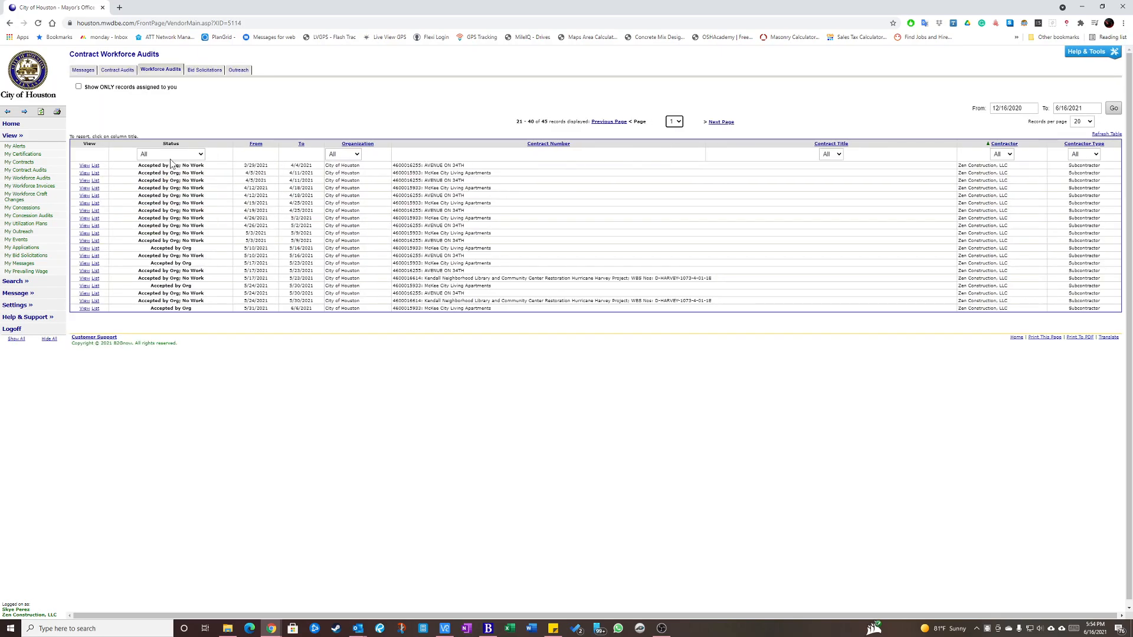
Filter the contract workforce audits list to show only records with Incomplete status.
left_click(277, 156)
left_click(338, 120)
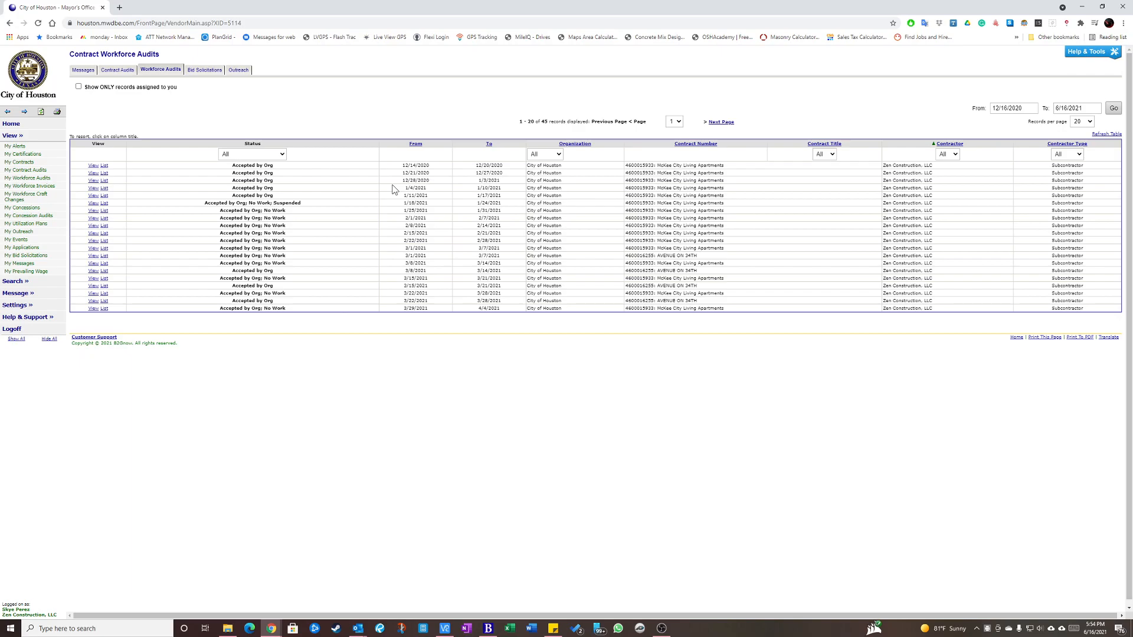
left_click(262, 154)
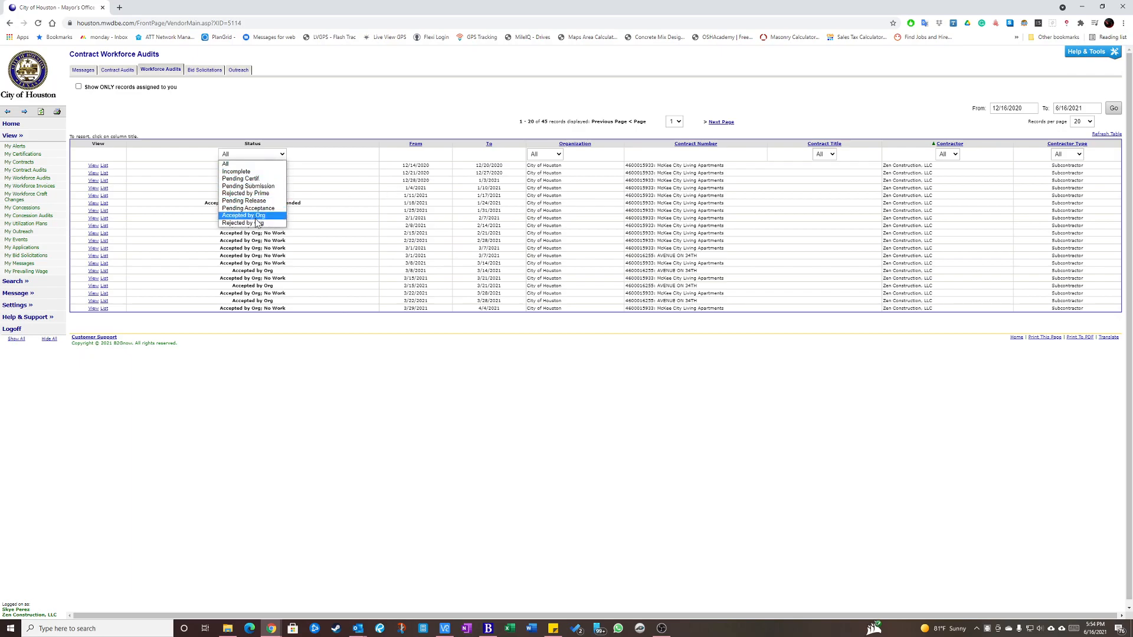
left_click(322, 124)
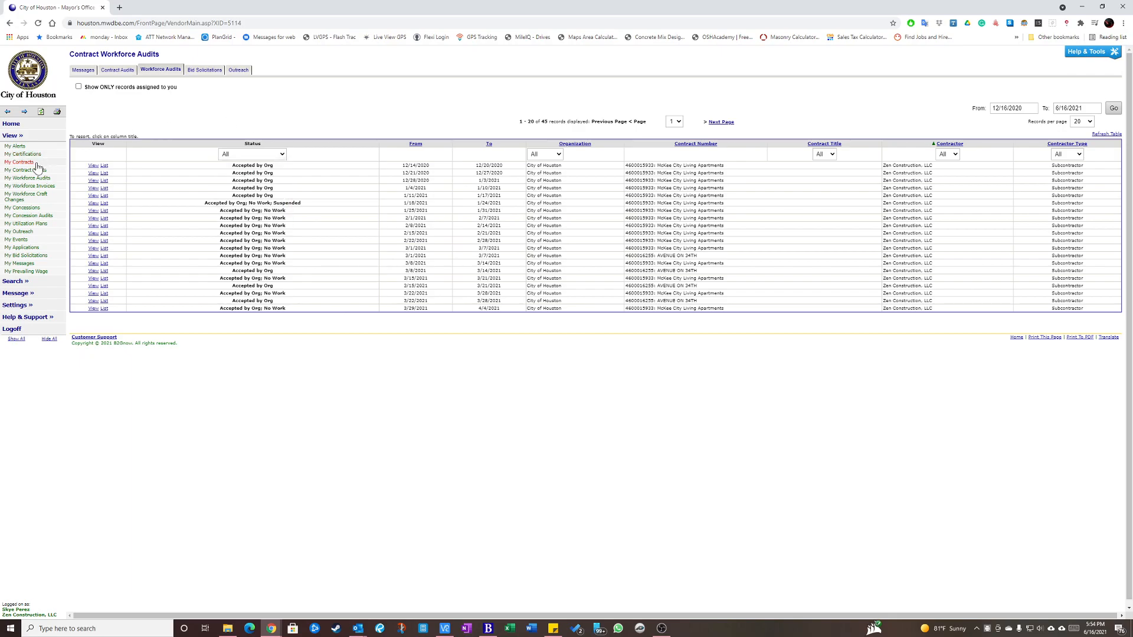
left_click(18, 137)
left_click(18, 137)
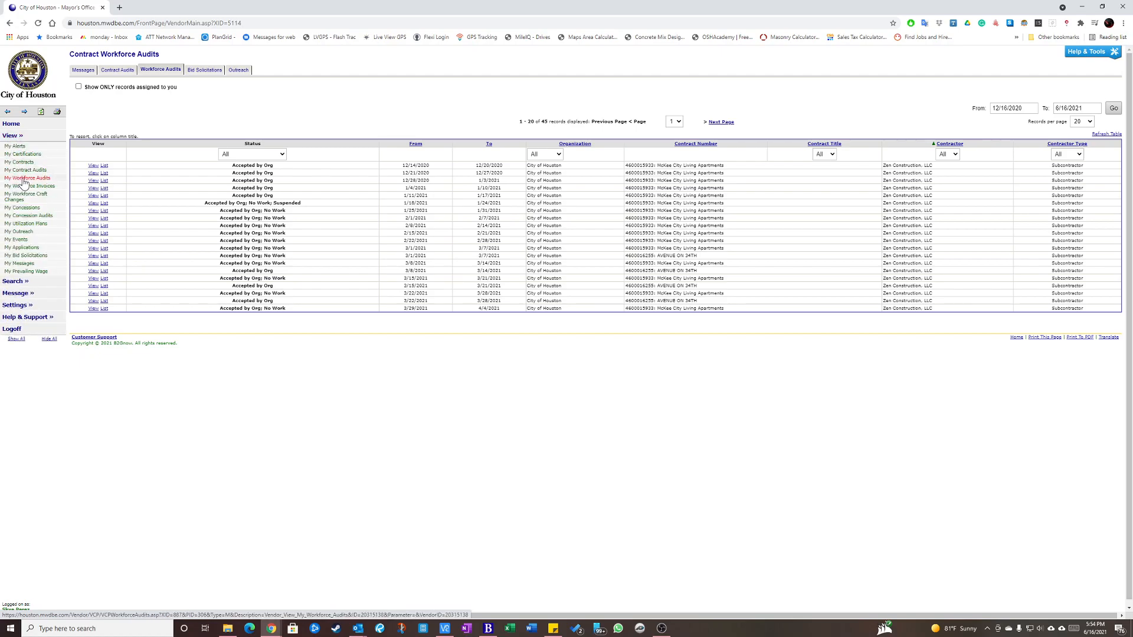
left_click(278, 154)
left_click(267, 169)
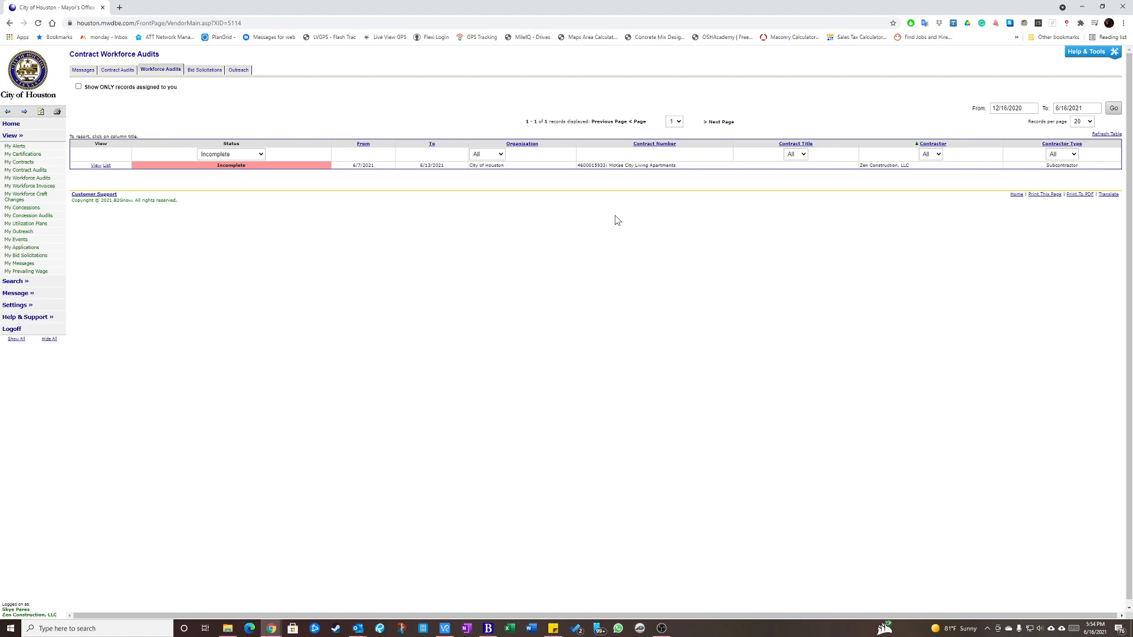
Examine the incomplete audit's from and to dates and its contract title.
left_click_drag(353, 166, 447, 167)
left_click_drag(351, 166, 375, 166)
left_click(414, 166)
left_click(451, 170)
left_click_drag(610, 167, 681, 168)
left_click(682, 177)
left_click_drag(608, 166, 679, 166)
left_click_drag(610, 166, 678, 170)
left_click(666, 178)
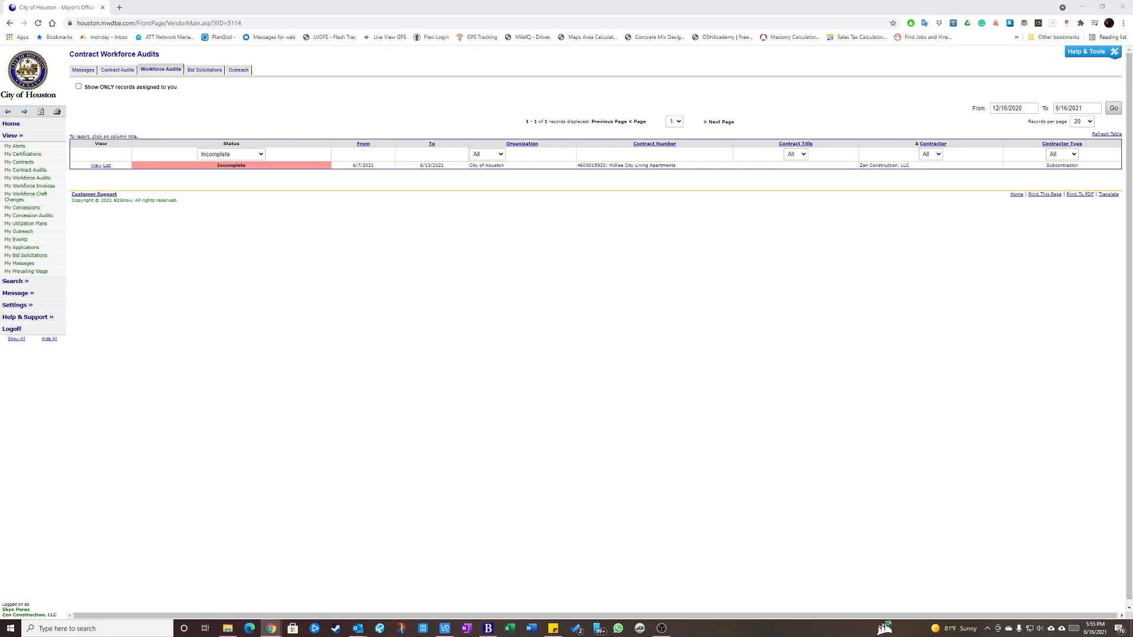
Switch to QuickBooks Time and open the Hours by team member tracking report.
left_click_drag(0, 44, 526, 1)
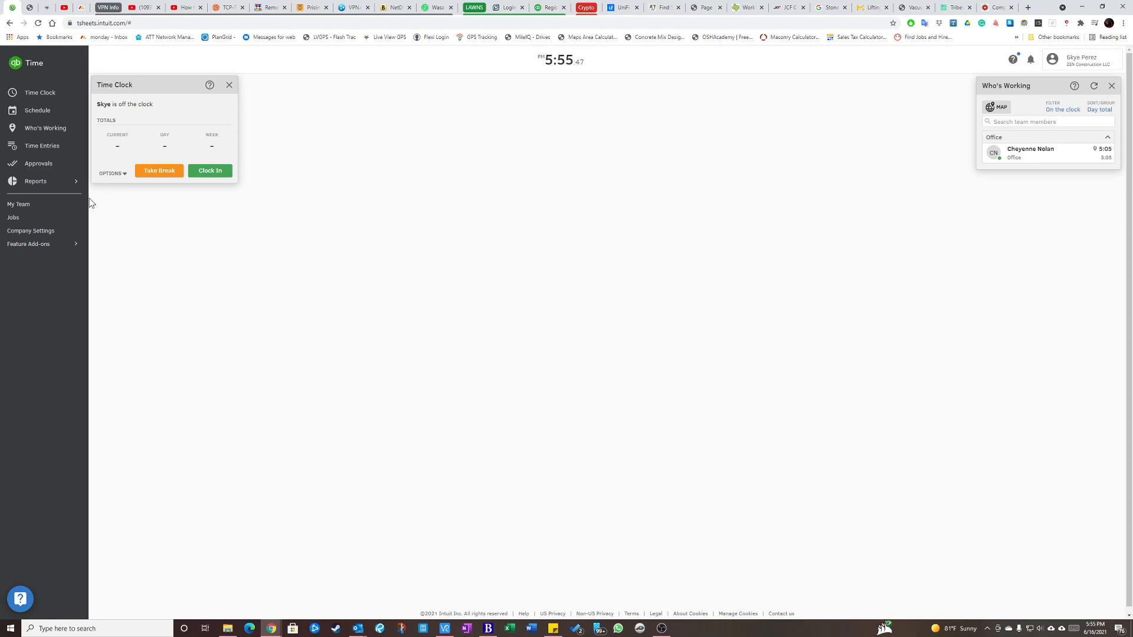
left_click(44, 183)
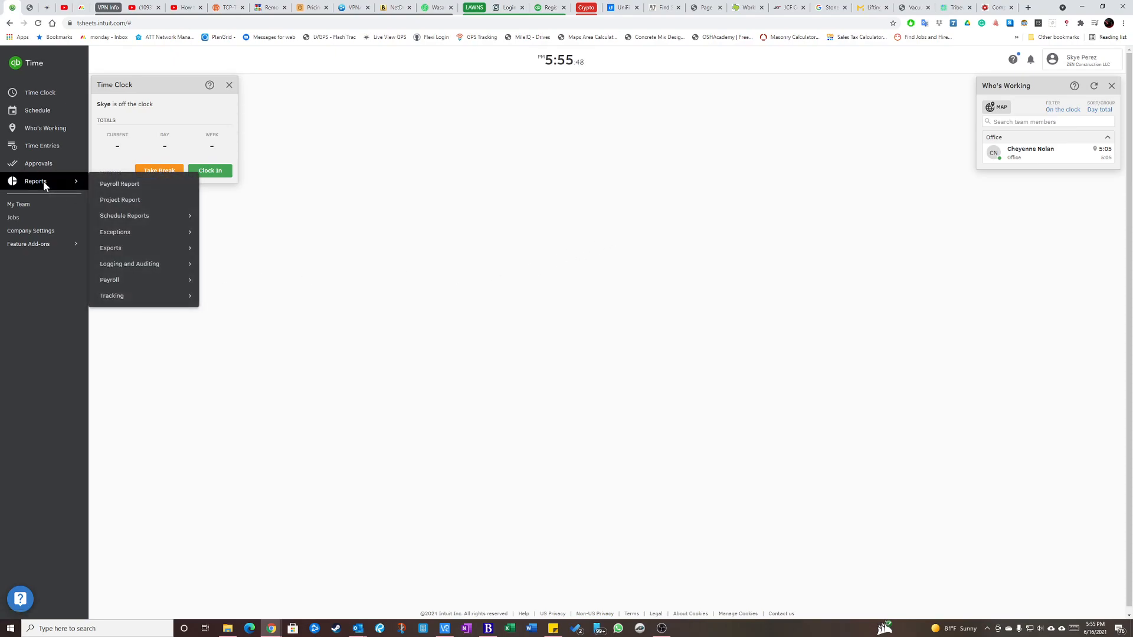
left_click(122, 281)
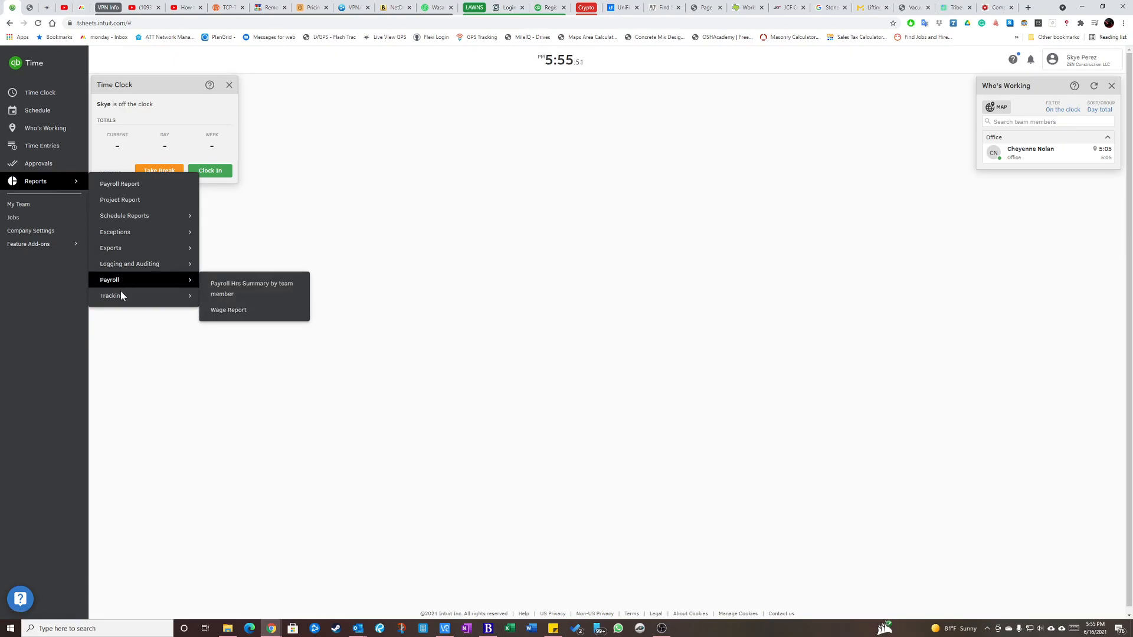
mouse_move(120, 300)
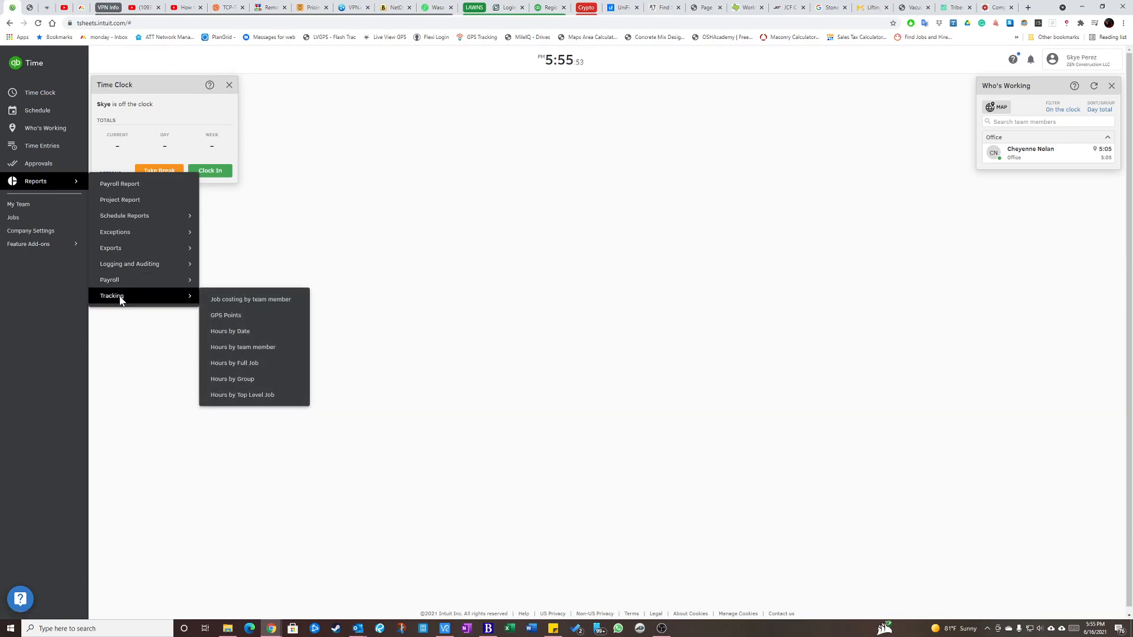
left_click(261, 352)
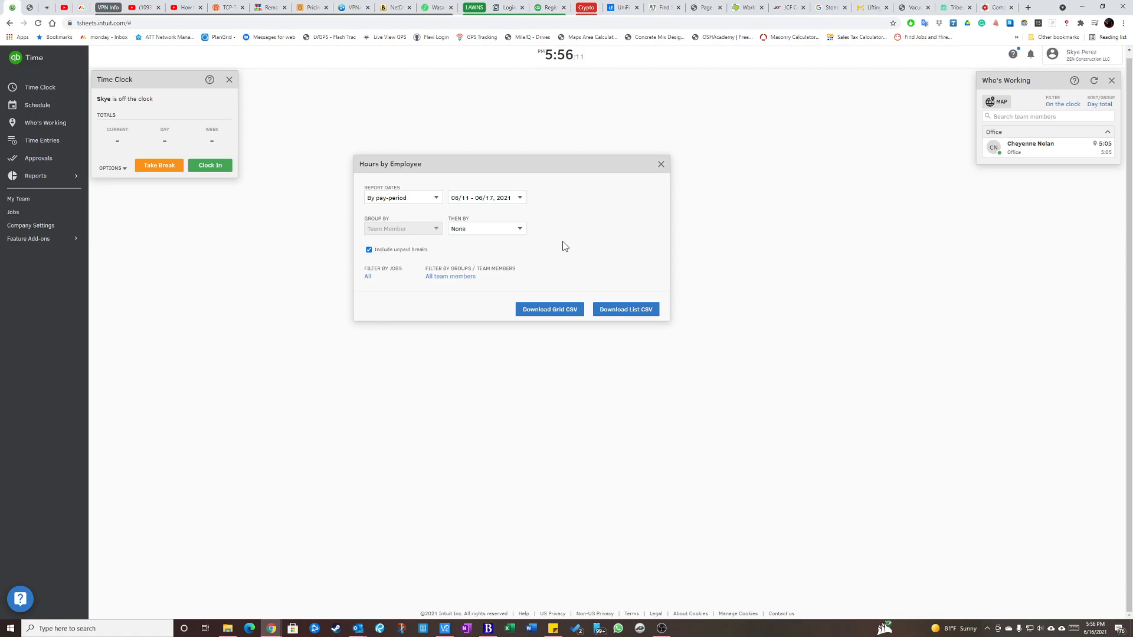
Choose By pay-period report dates and the 06/11 - 06/17, 2021 period for the Hours by Employee report.
left_click_drag(540, 164, 544, 164)
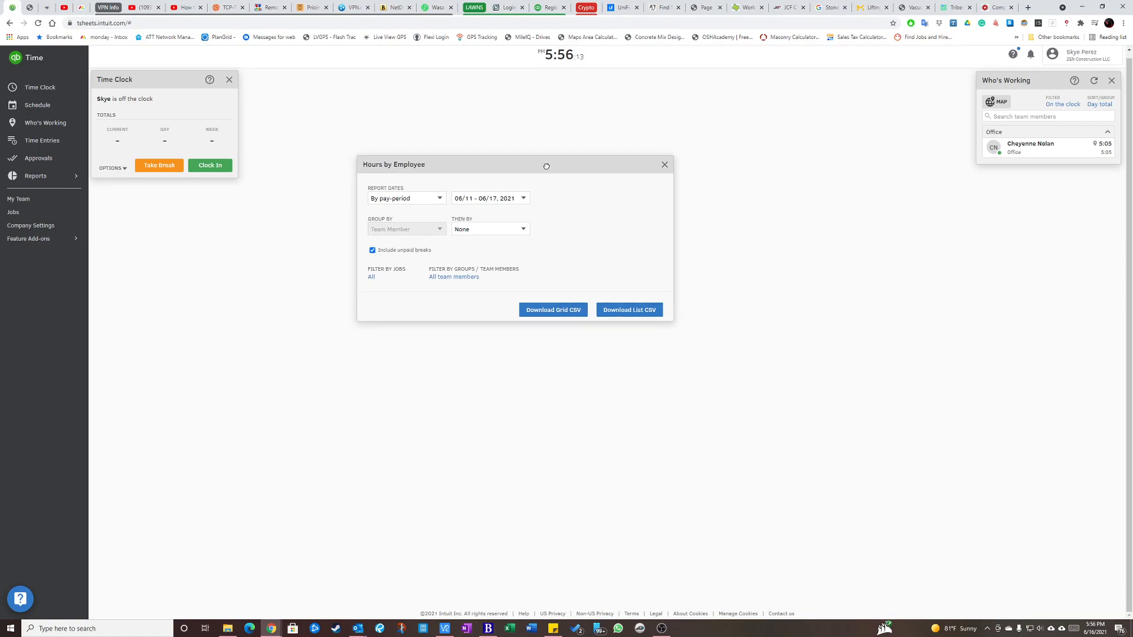
left_click(406, 201)
left_click(406, 201)
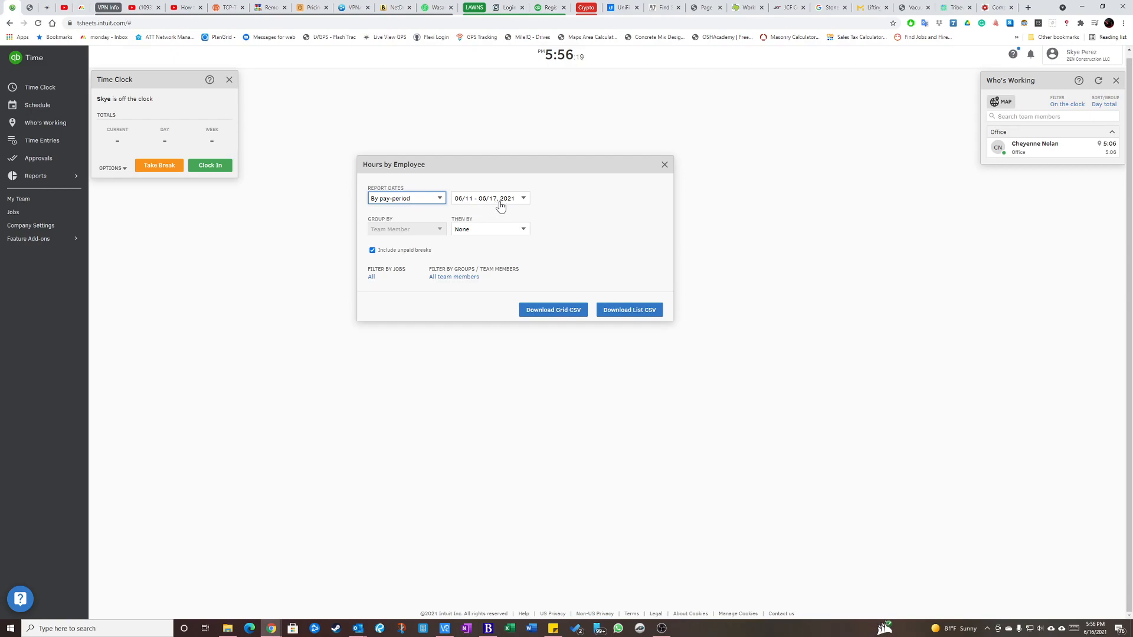
left_click(480, 201)
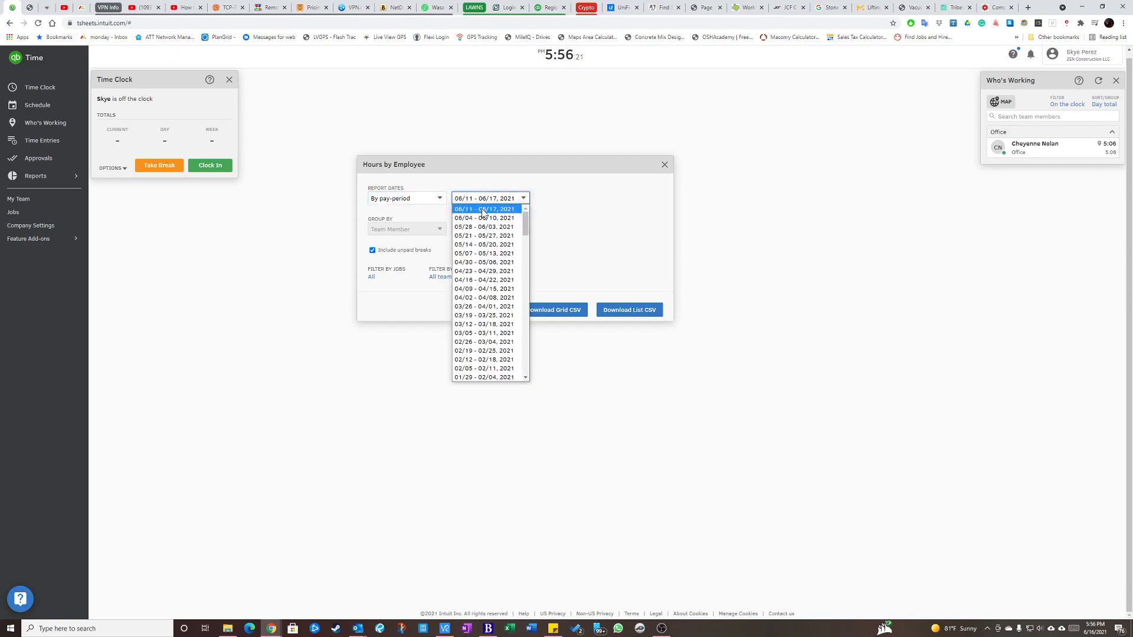
left_click(483, 210)
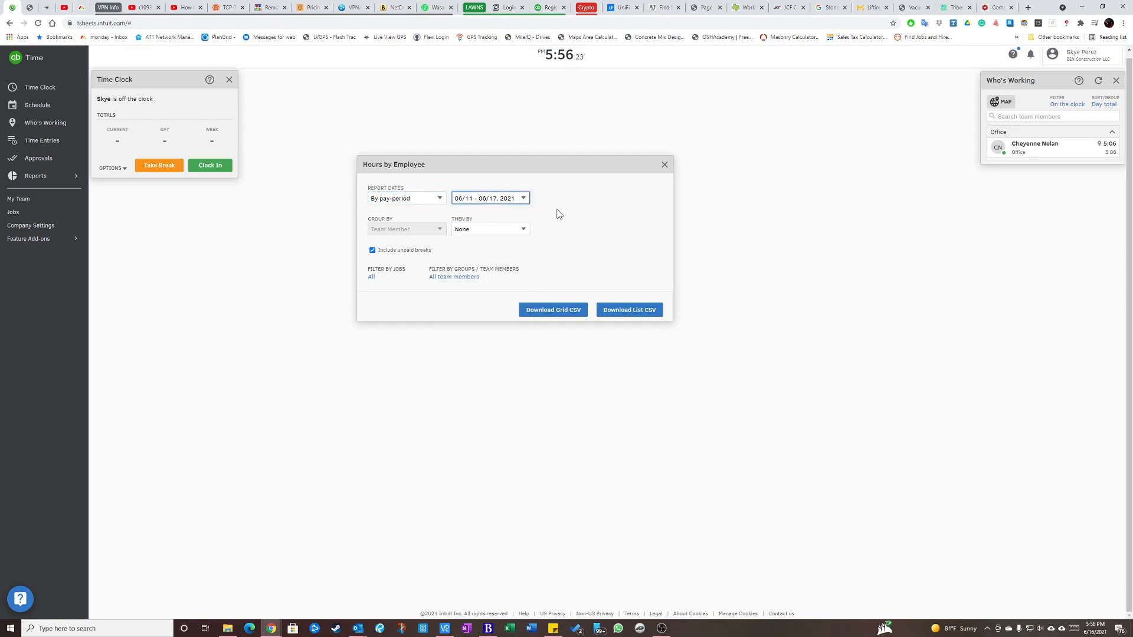
Switch back to the City of Houston workforce audits page and check the incomplete audit's date range.
left_click(271, 630)
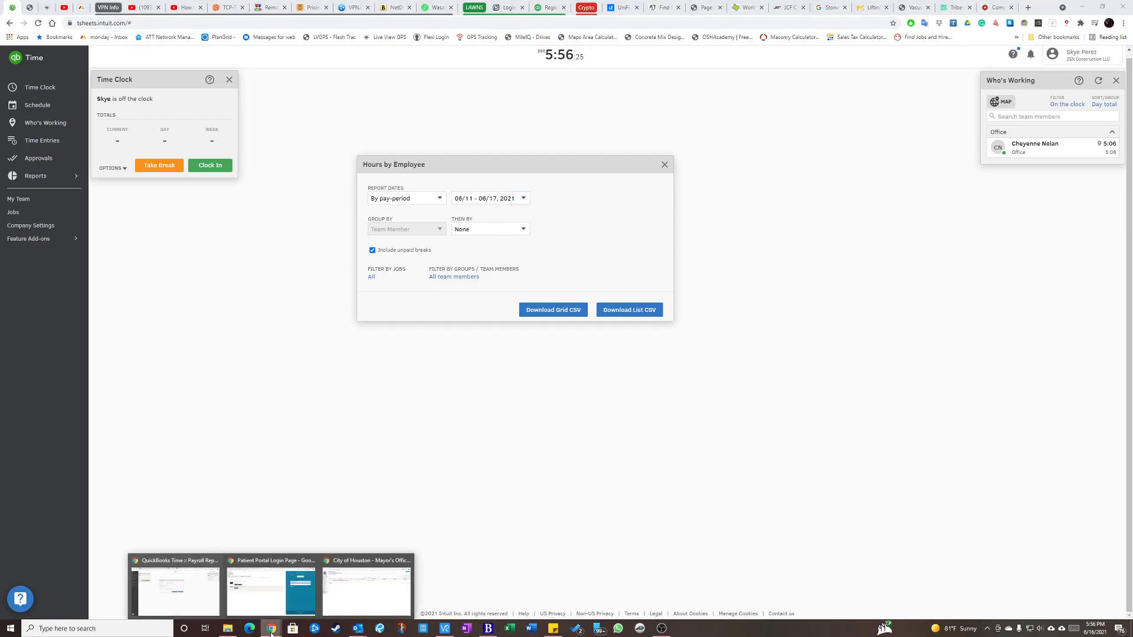
left_click(349, 589)
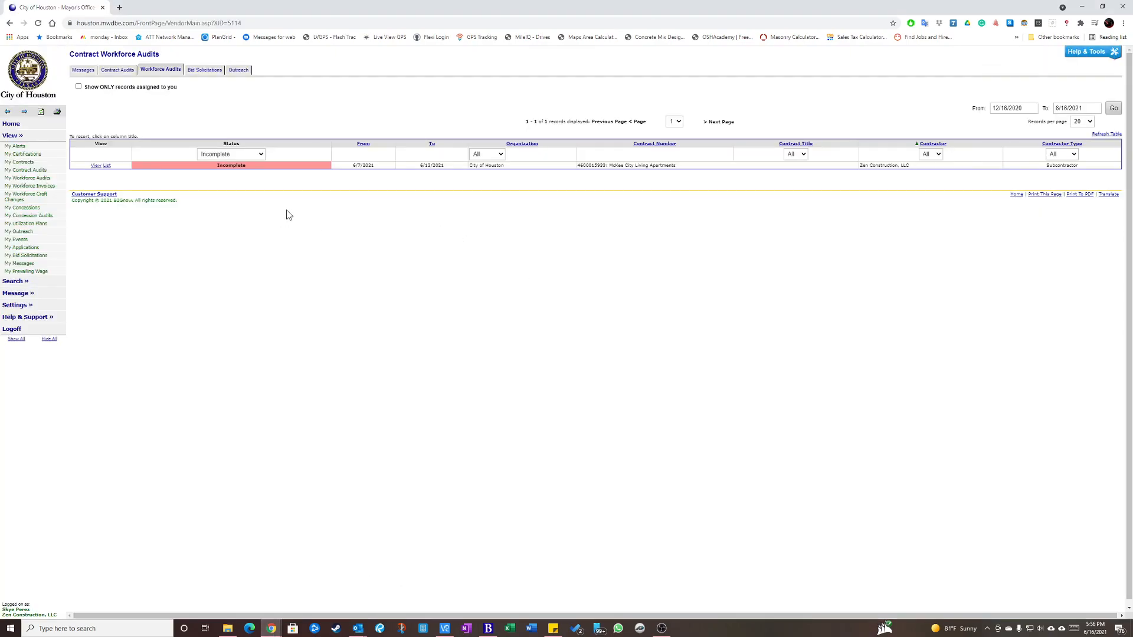
left_click_drag(352, 166, 446, 169)
Move the City of Houston audits tab into the QuickBooks Time browser window, after its existing tabs.
left_click_drag(48, 11, 1027, 1)
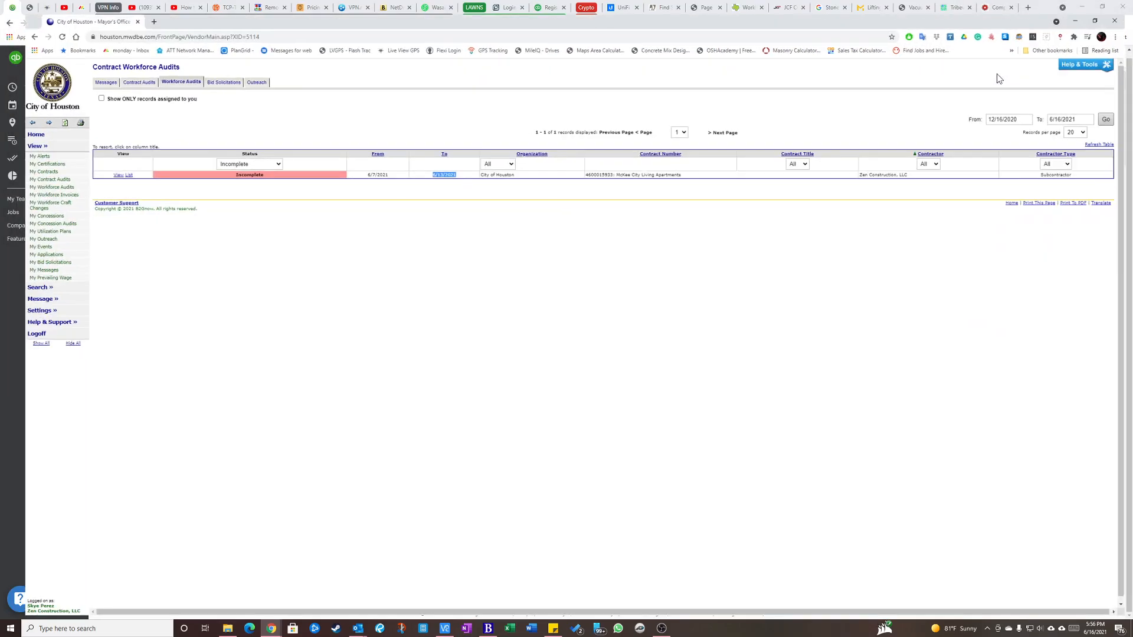
left_click_drag(47, 9, 997, 8)
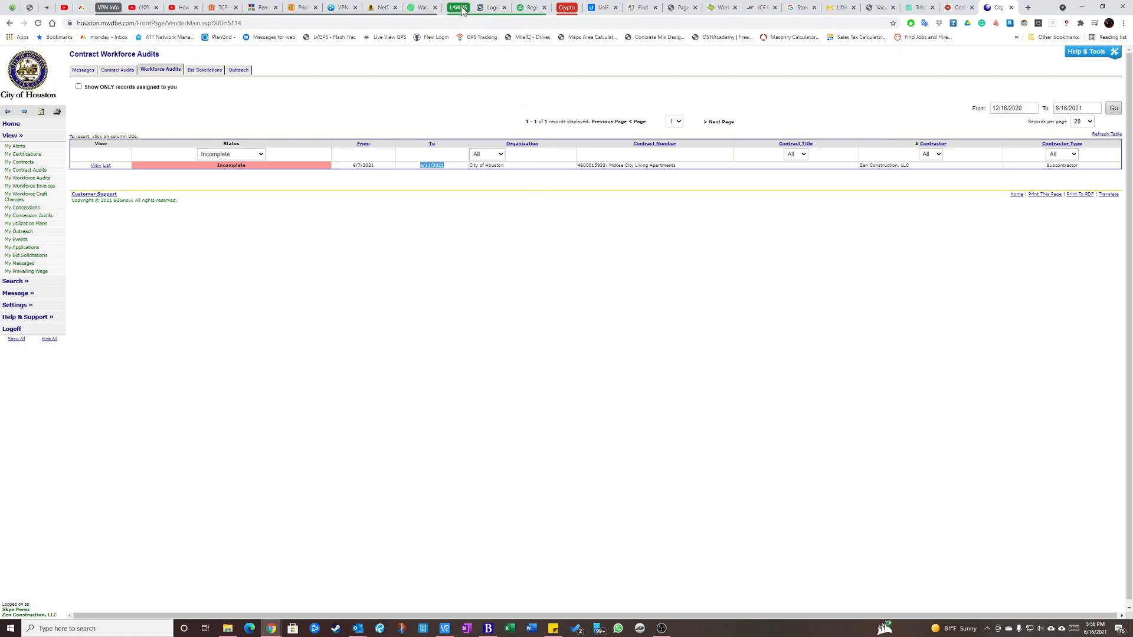
Collapse the expanded browser tab groups and switch to QuickBooks Time.
left_click(505, 7)
left_click(505, 8)
left_click(112, 7)
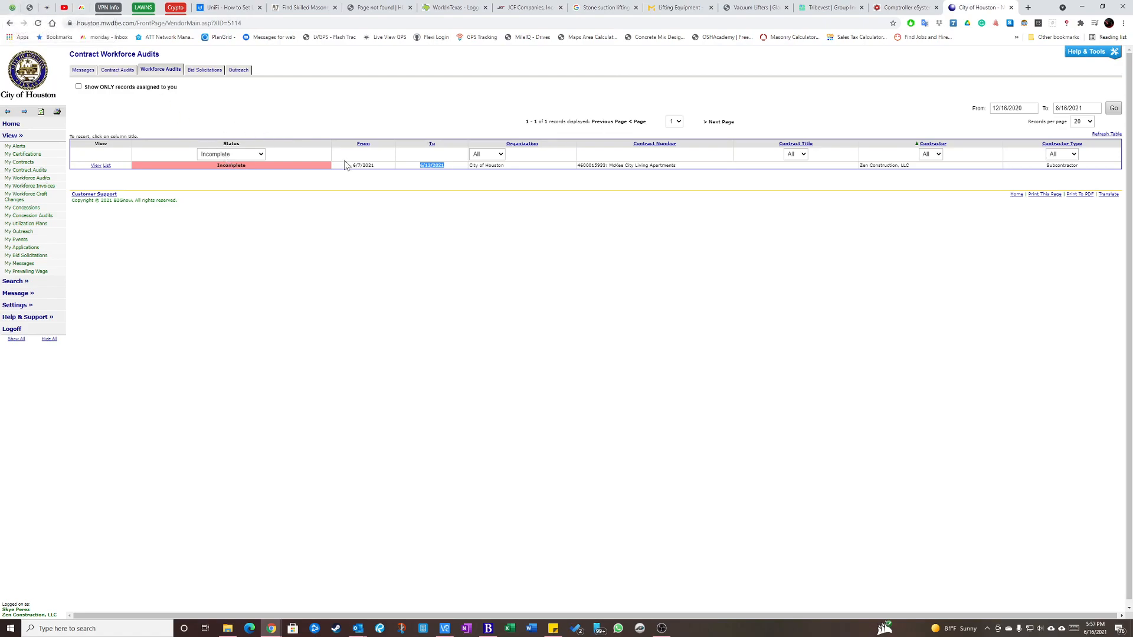
left_click(11, 9)
Set the Hours by Employee report to a custom date range from 2021-06-07 to 2021-06-13.
left_click(387, 201)
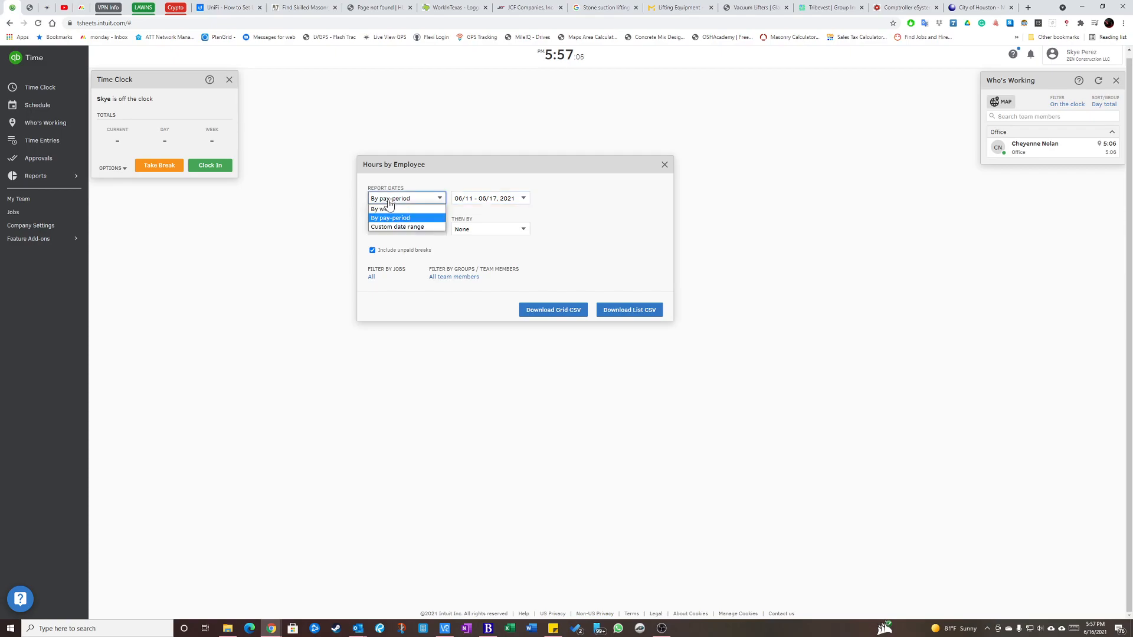
left_click(389, 228)
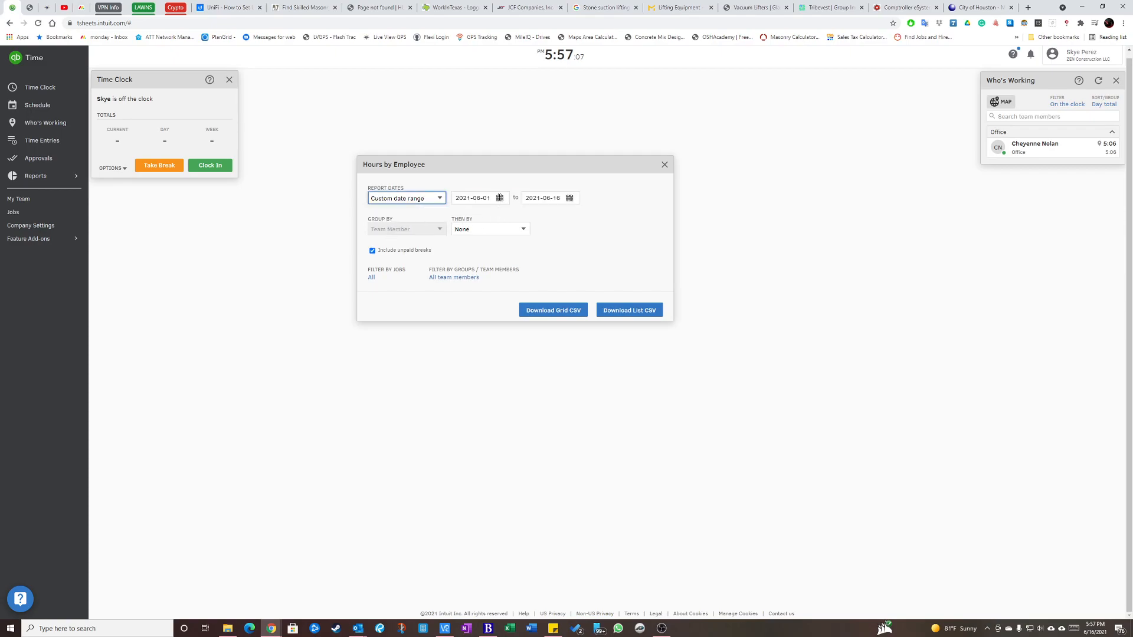
left_click(500, 198)
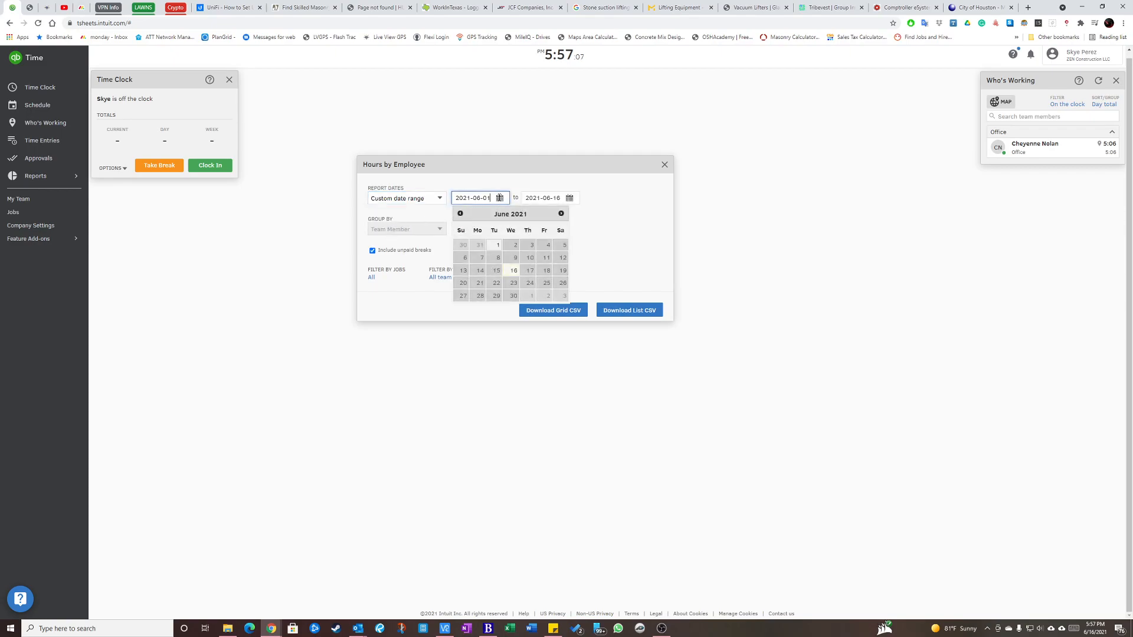
left_click(481, 258)
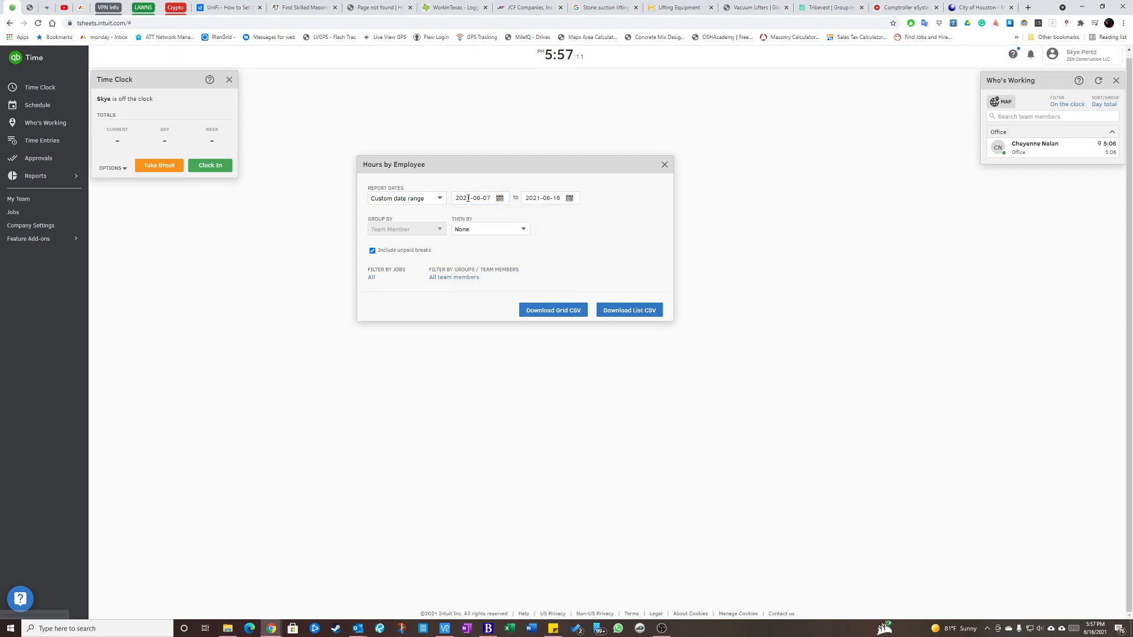
left_click(547, 198)
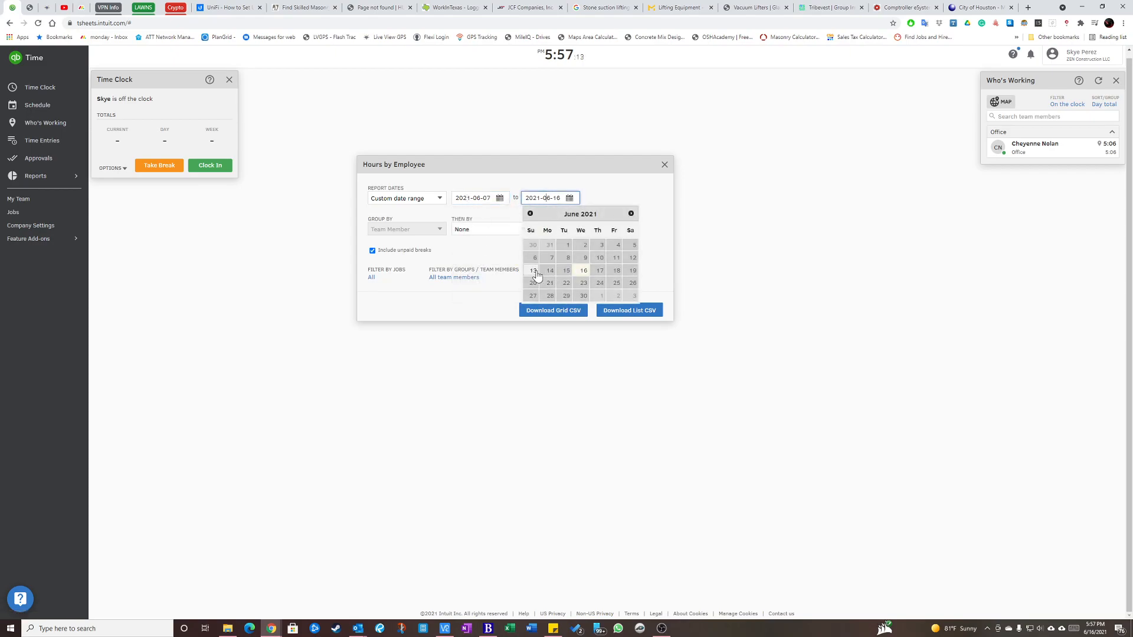
left_click(534, 271)
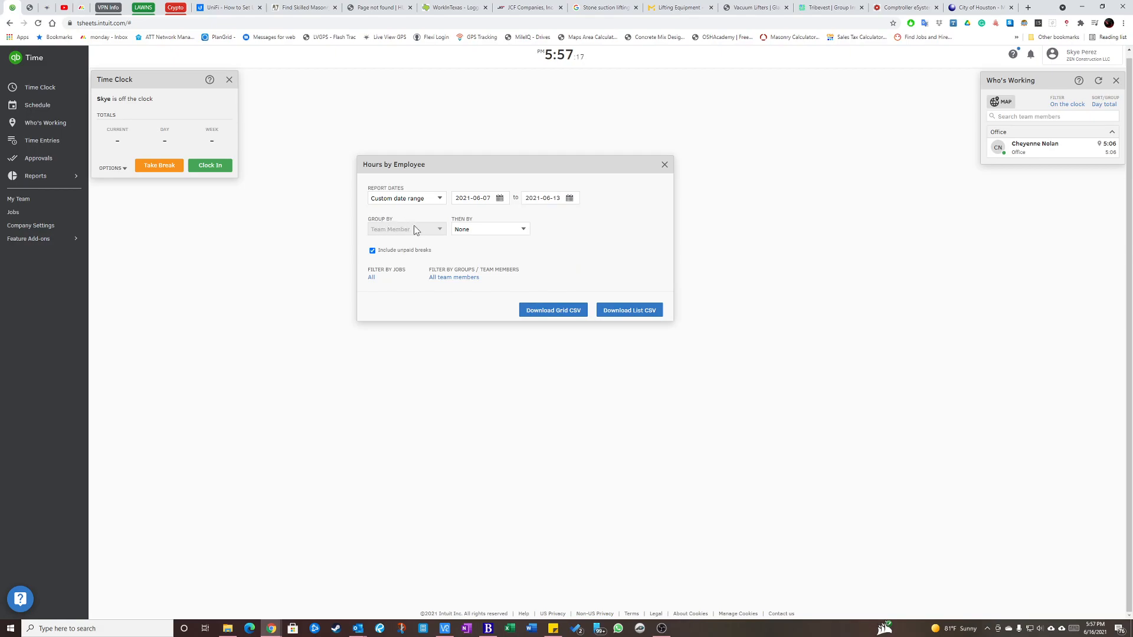
Group the report further by Date and exclude unpaid breaks.
left_click(478, 232)
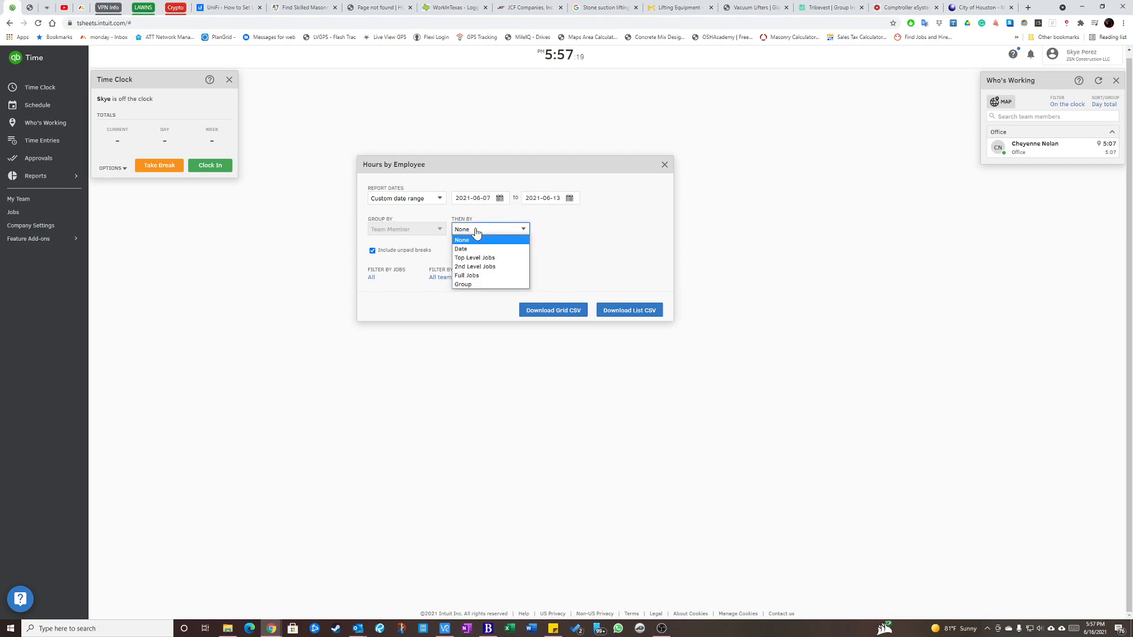
left_click(475, 250)
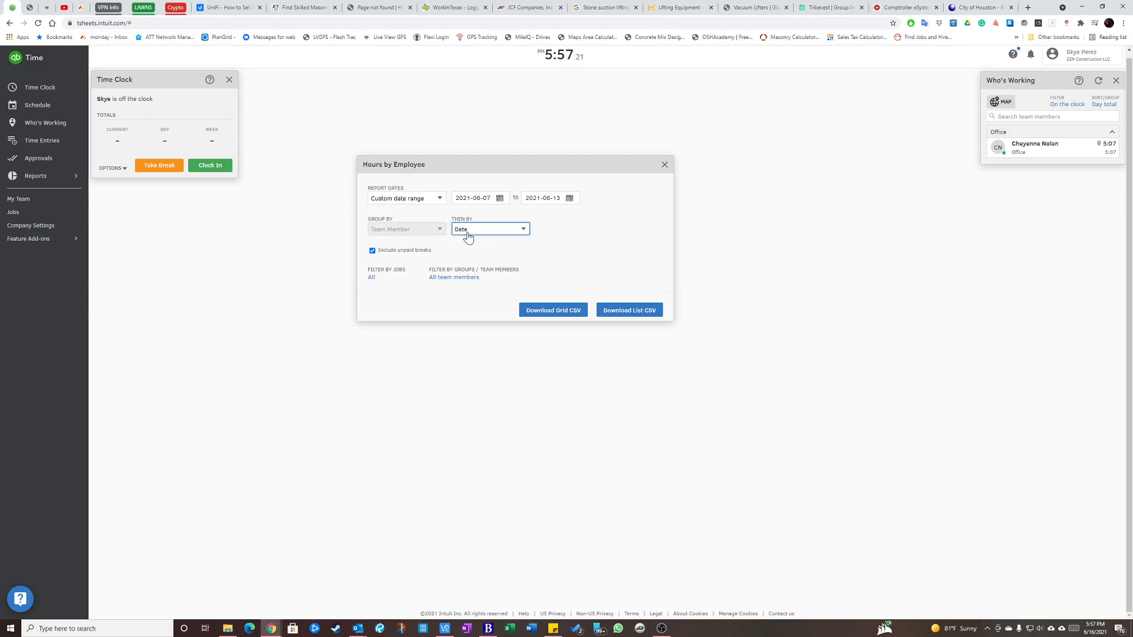
left_click(373, 252)
left_click_drag(377, 251, 443, 254)
left_click(373, 253)
left_click(383, 254)
left_click(374, 253)
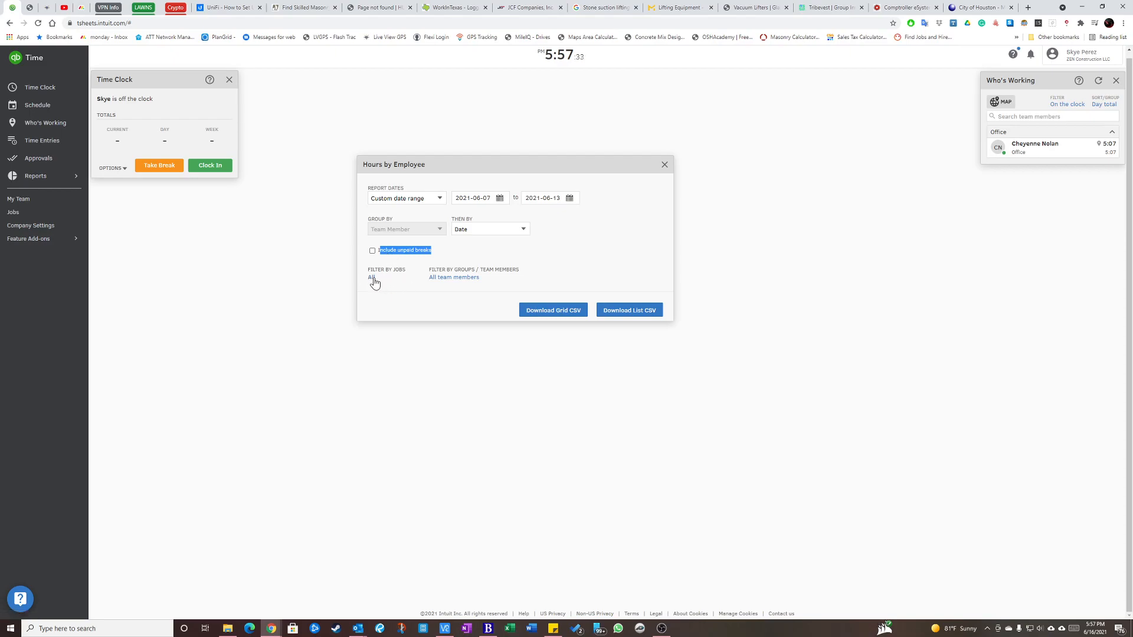
Show Active jobs in the job filter and limit the report to McKee City Living Apartments.
left_click(371, 279)
left_click(584, 199)
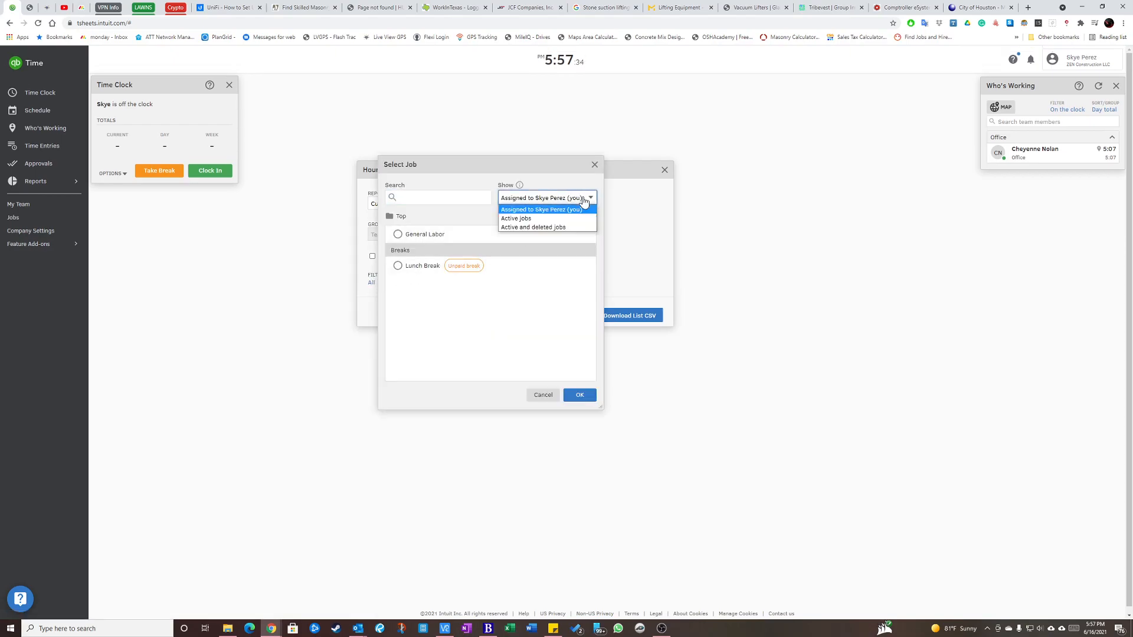
left_click(558, 224)
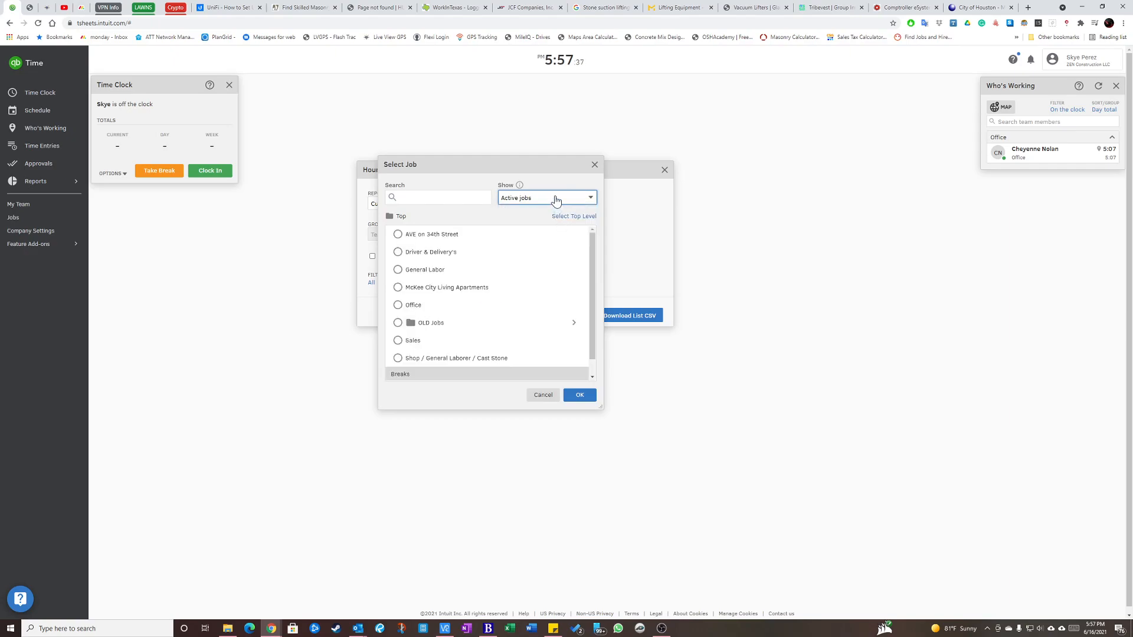
left_click(556, 201)
left_click(538, 222)
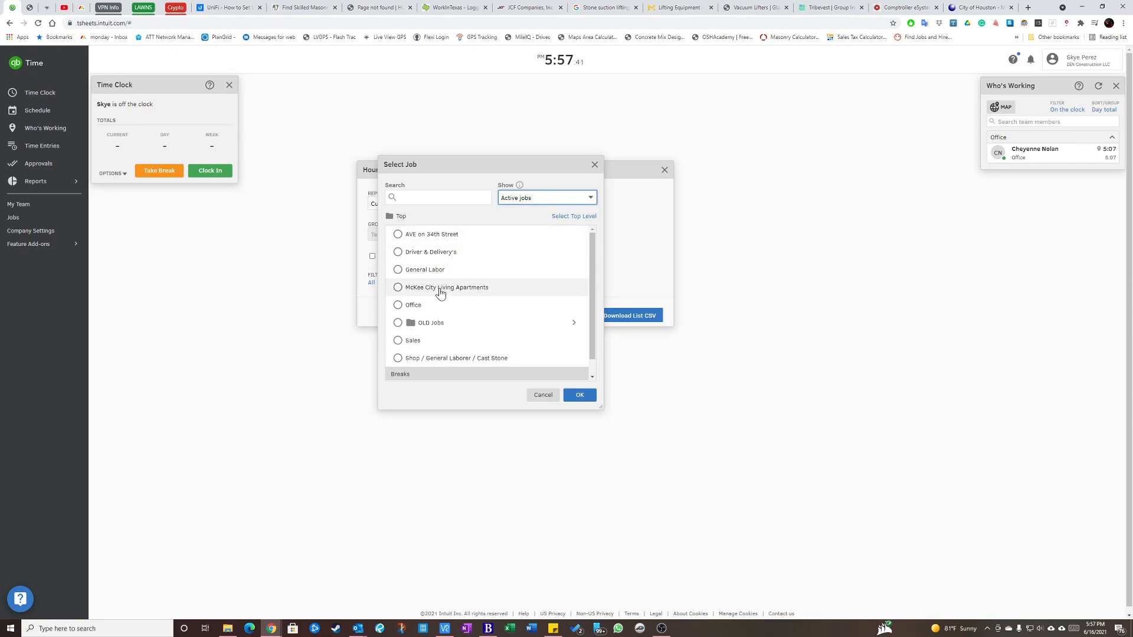
left_click(399, 289)
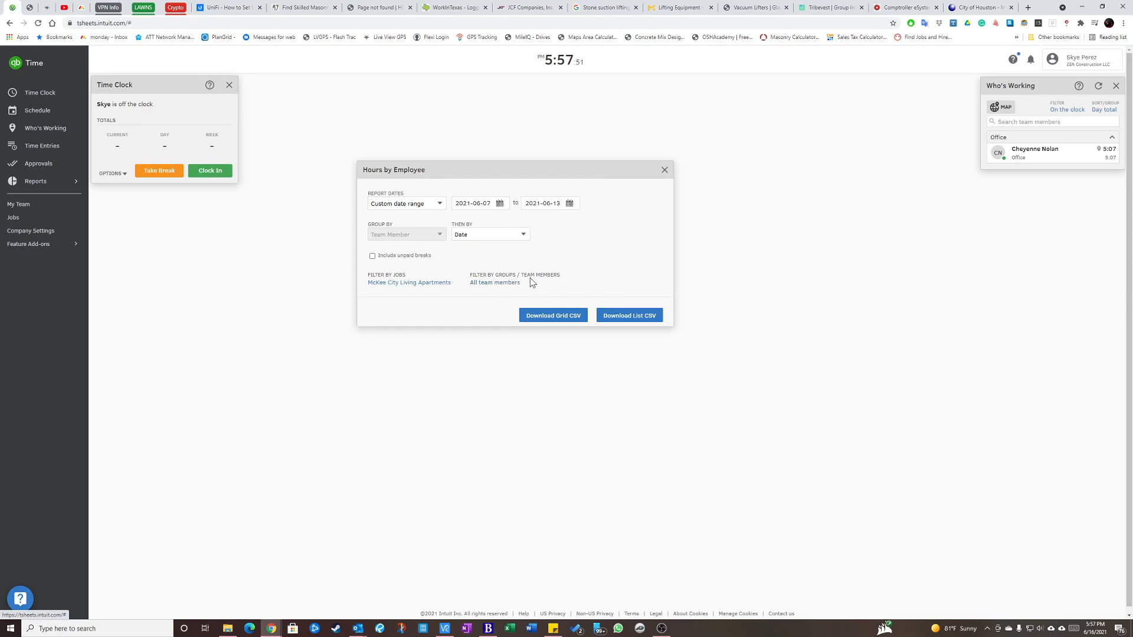
Limit the report to the Field Team group and download it as a Grid CSV.
left_click(493, 287)
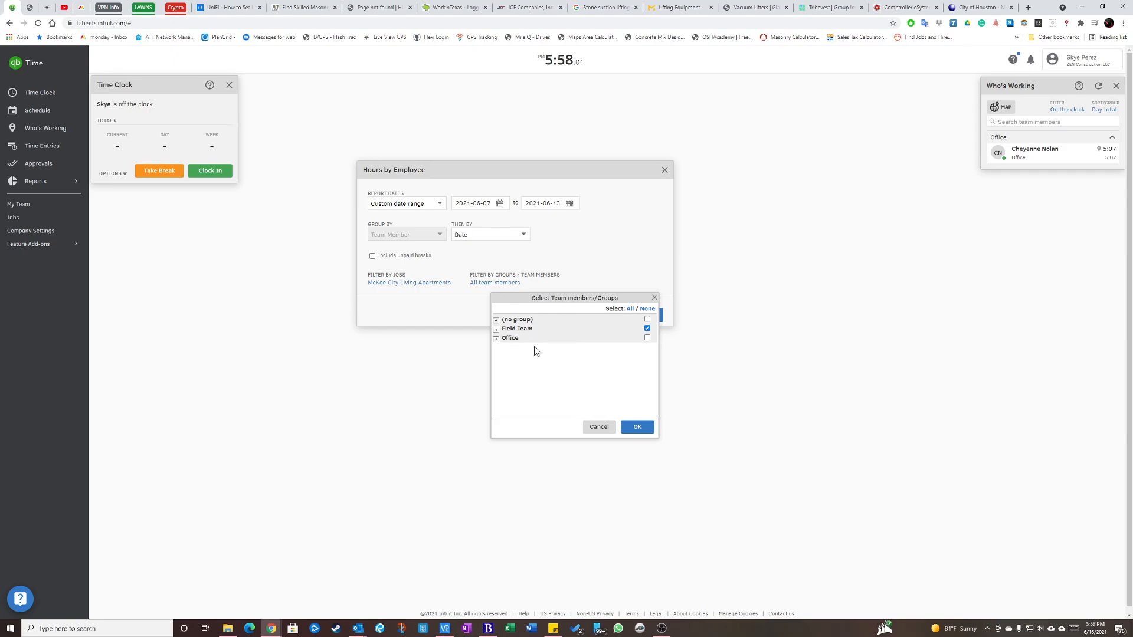
left_click(636, 427)
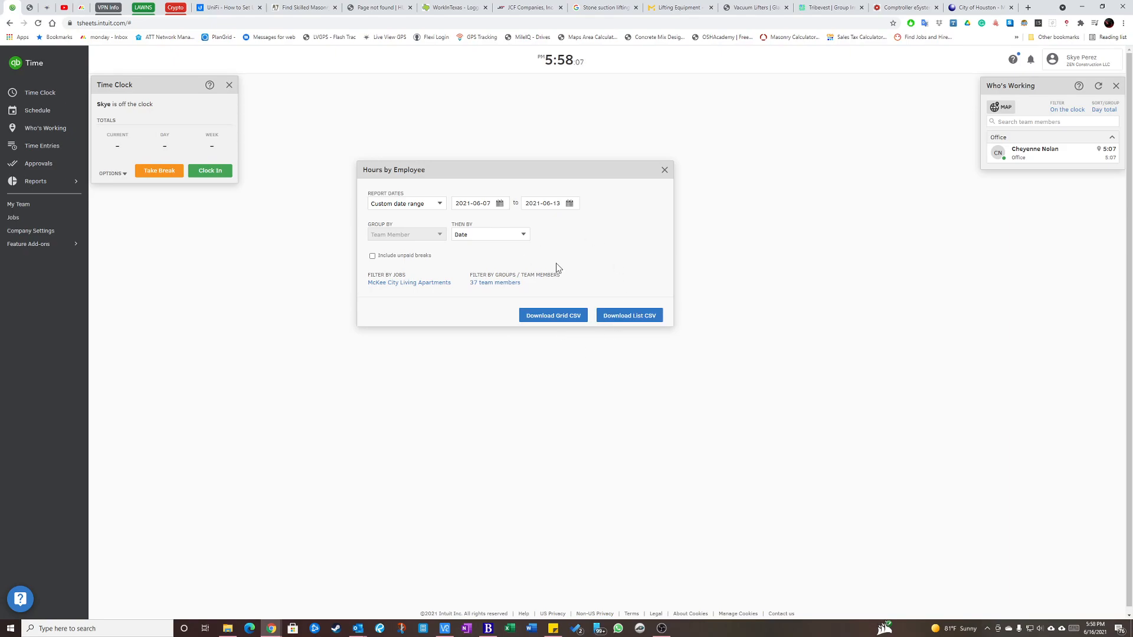
left_click(552, 319)
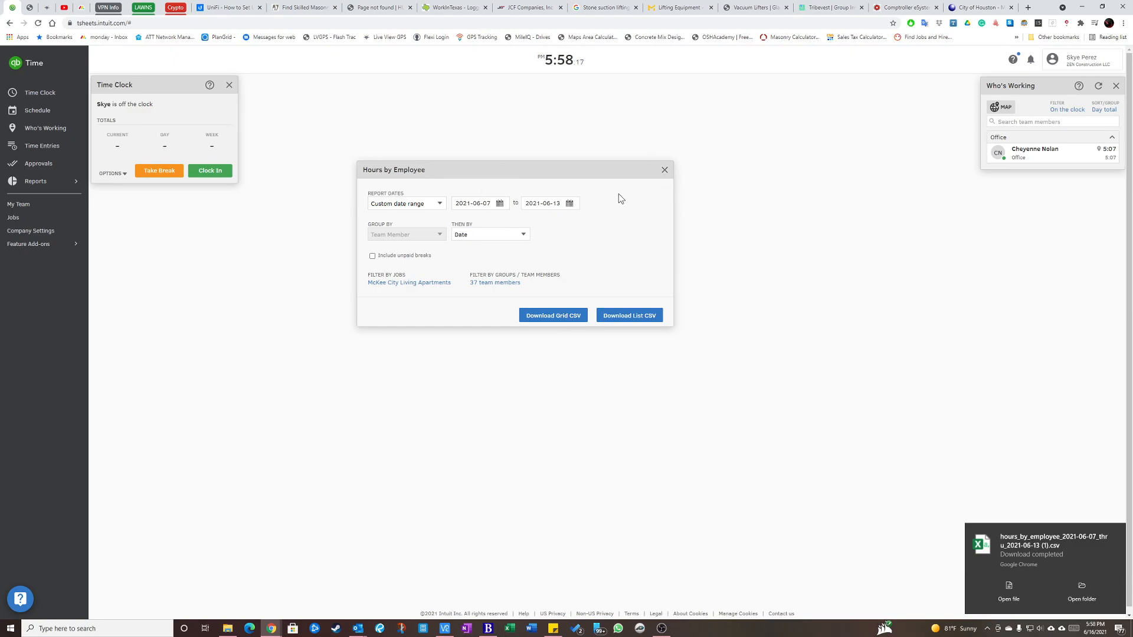
Open hours_by_employee_2021-06-07_thru_2021-06-13.csv from the Downloads folder and bring it up maximized in Excel over the City of Houston audits page.
left_click(973, 8)
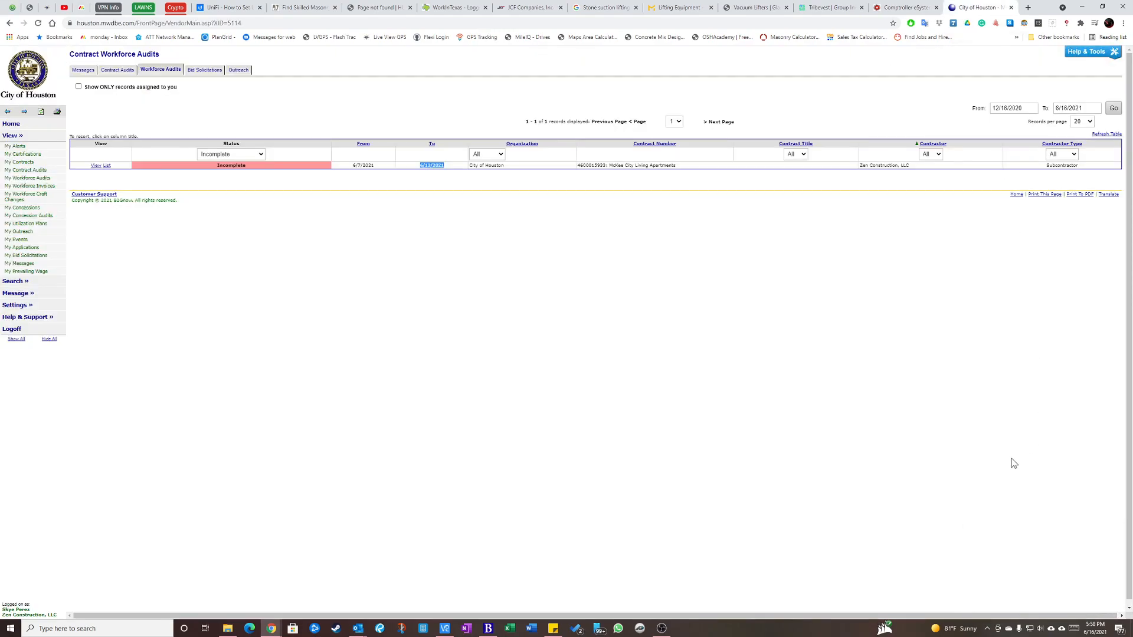
left_click(227, 628)
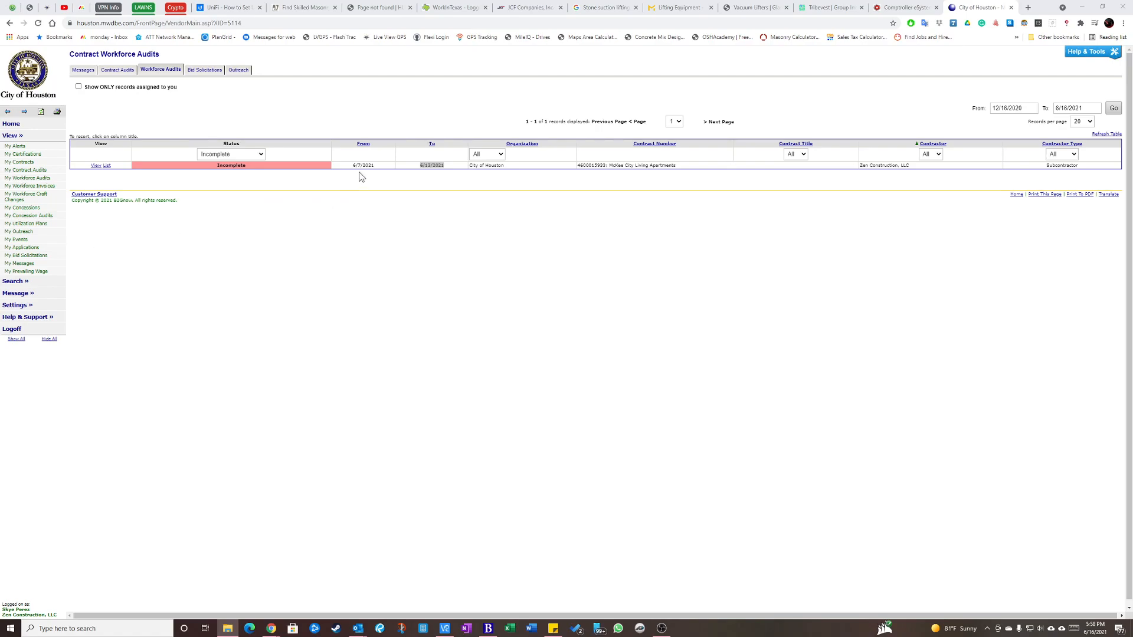
left_click_drag(0, 134, 705, 208)
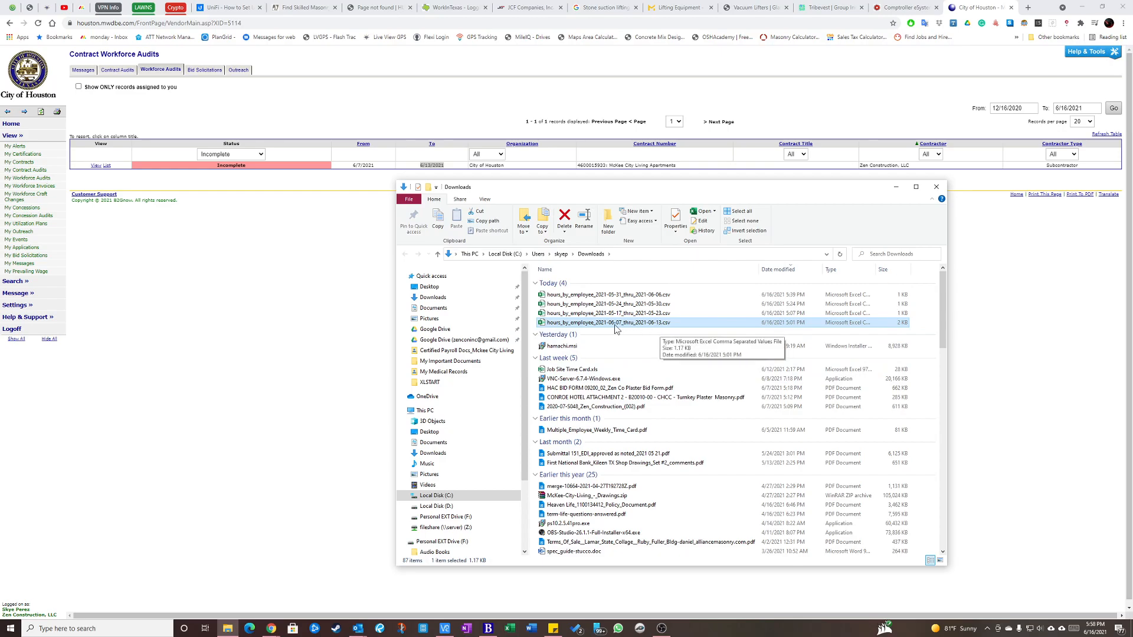
left_click(896, 189)
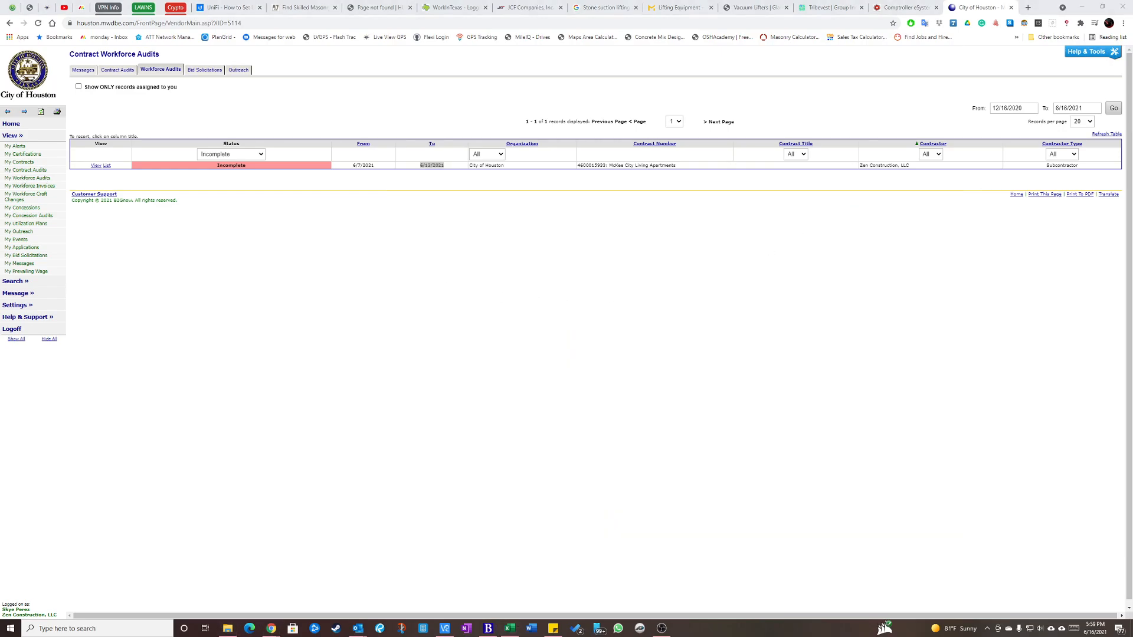
left_click_drag(0, 236, 608, 4)
double_click(608, 5)
scroll(296, 224, "up", 6)
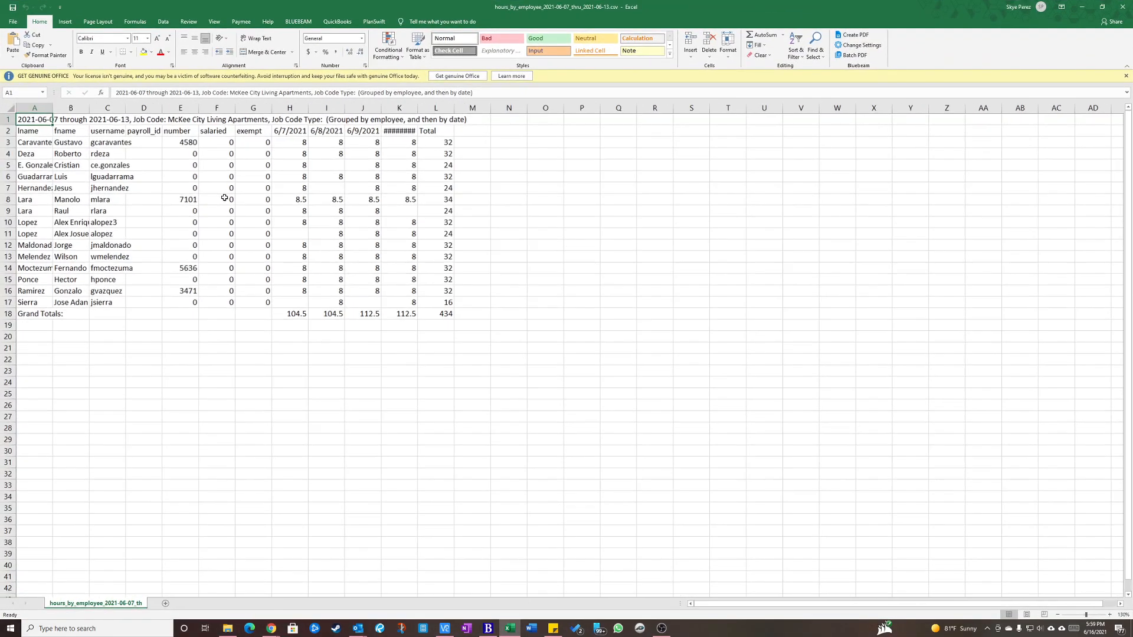
scroll(253, 232, "down", 5)
left_click(345, 291)
scroll(253, 173, "up", 6)
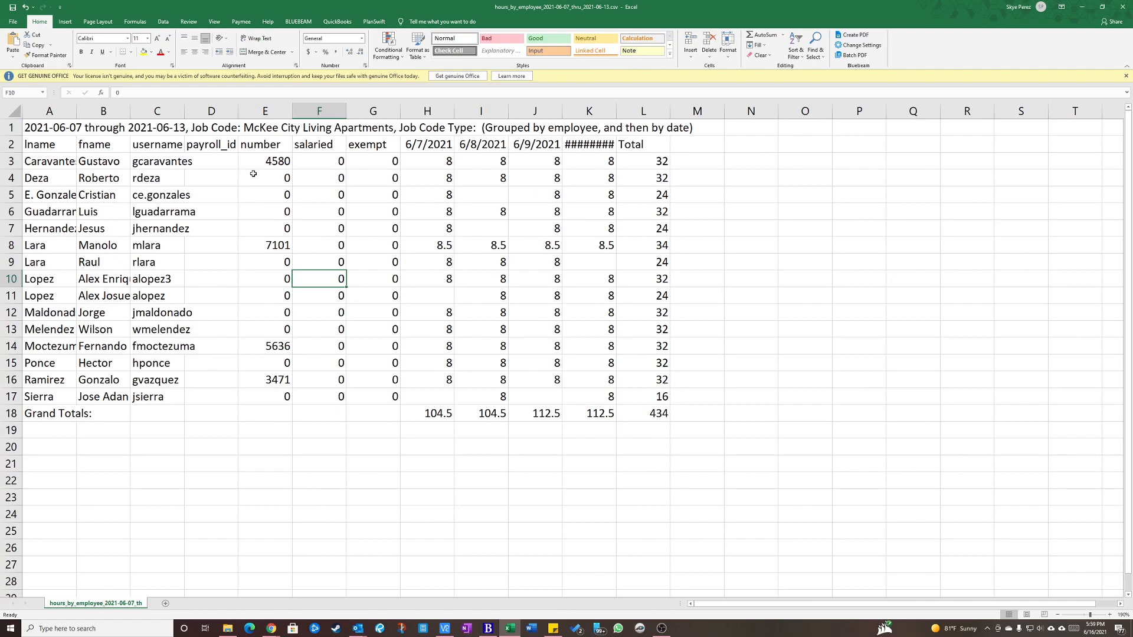
Delete columns C through G, covering username, payroll_id, number, salaried and exempt.
left_click(157, 112)
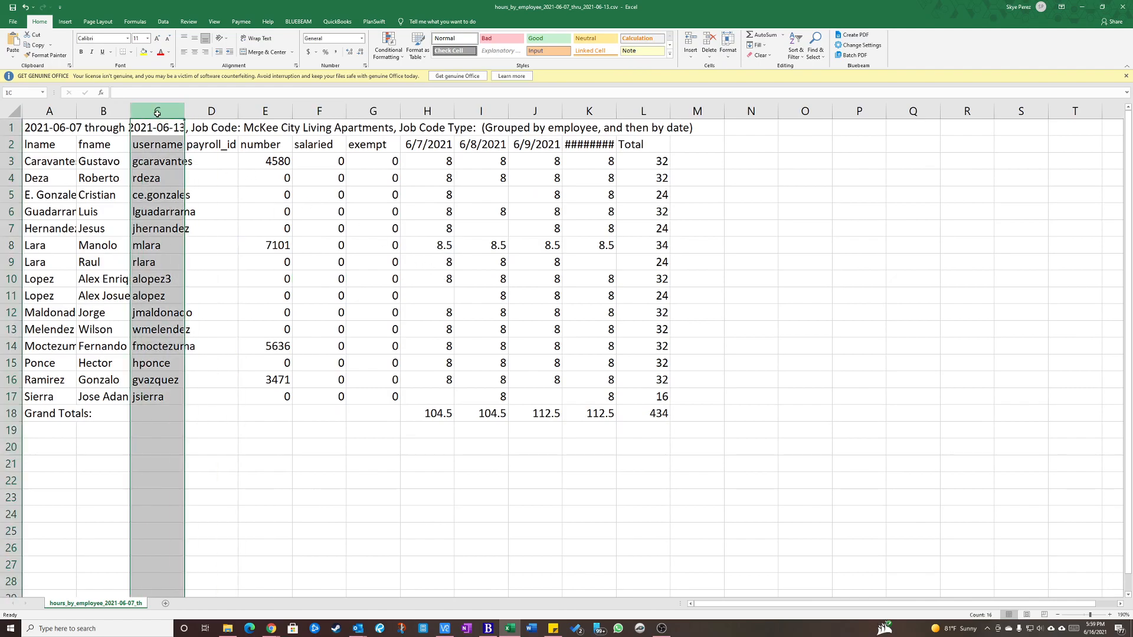
left_click(167, 159)
left_click(160, 144)
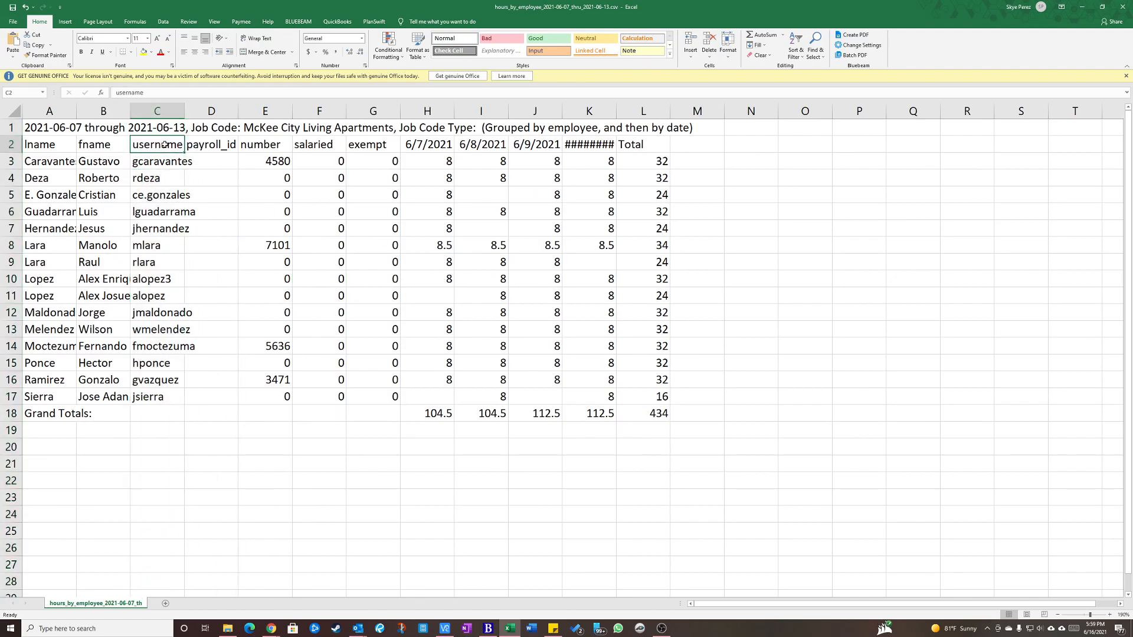
left_click(216, 147)
left_click(258, 148)
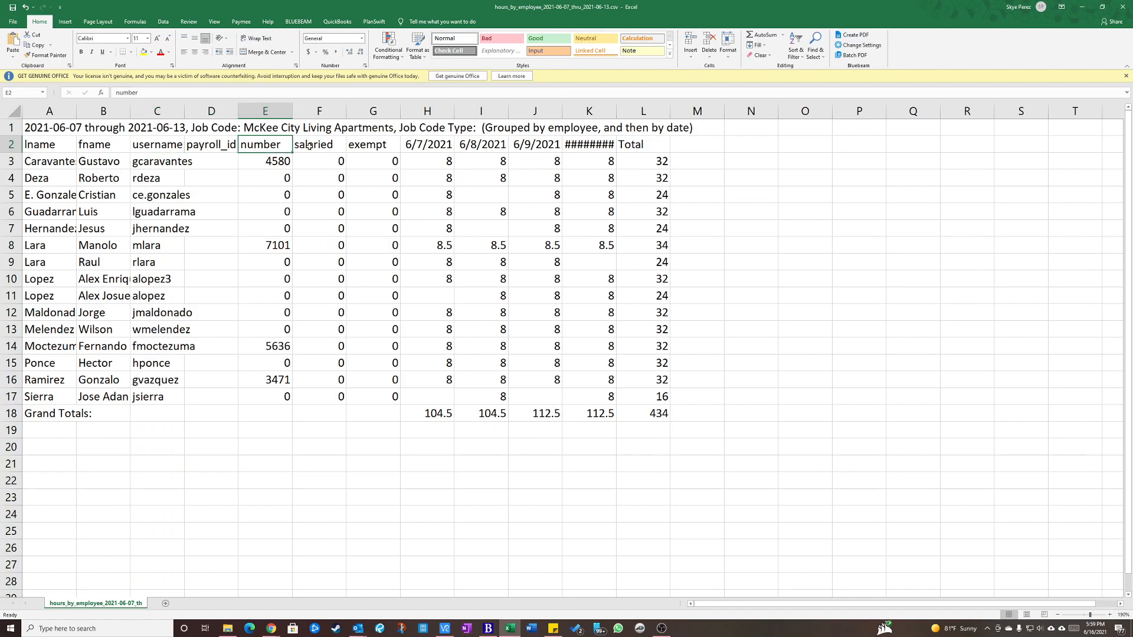
left_click(321, 147)
left_click(388, 146)
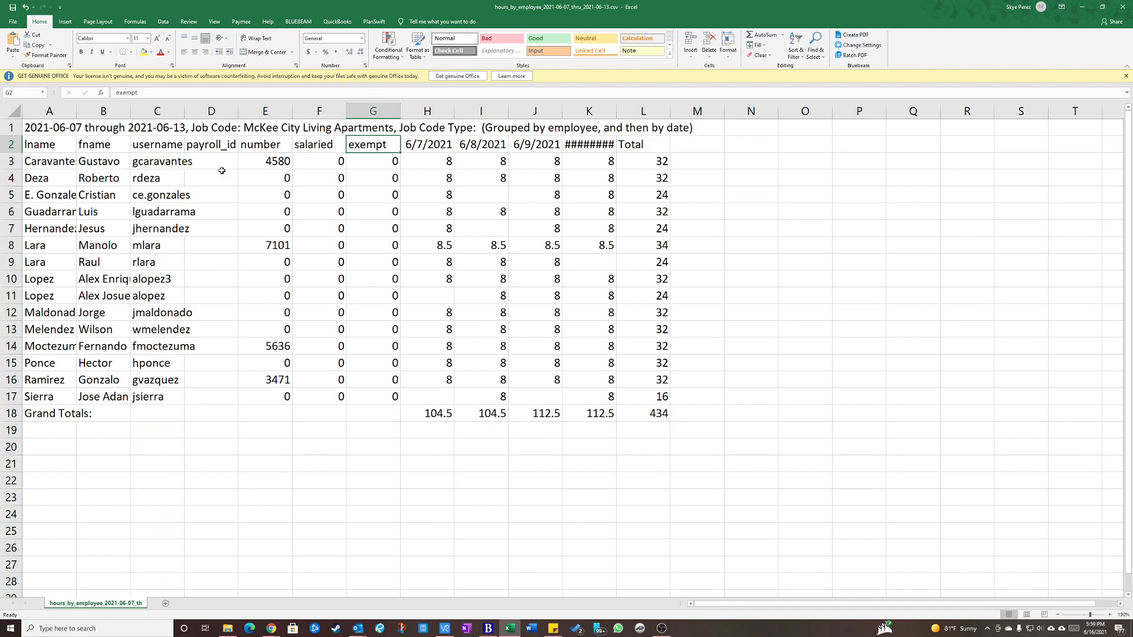
left_click_drag(158, 114, 376, 112)
right_click(376, 113)
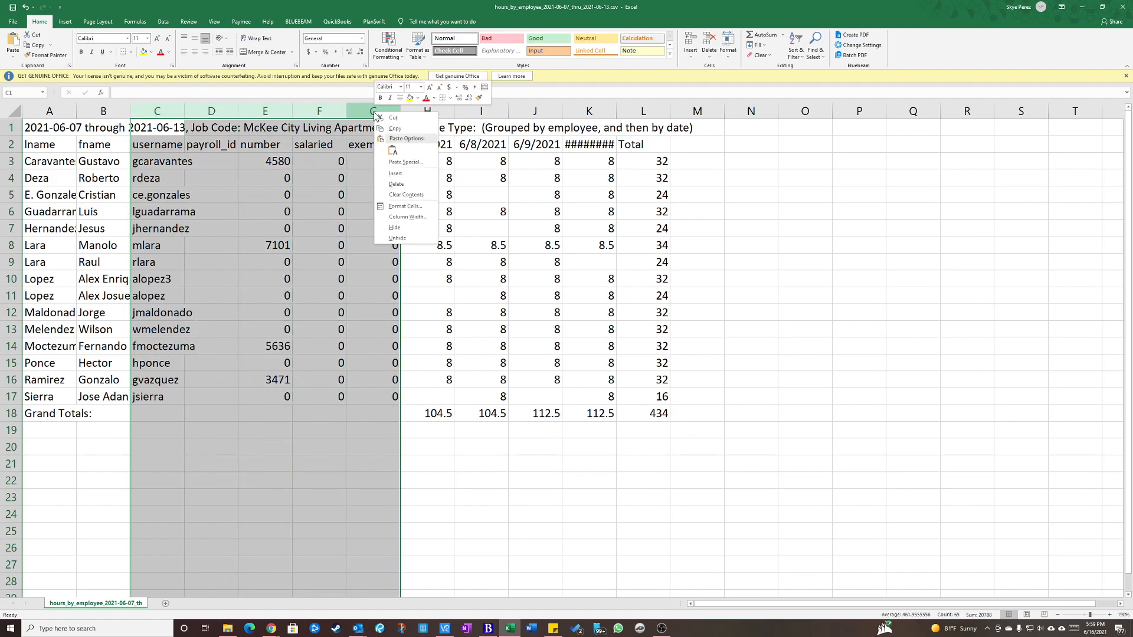
left_click(396, 184)
left_click(157, 161)
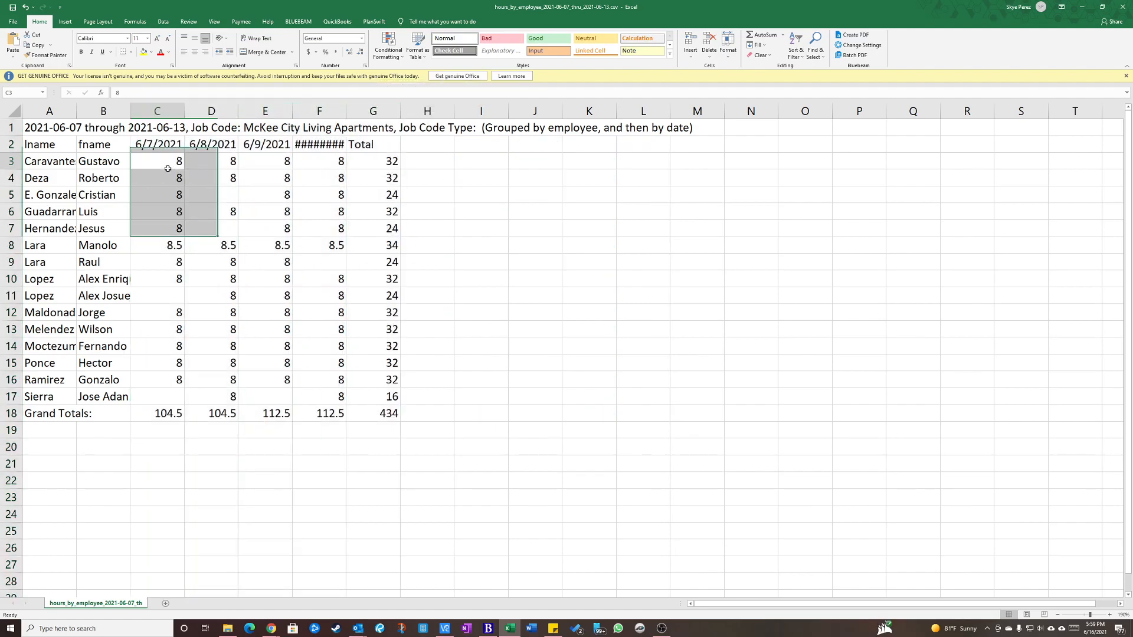
Fit the width of column F to its 6/10/2021 header and check the date headers in row 2.
double_click(347, 112)
left_click(375, 195)
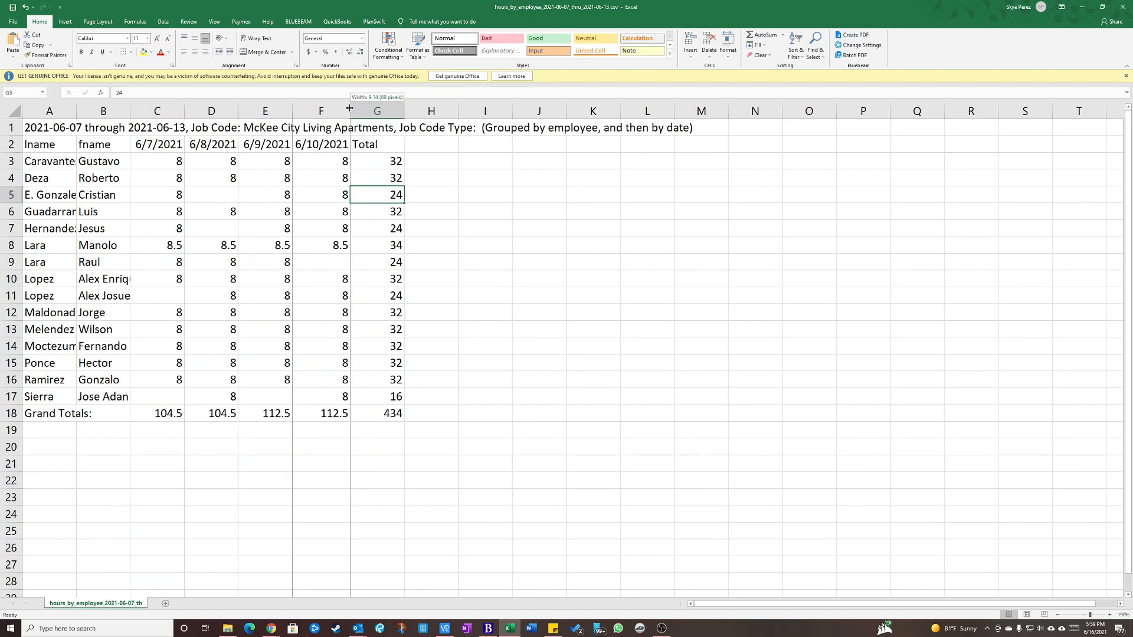
key("ctrl+z")
left_click(338, 142)
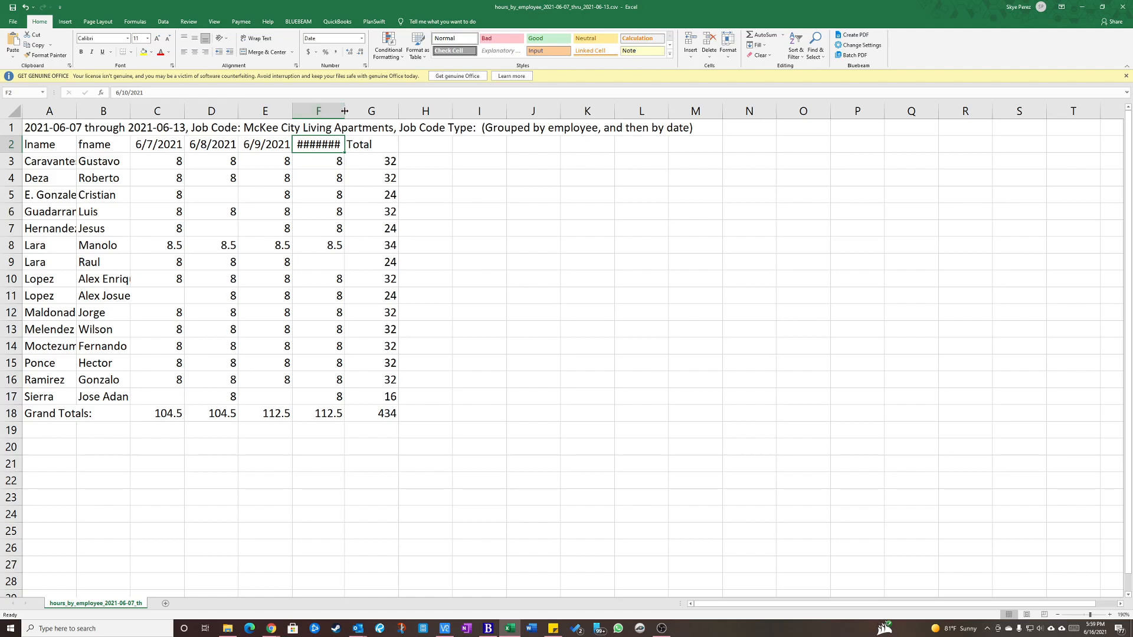
double_click(346, 112)
left_click(327, 179)
left_click(165, 144)
key("Right")
key("Right")
key("Right")
key("Right")
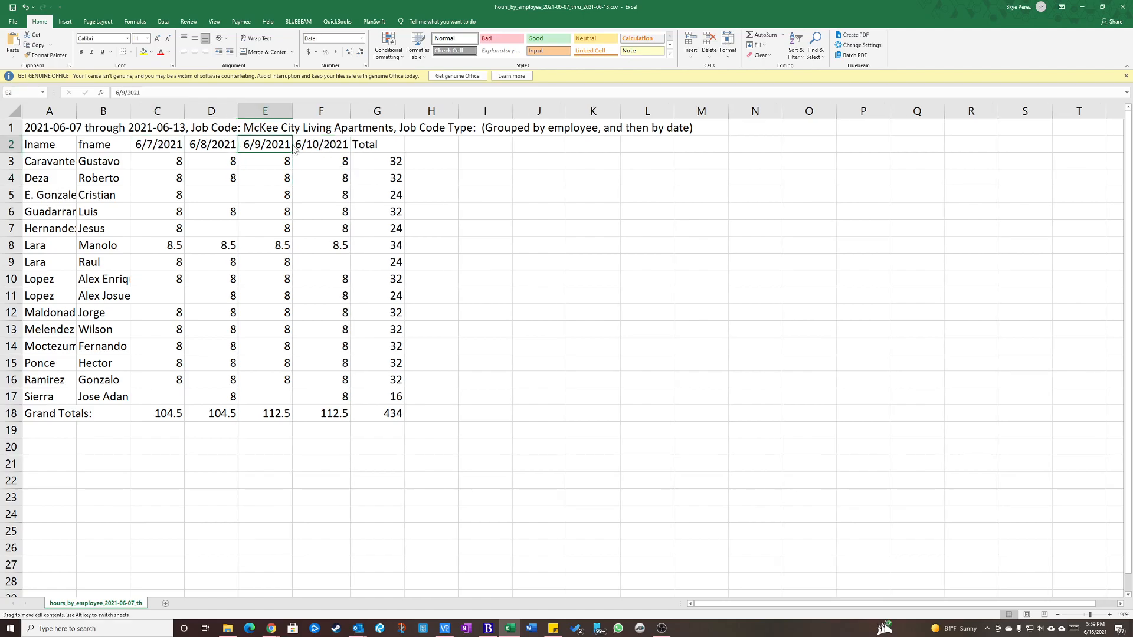
left_click(367, 190)
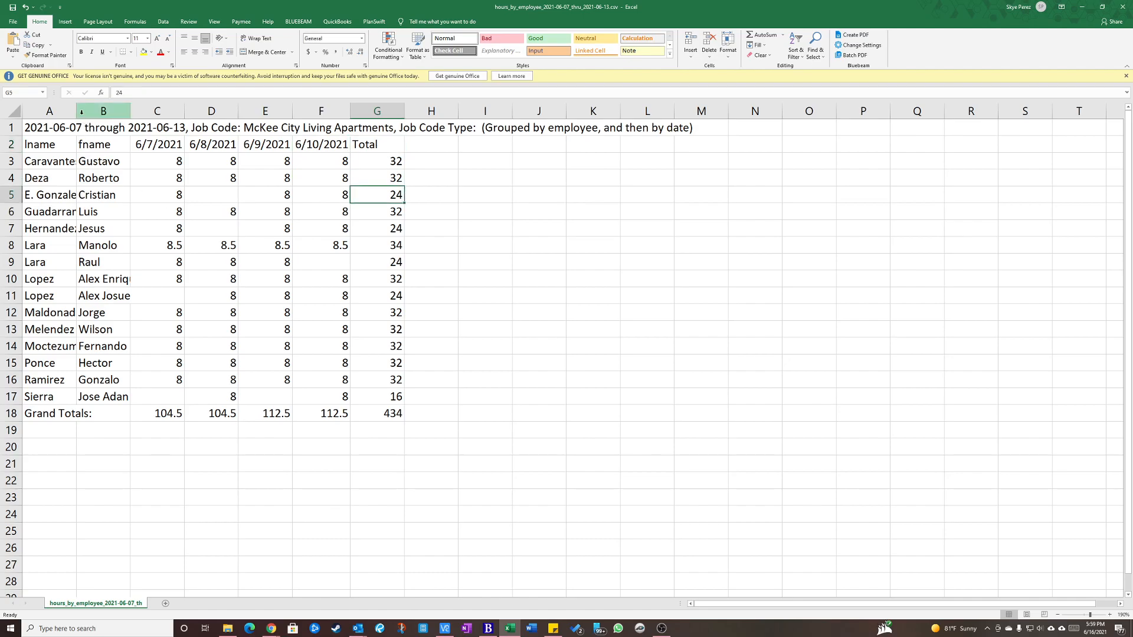
Fit the last-name and first-name columns to their contents and move the Excel window off the screen to reveal the City of Houston audits page.
left_click_drag(77, 110, 181, 111)
left_click(307, 280)
left_click(584, 329)
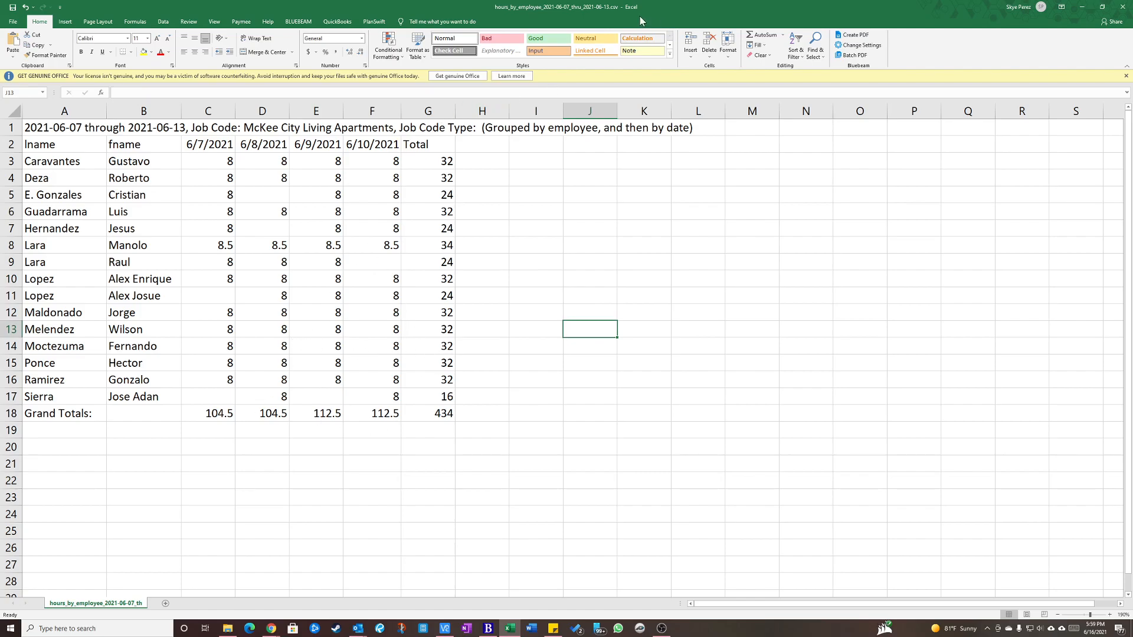
left_click_drag(616, 8, 0, 24)
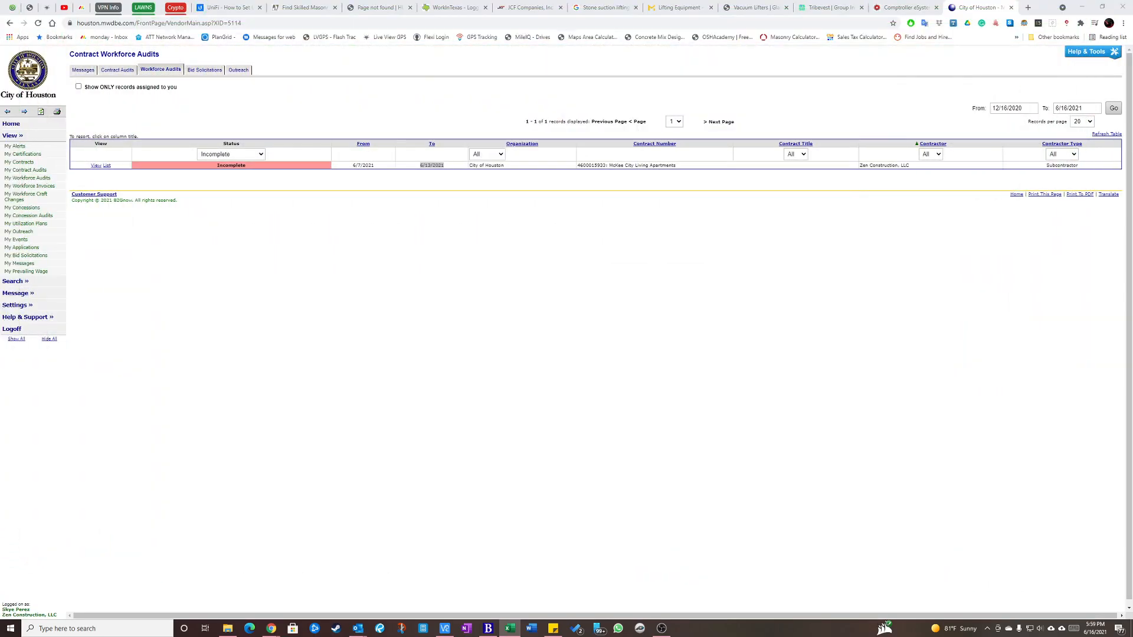
Check the audit period dates and contract title, and open the incomplete McKee City Living Apartments workforce audit for 6/7/2021 to 6/13/2021.
left_click(394, 317)
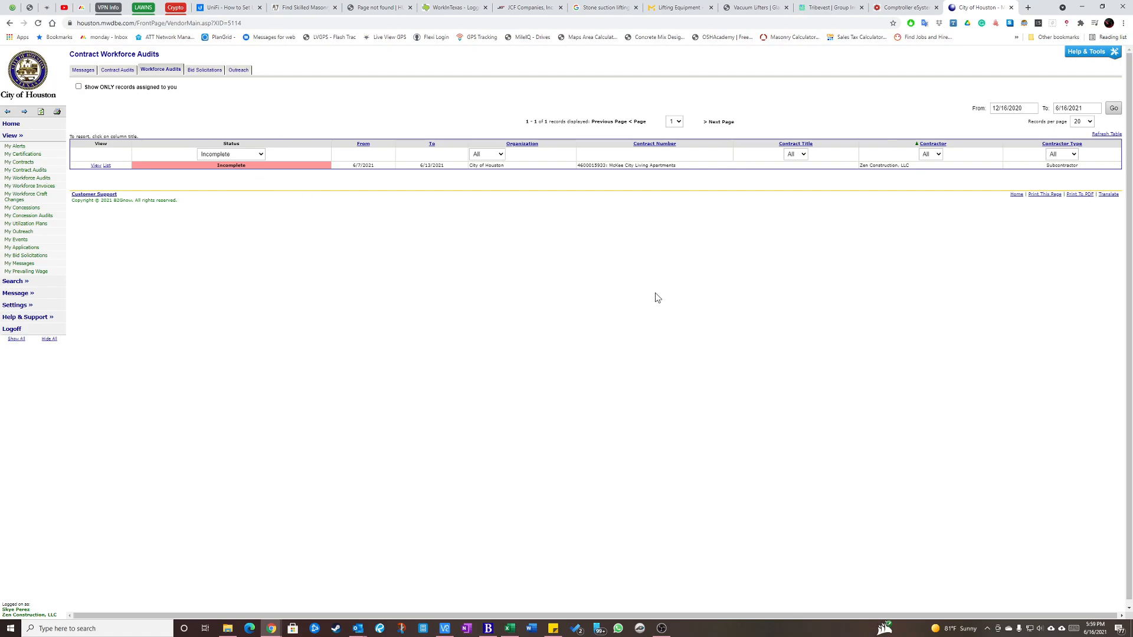
left_click_drag(354, 167, 454, 168)
left_click_drag(610, 166, 683, 167)
left_click(361, 167)
left_click_drag(351, 167, 376, 165)
left_click(419, 165)
left_click(429, 203)
left_click(97, 168)
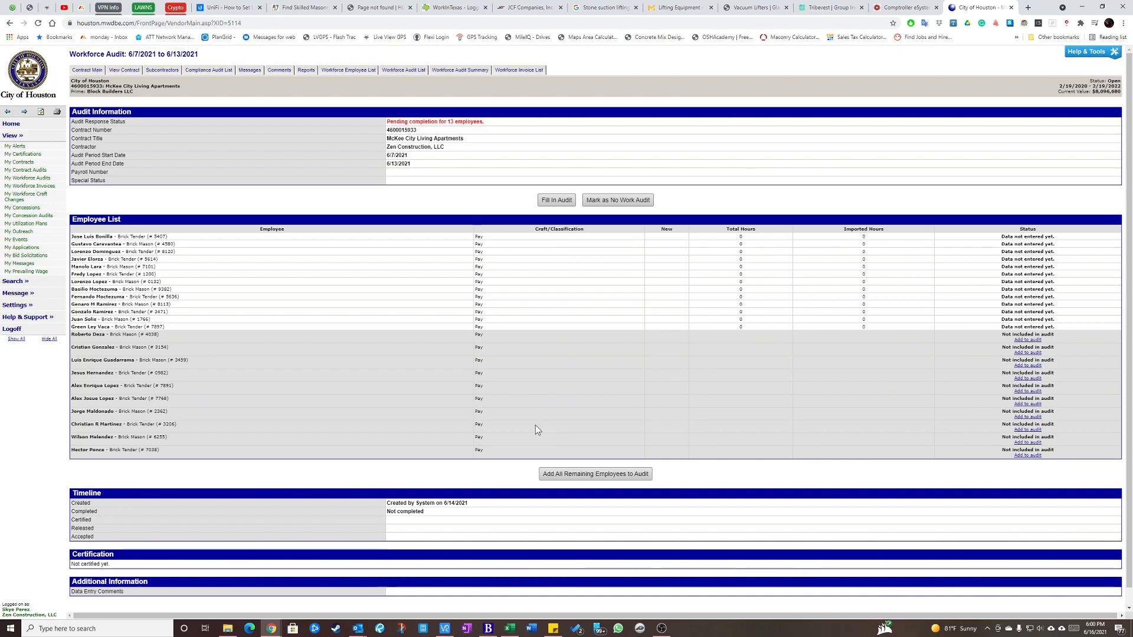
Add all remaining employees to the audit and open its entry form at the Employee List, leaving the payroll number and special status blank.
left_click(572, 474)
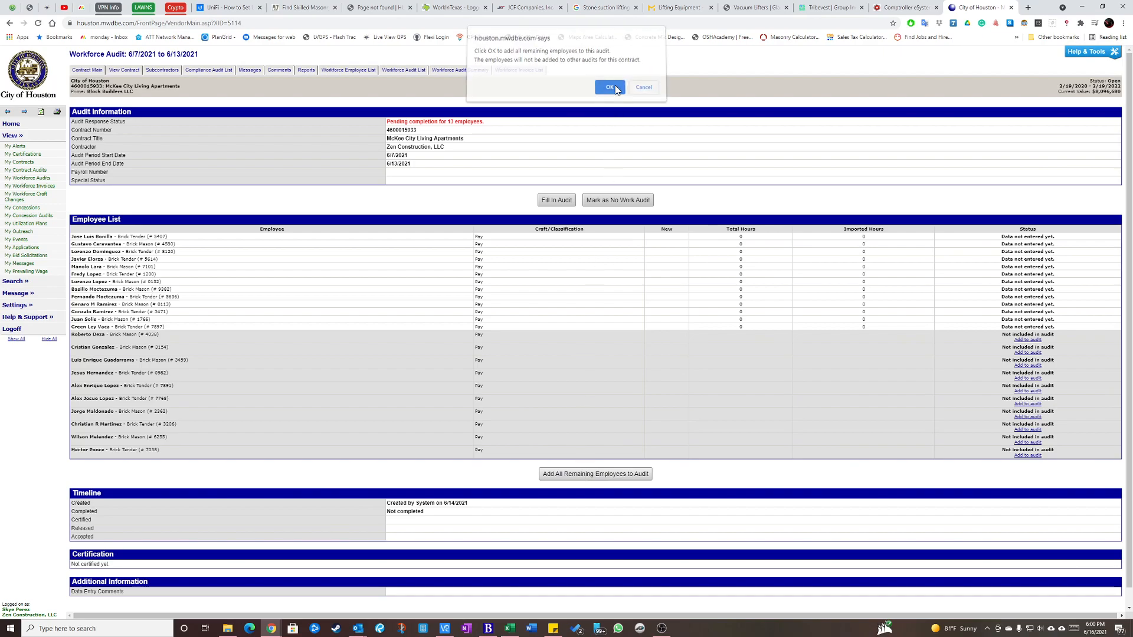
left_click(615, 93)
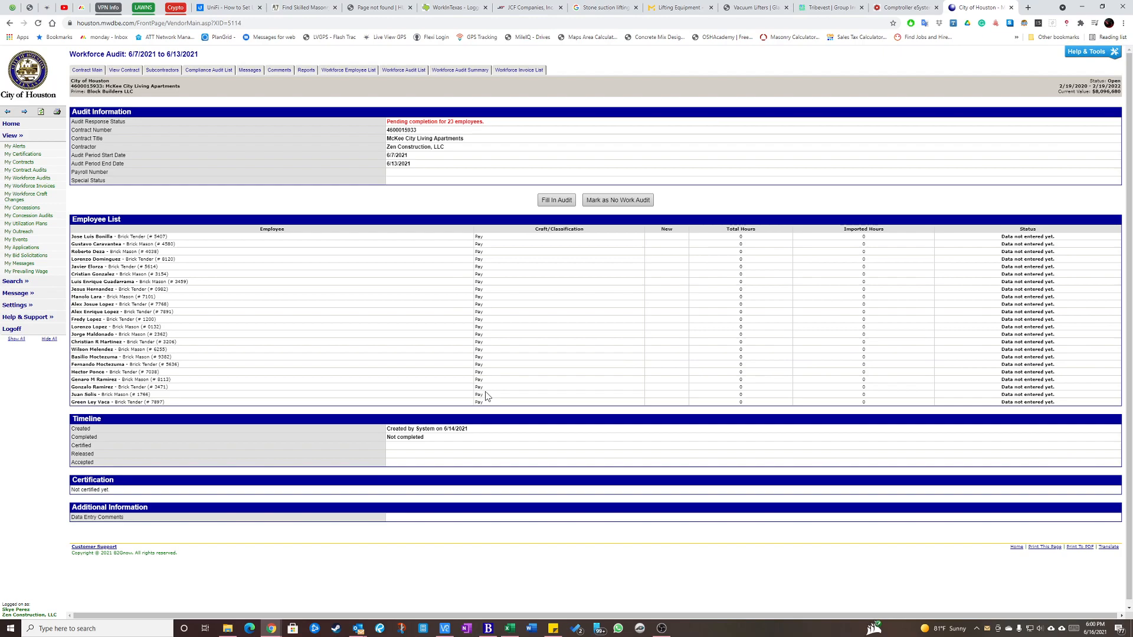
left_click(557, 201)
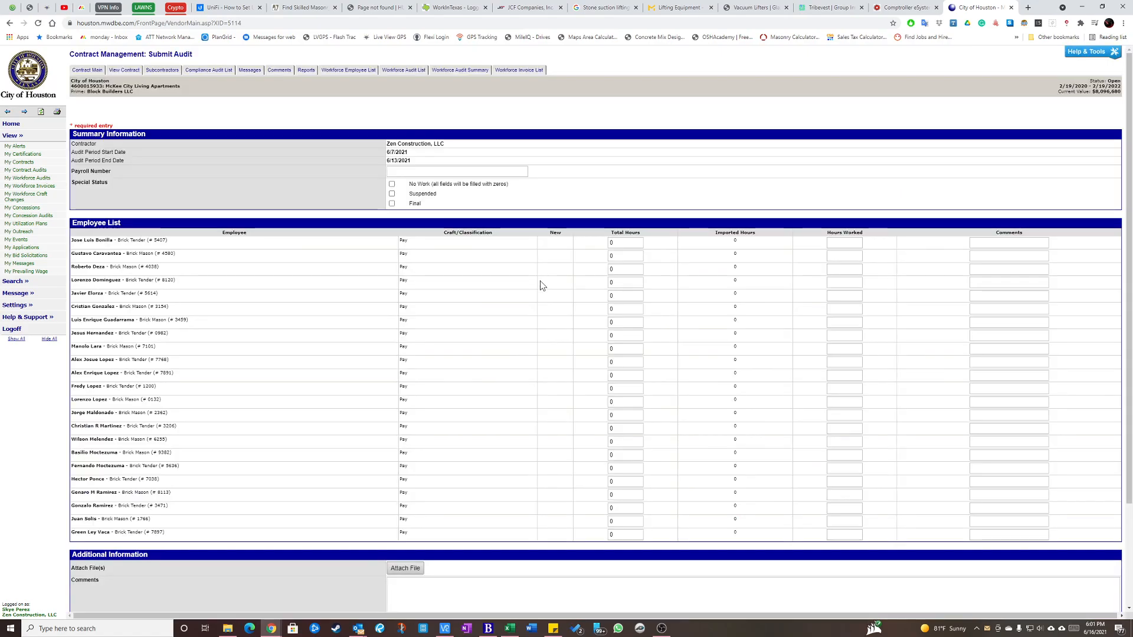
left_click(397, 172)
left_click(372, 172)
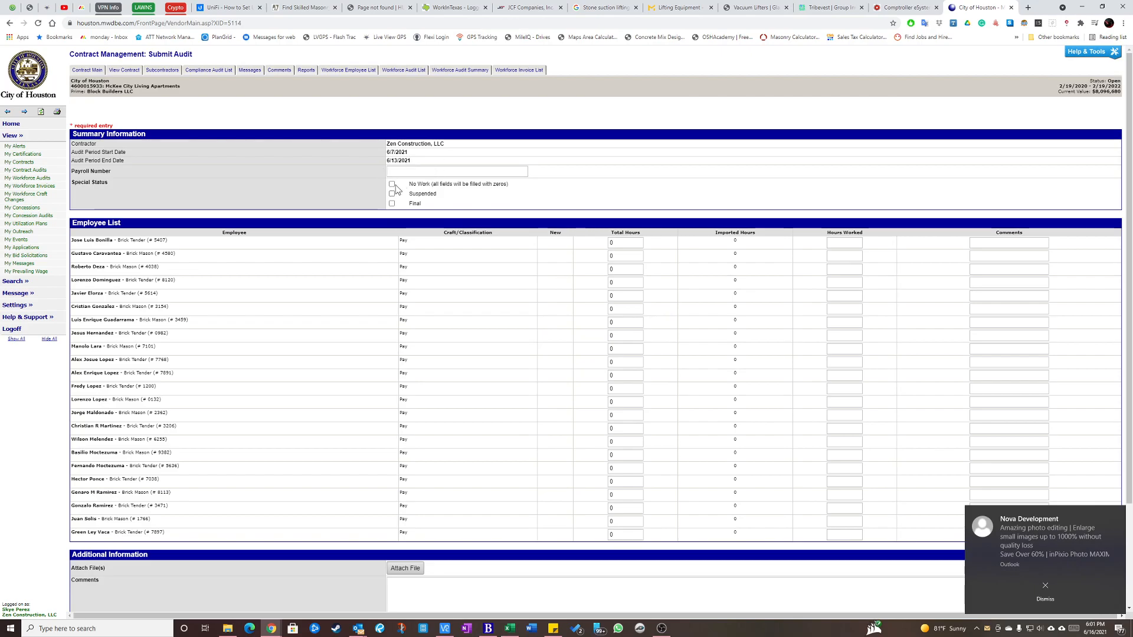
scroll(475, 336, "down", 2)
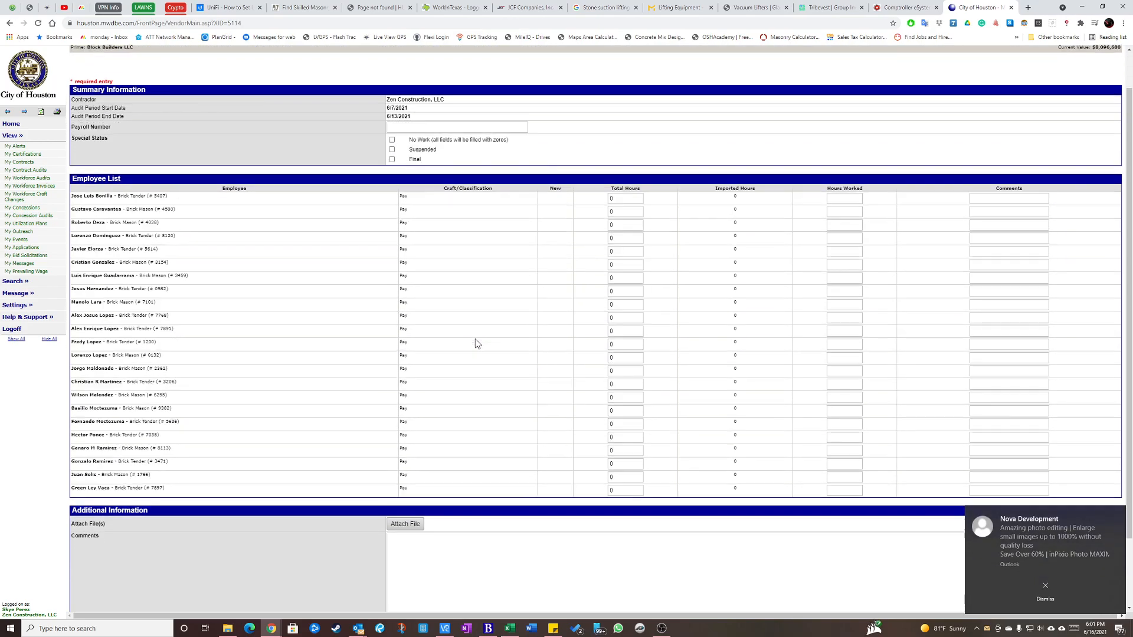
scroll(475, 350, "down", 1)
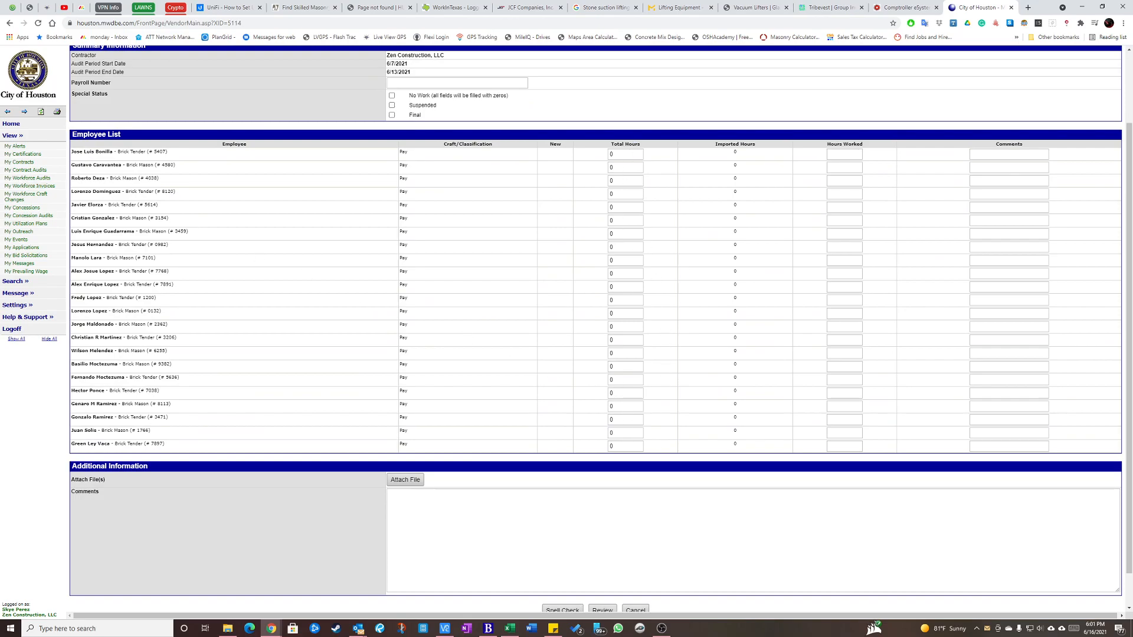
Review the employees' totals and grand total in the Excel hours export, and compare its employee names with the audit's Employee List.
key("alt+Tab")
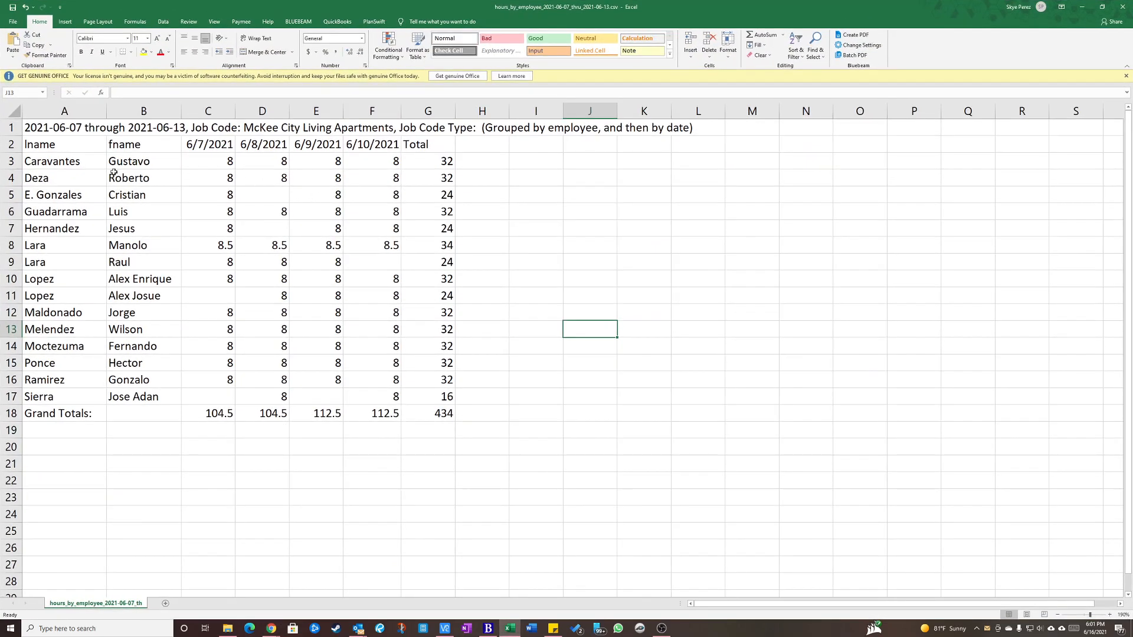
left_click(446, 160)
left_click_drag(443, 159, 439, 396)
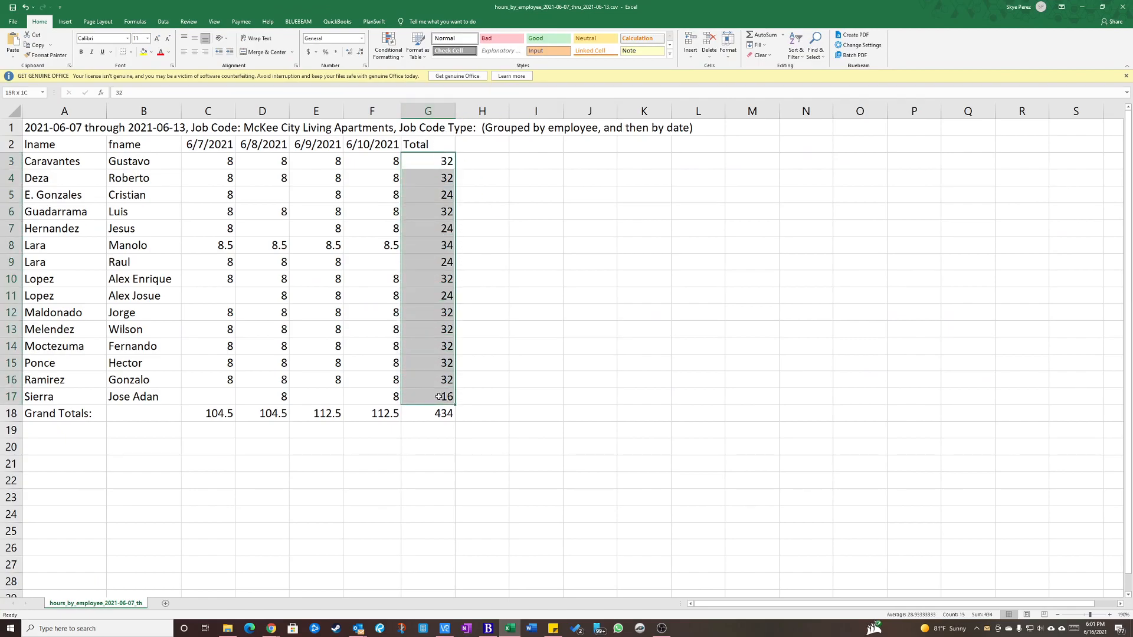
left_click_drag(442, 161, 440, 397)
left_click_drag(442, 329, 442, 363)
left_click(435, 412)
left_click(84, 412)
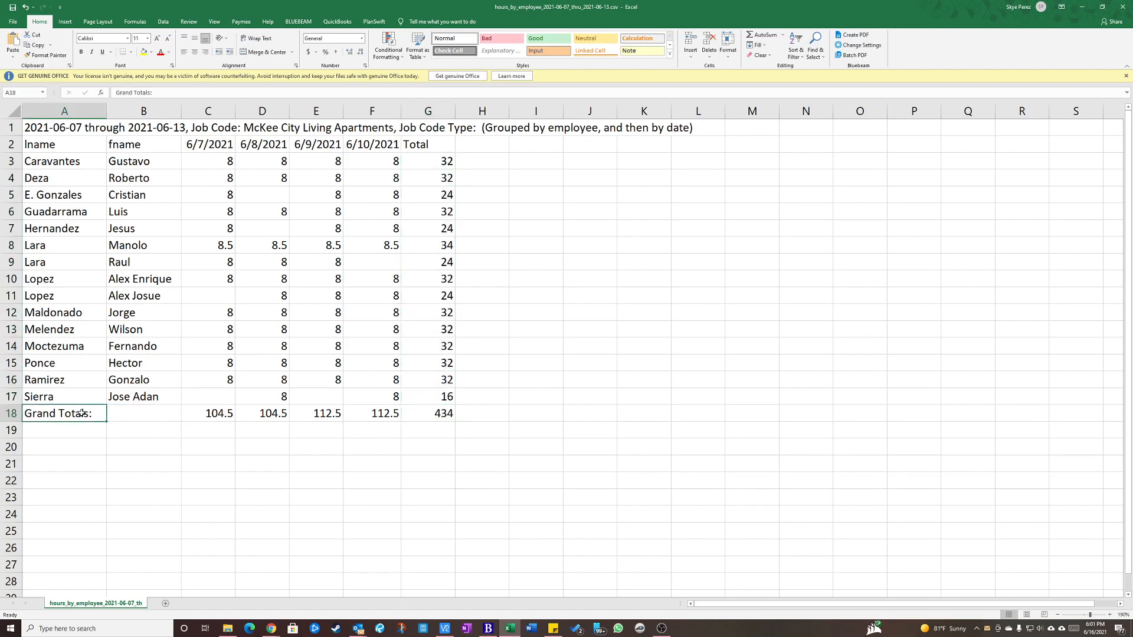
left_click(437, 414)
left_click_drag(436, 413, 450, 148)
left_click(511, 246)
left_click_drag(537, 8, 0, 6)
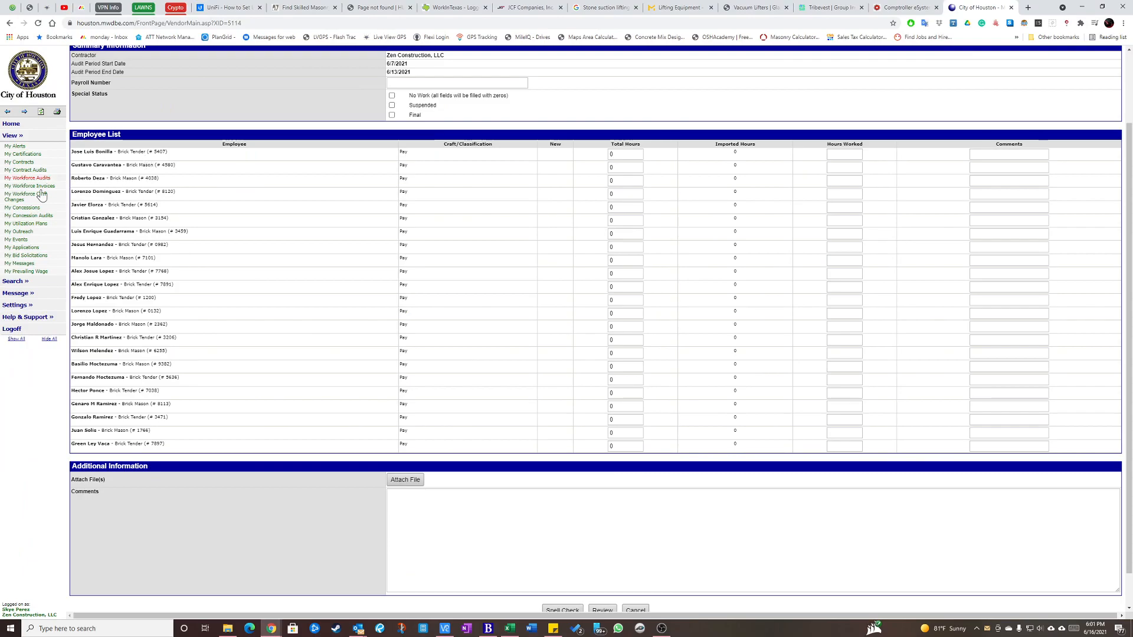
key("alt+Tab")
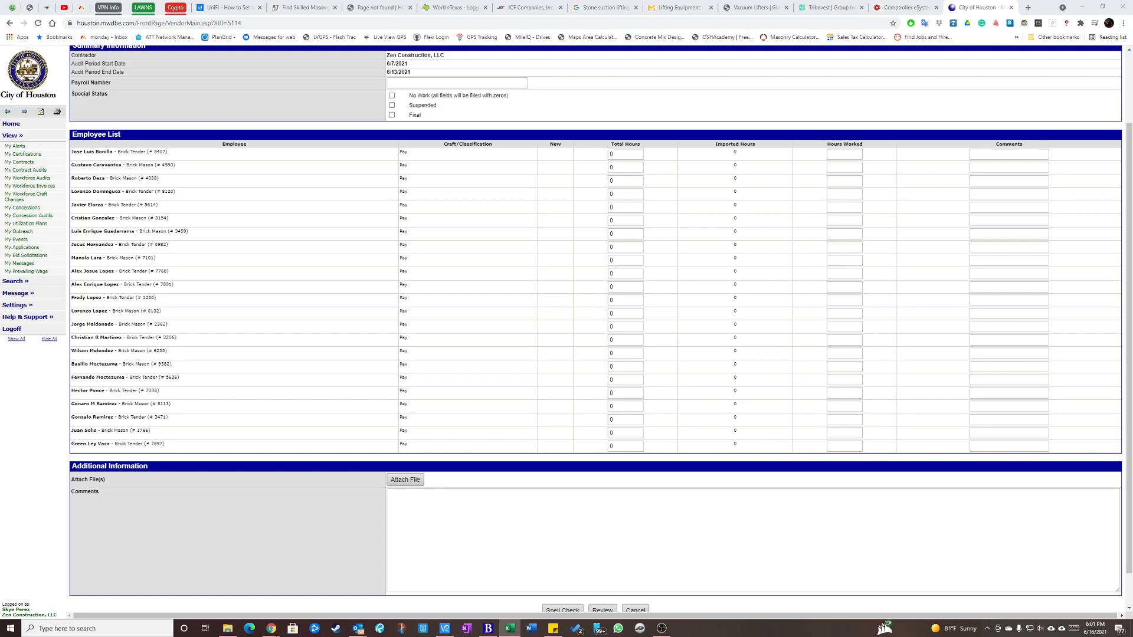
left_click_drag(119, 165, 211, 428)
left_click(254, 216)
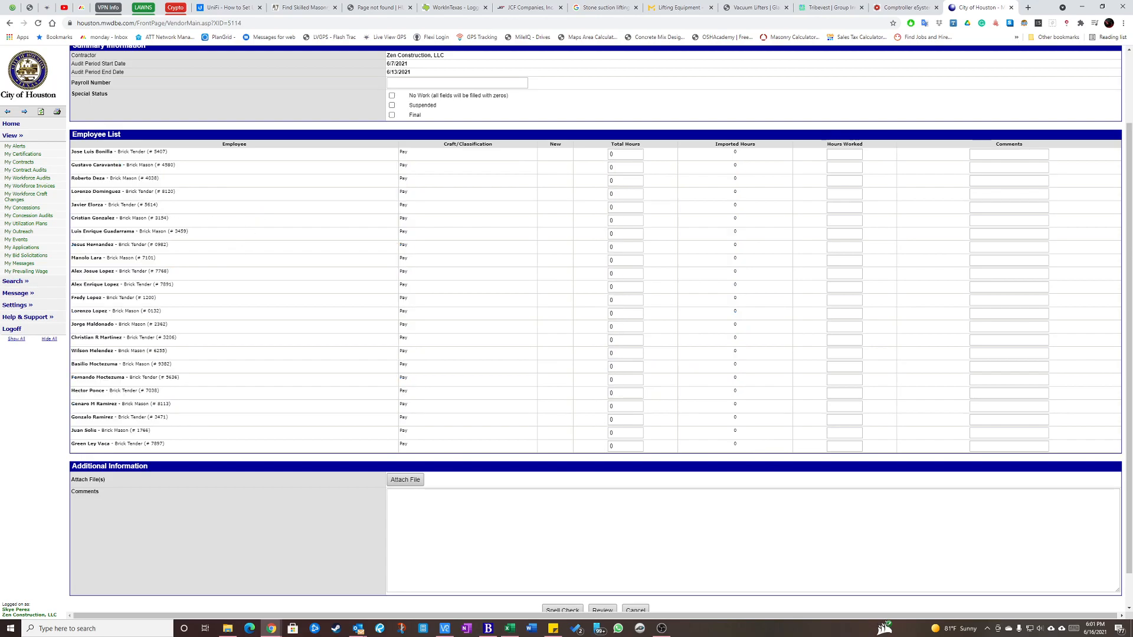
key("alt+Tab")
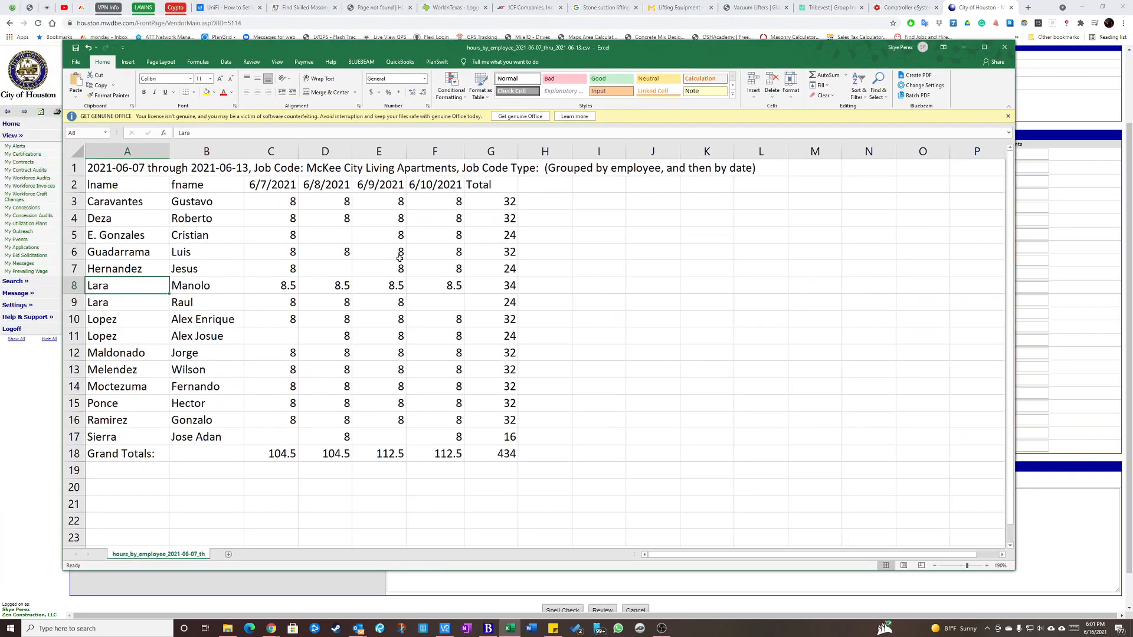
left_click_drag(501, 48, 0, 85)
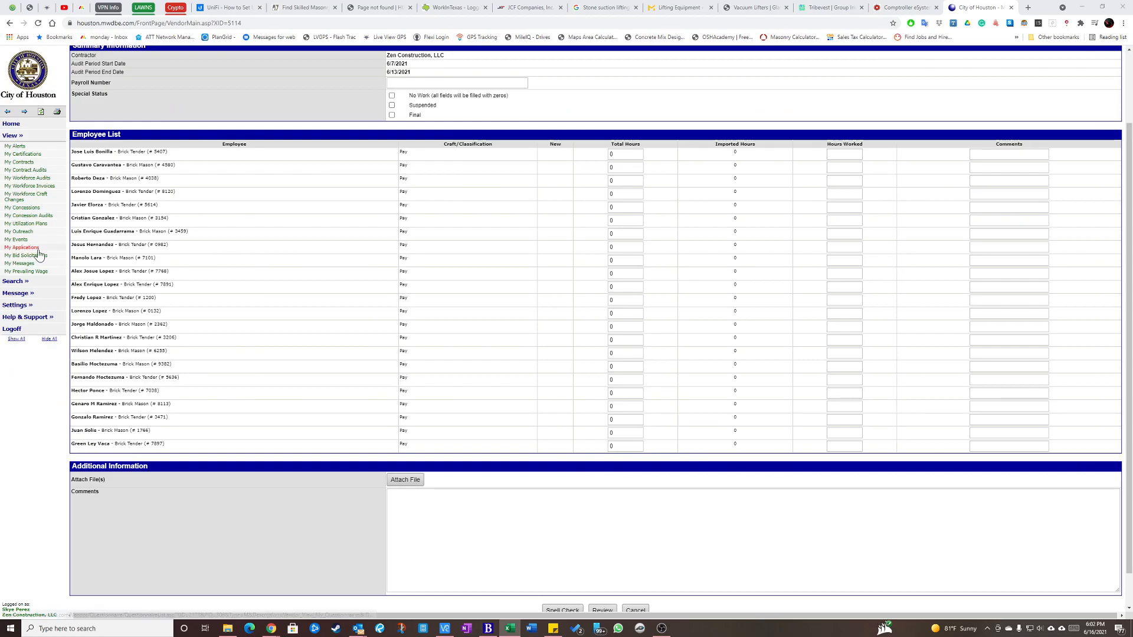
Enter 32 as both Total Hours and Hours Worked for the audit's second listed employee, matching spreadsheet row 3, and verify both entries.
left_click(611, 171)
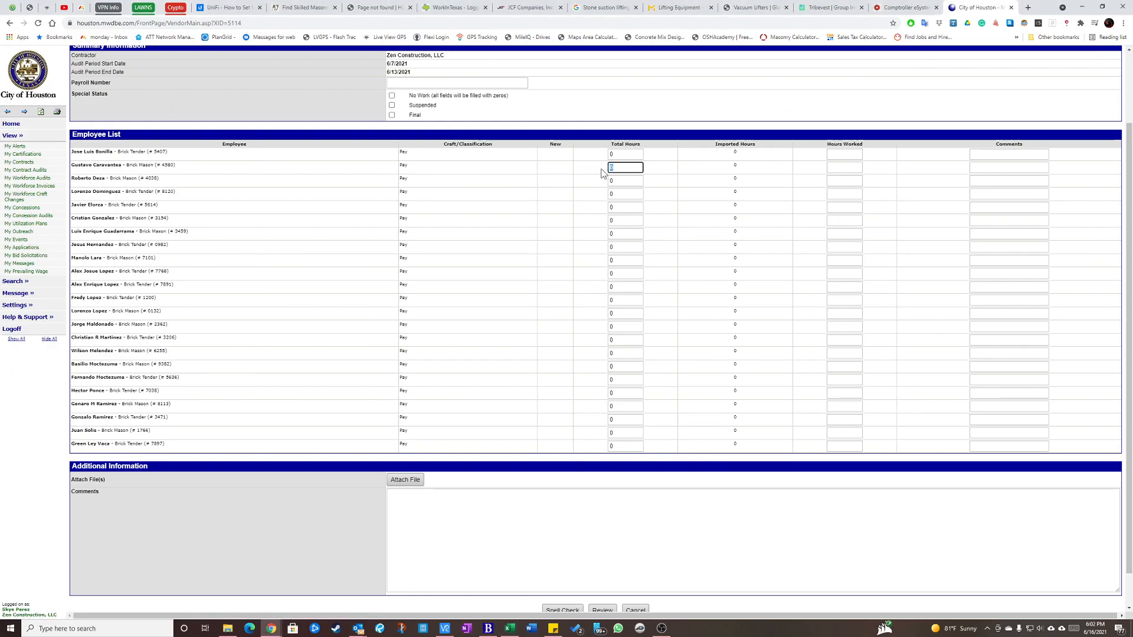
type("32")
key("Tab")
type("32")
key("Tab")
left_click(617, 168)
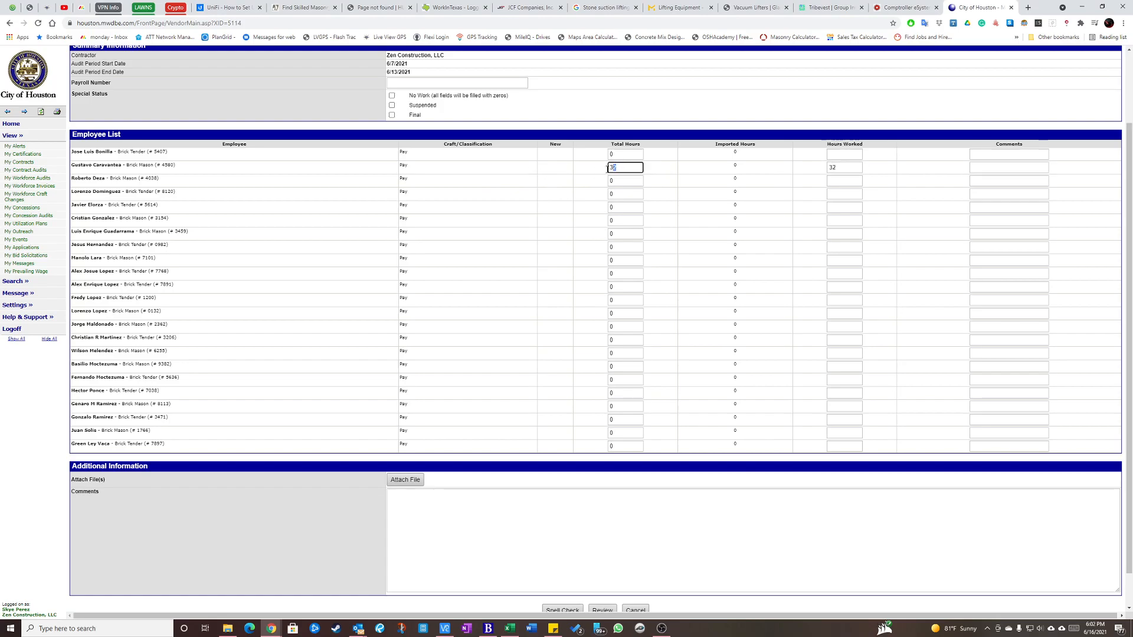
left_click(832, 169)
double_click(832, 169)
key("shift+Tab")
key("Tab")
key("Tab")
key("Tab")
Look up spreadsheet row 4 and enter 32 as Total Hours and Hours Worked for the matching third listed employee.
key("alt+Tab")
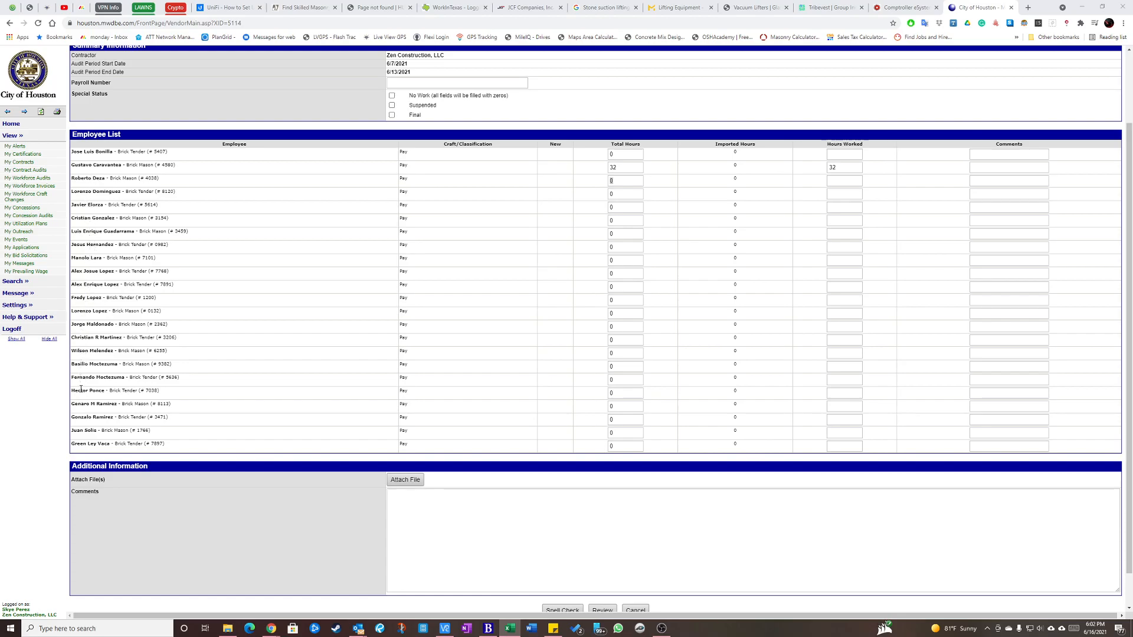
key("alt+Tab")
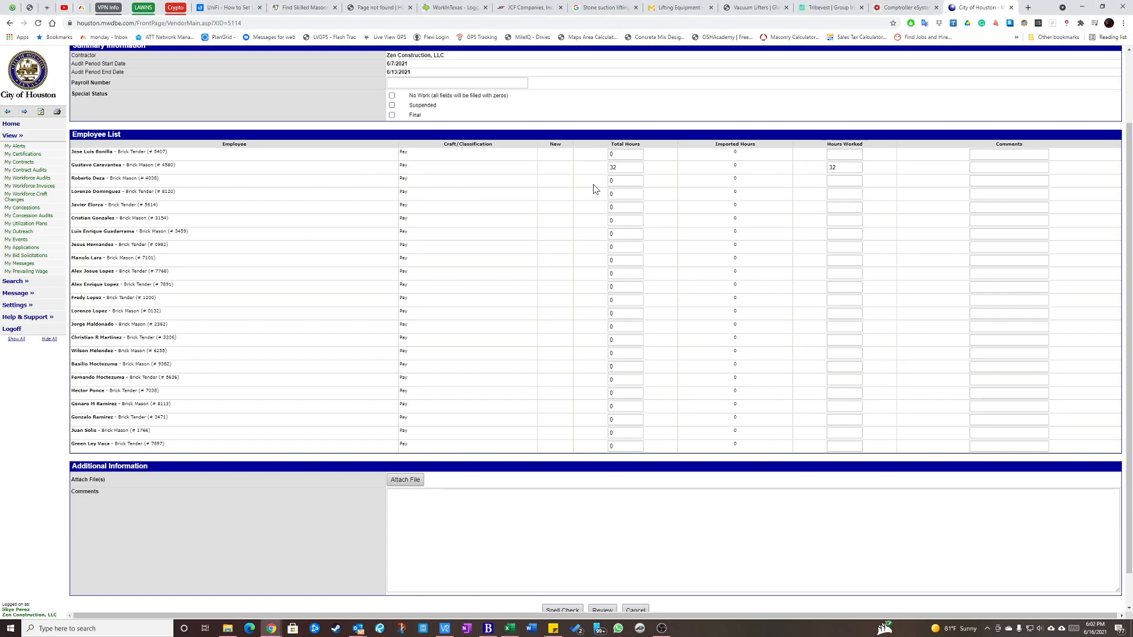
type("32")
key("Tab")
type("32")
key("Tab")
Look up spreadsheet row 5 and enter 24 as Total Hours and Hours Worked for the matching sixth listed employee.
key("alt+Tab")
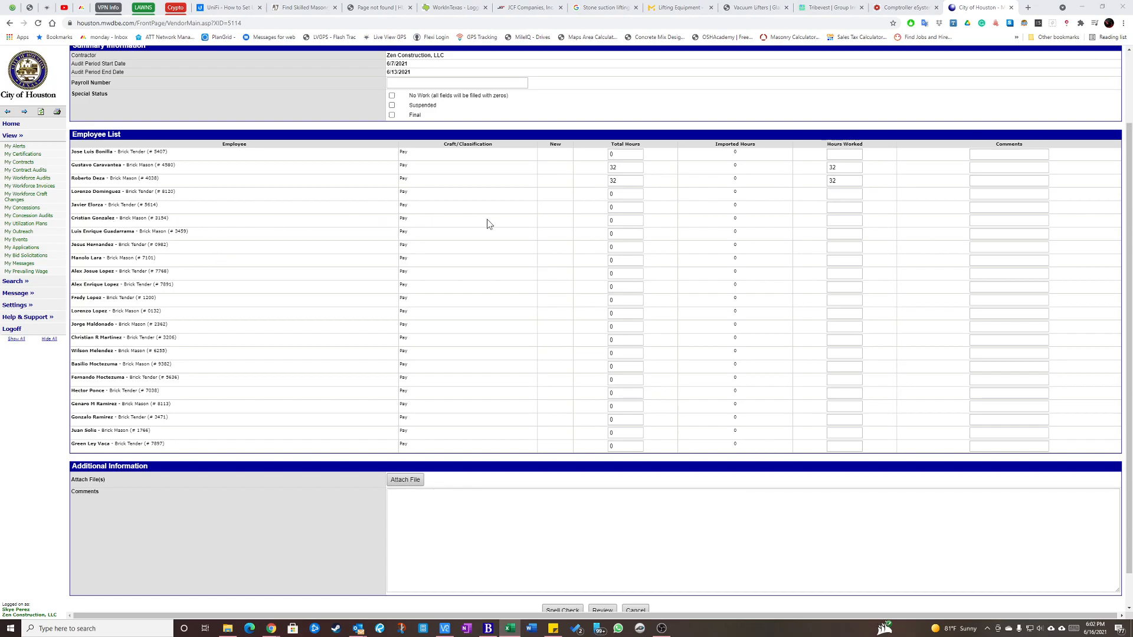
left_click(621, 222)
type("24")
key("Tab")
type("24")
key("Tab")
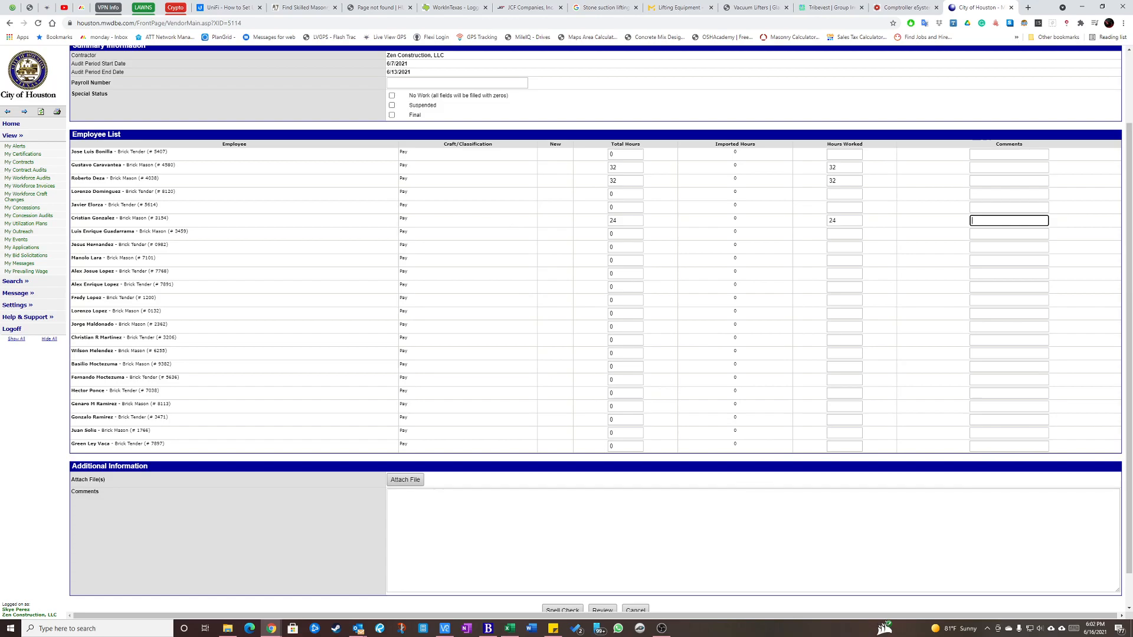
Match spreadsheet row 6 to the seventh listed employee and enter 32 as Total Hours and Hours Worked.
key("alt+Tab")
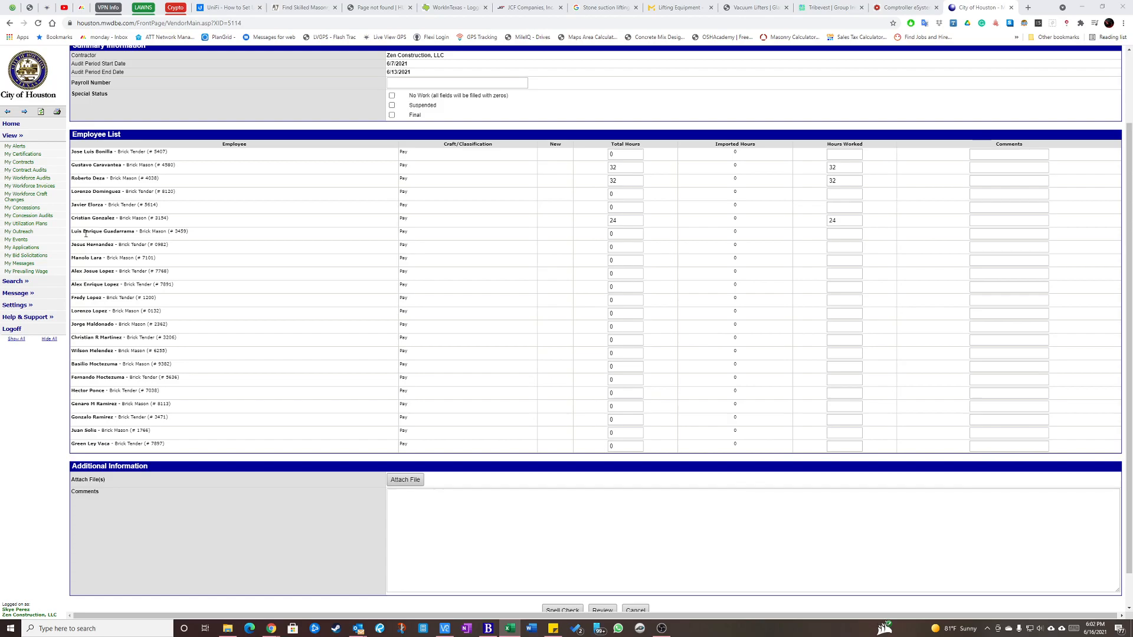
left_click_drag(72, 232, 159, 233)
key("Tab")
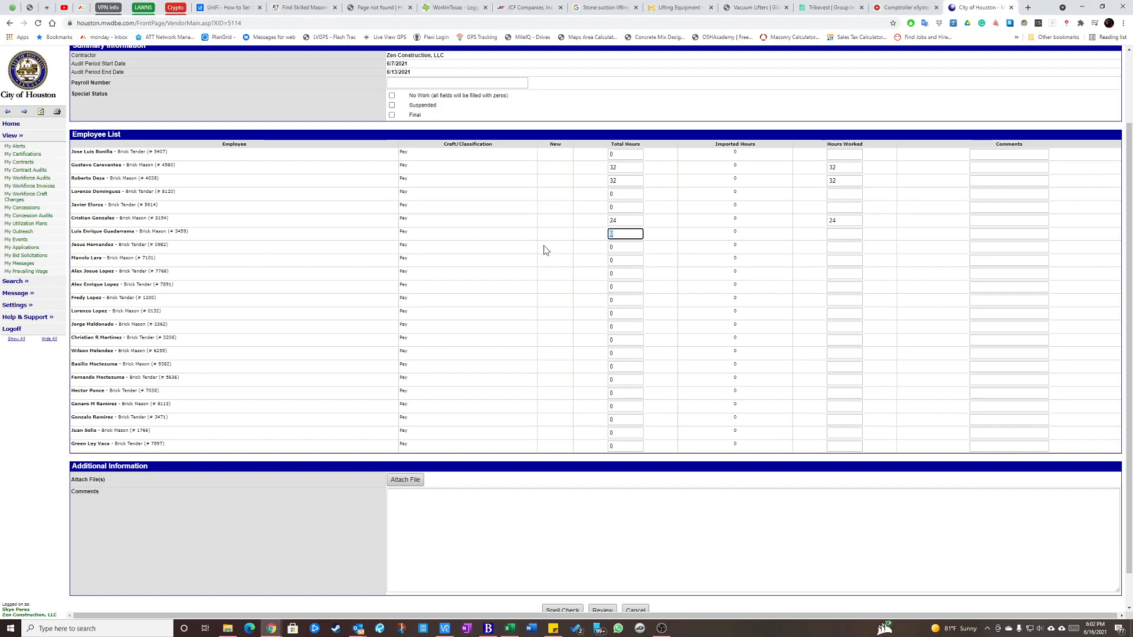
key("Tab")
Look up spreadsheet row 7 and enter 24 as Total Hours and Hours Worked for the matching eighth listed employee.
key("alt+Tab")
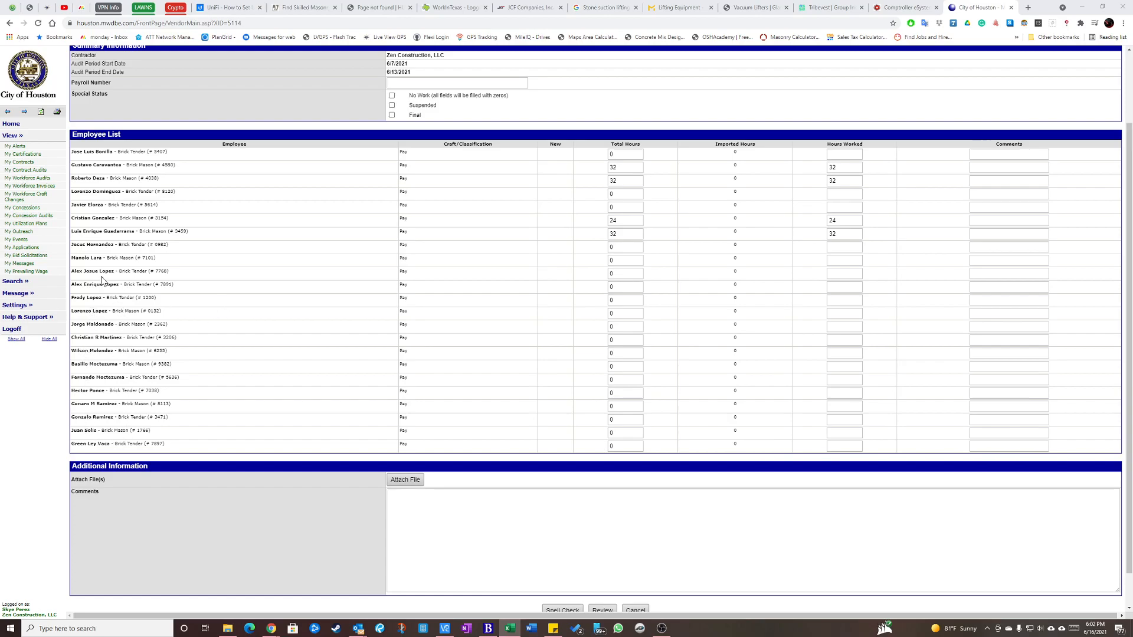
key("alt+Tab")
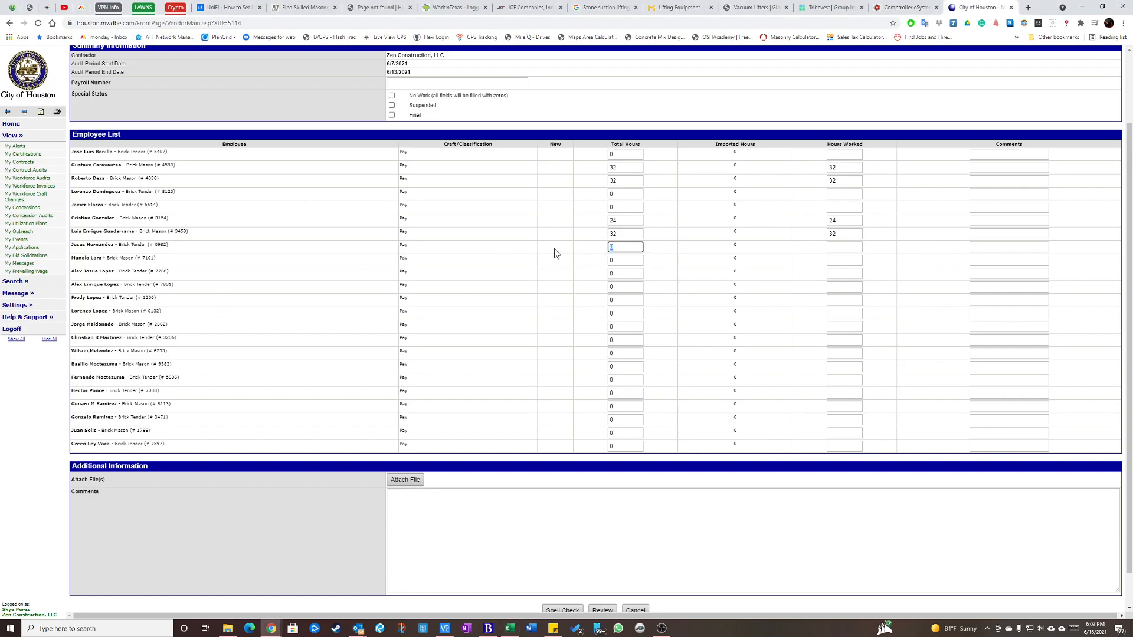
type("24")
key("Tab")
type("24")
key("Tab")
Look up spreadsheet row 8 and enter 34 as Total Hours and Hours Worked for the matching ninth listed employee.
key("alt+Tab")
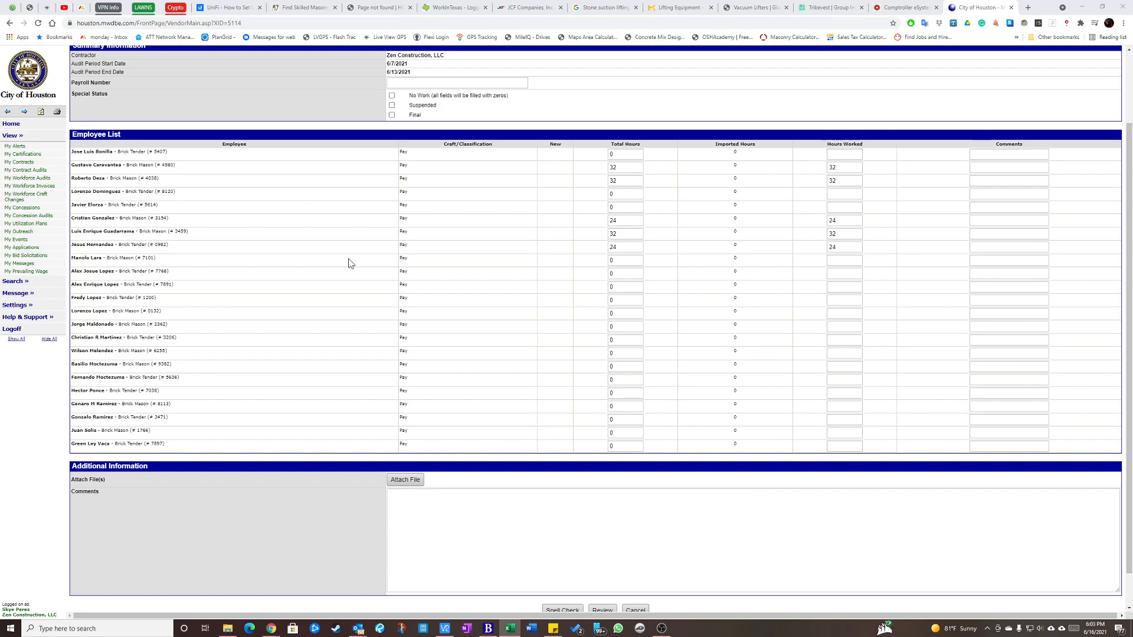
left_click(617, 260)
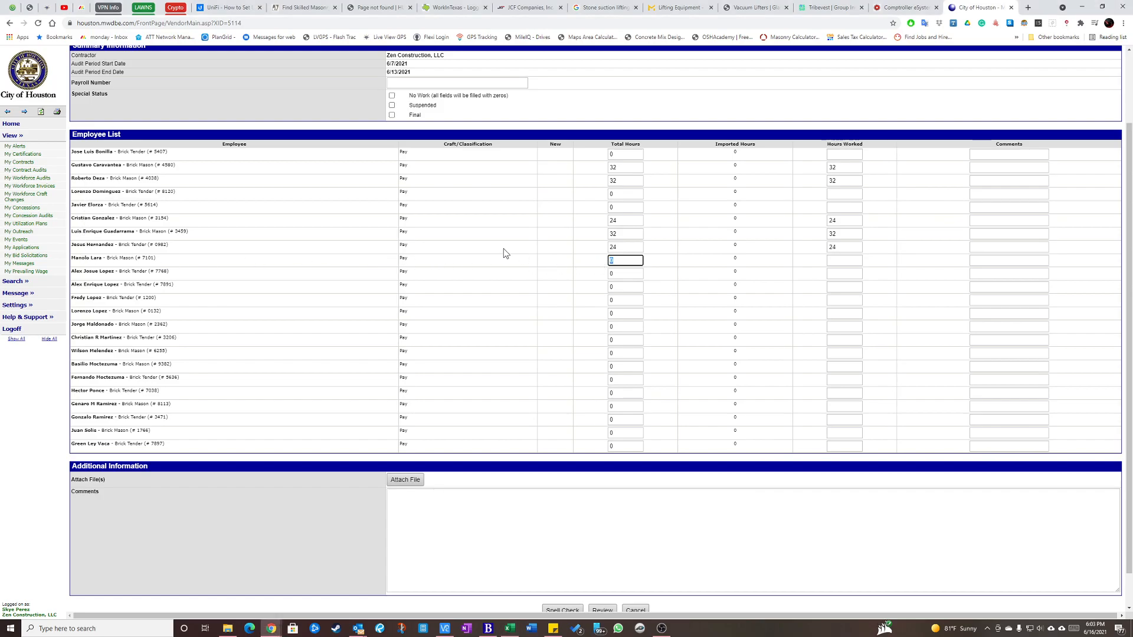
type("34")
key("Tab")
type("34")
key("Tab")
Search the audit page for the first name of the employee in spreadsheet row 9, and close the search.
key("alt+Tab")
key("ctrl+f")
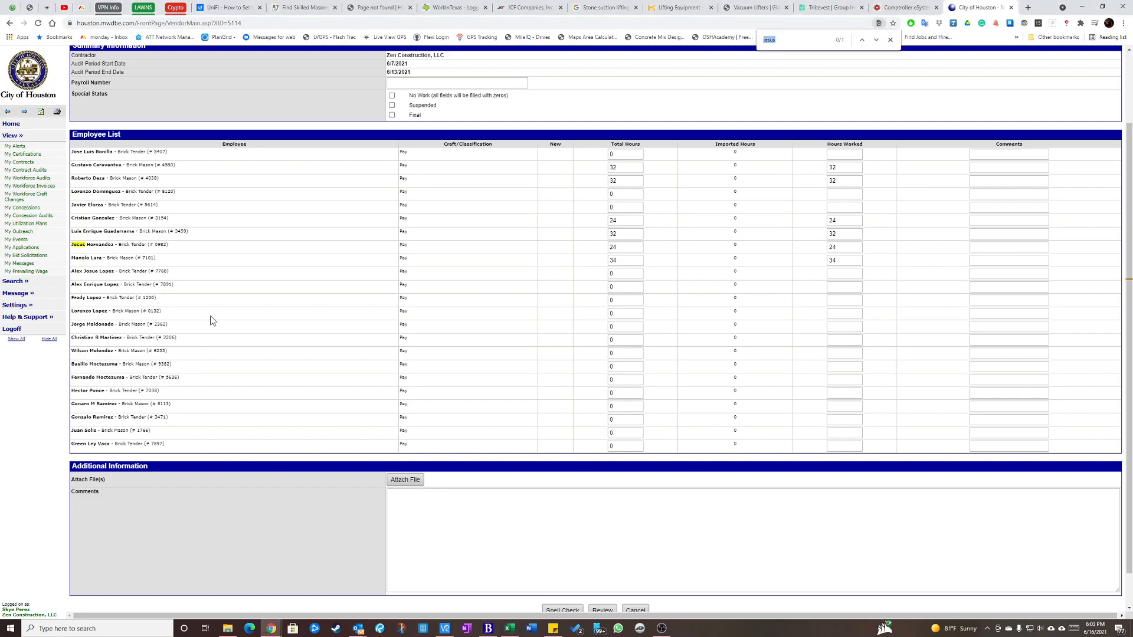
type("raul")
left_click(890, 40)
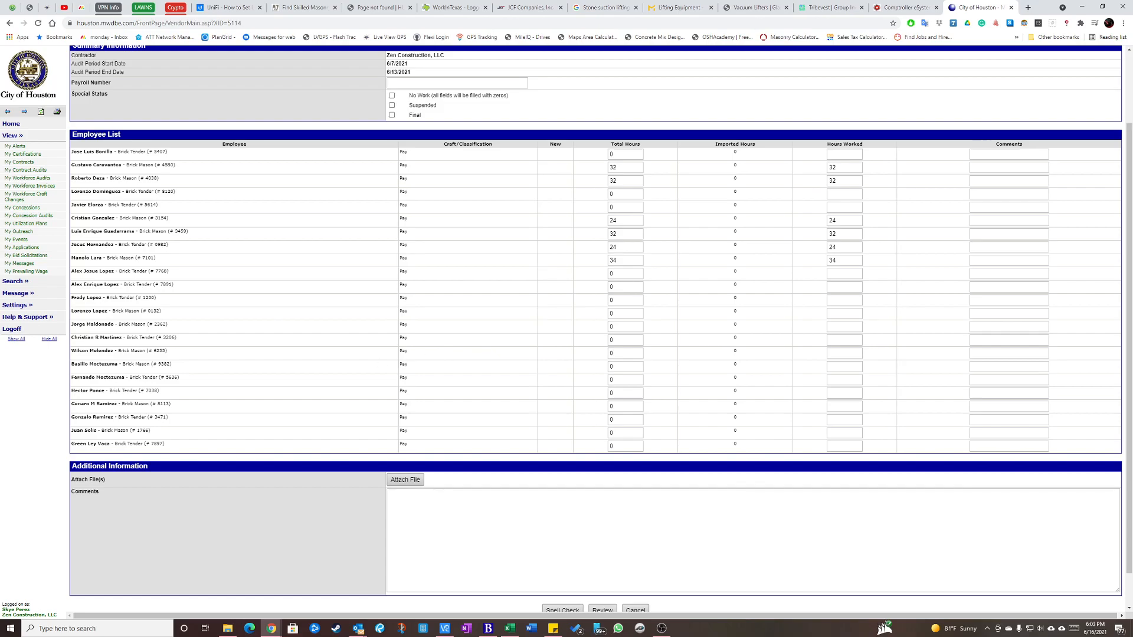
Highlight the last-name and first-name cells A9:B9 in yellow in the spreadsheet, and move the Excel window away to reveal the audit form.
key("alt+Tab")
left_click(131, 296)
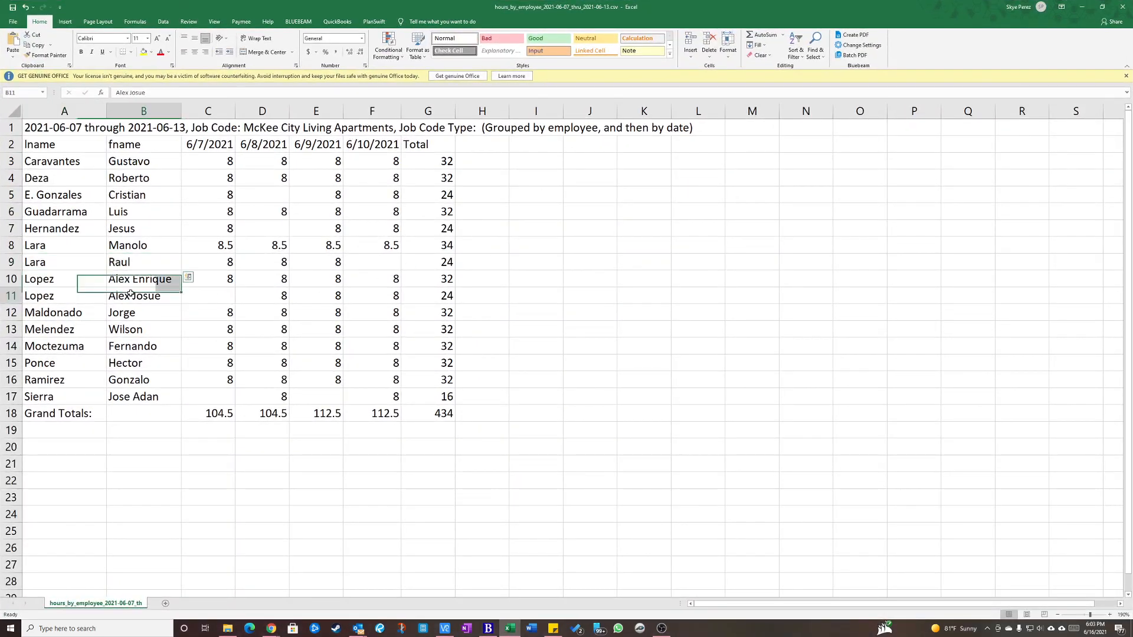
left_click(53, 266)
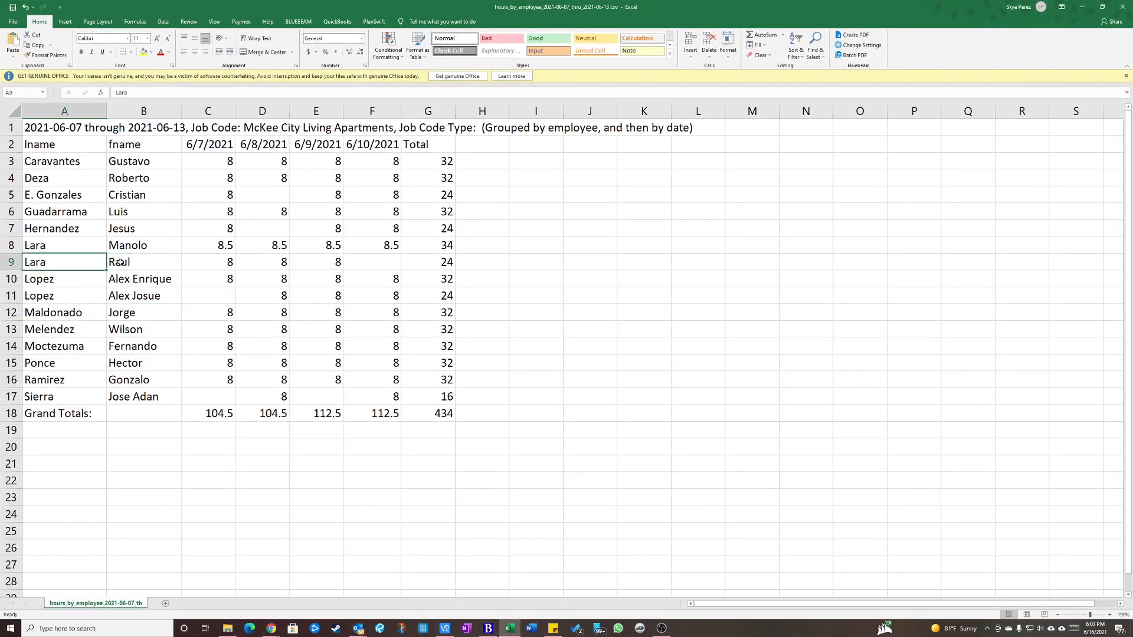
left_click_drag(58, 261, 175, 259)
left_click(144, 52)
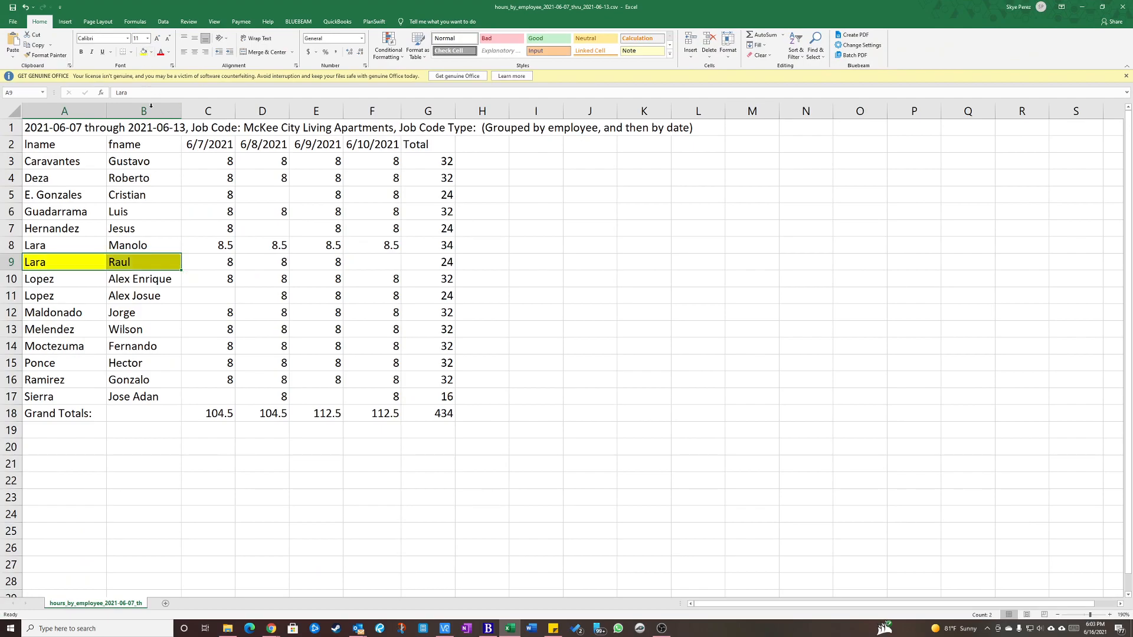
left_click(144, 309)
left_click(53, 280)
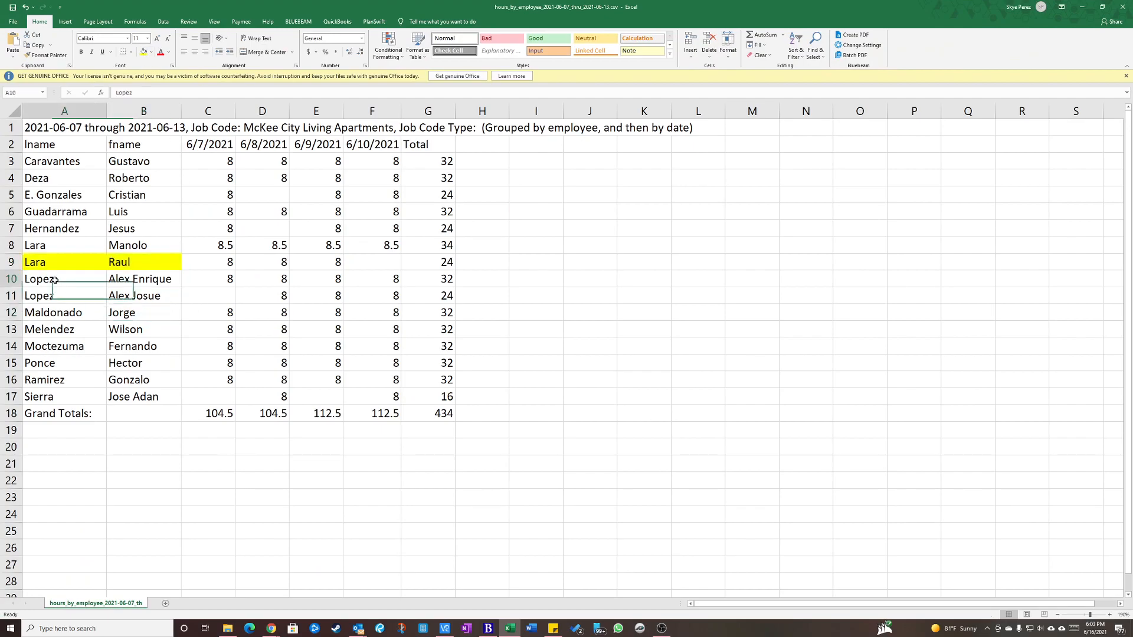
left_click_drag(519, 7, 0, 74)
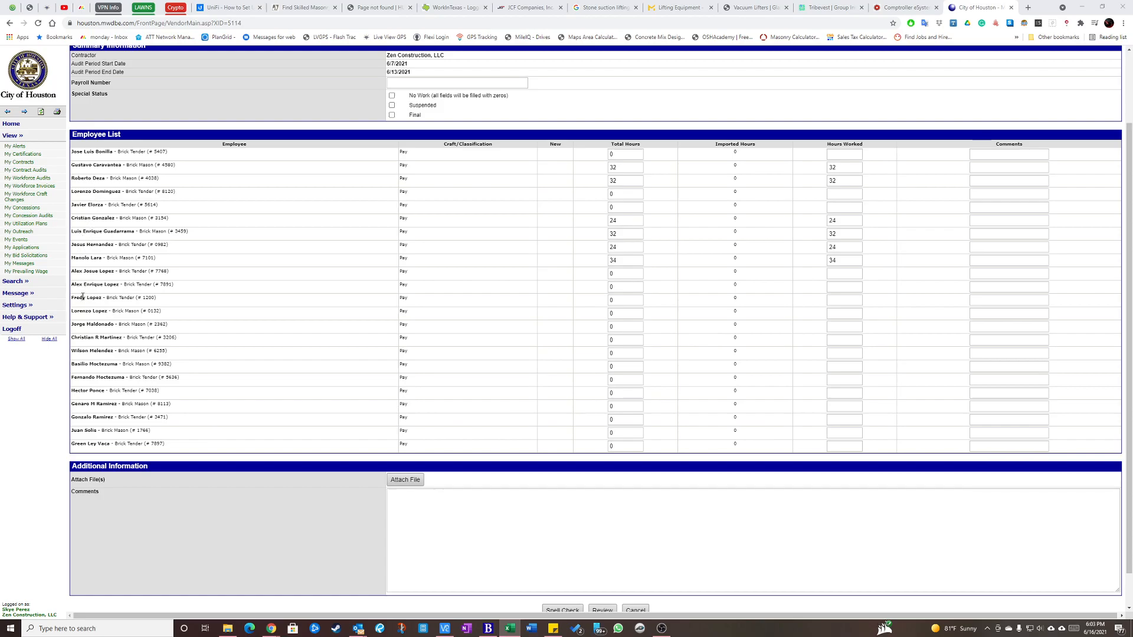
Enter 32 as Total Hours and Hours Worked for the eleventh listed employee, matching spreadsheet row 10.
left_click_drag(618, 287, 597, 287)
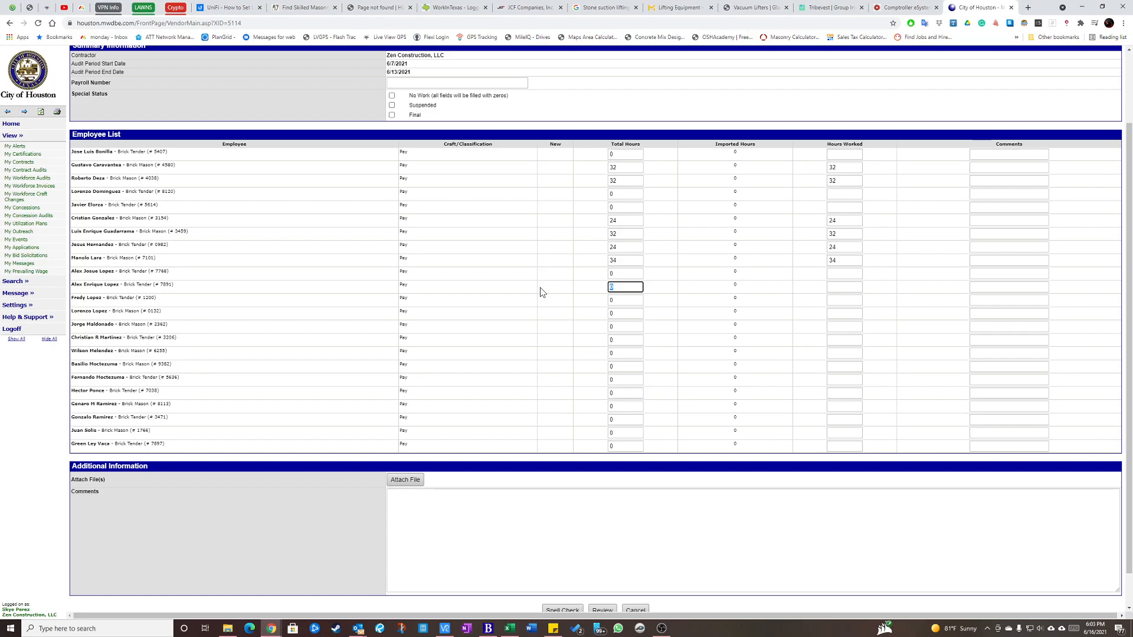
type("32")
key("Tab")
key("Tab")
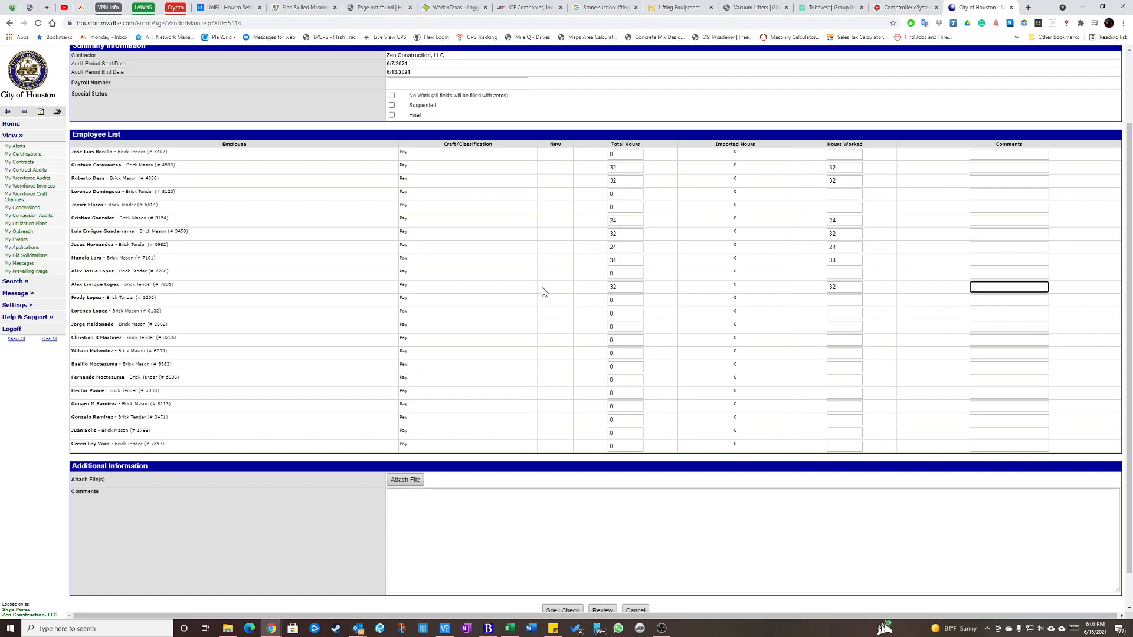
Look up spreadsheet row 11 and enter 24 as Total Hours and Hours Worked for the matching tenth listed employee.
key("alt+Tab")
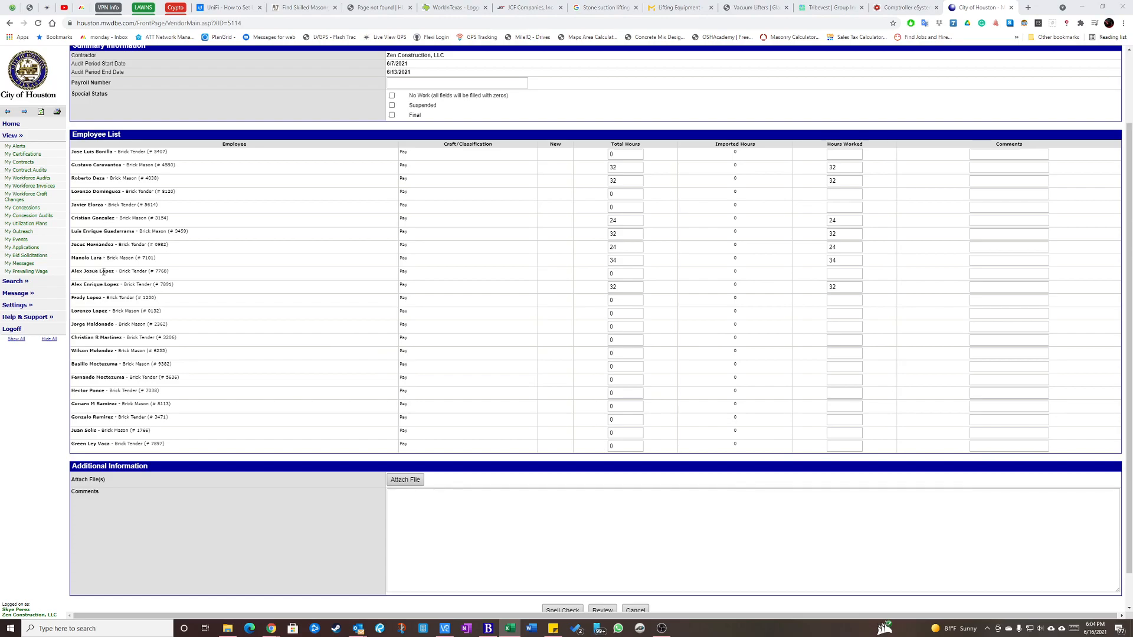
left_click(624, 275)
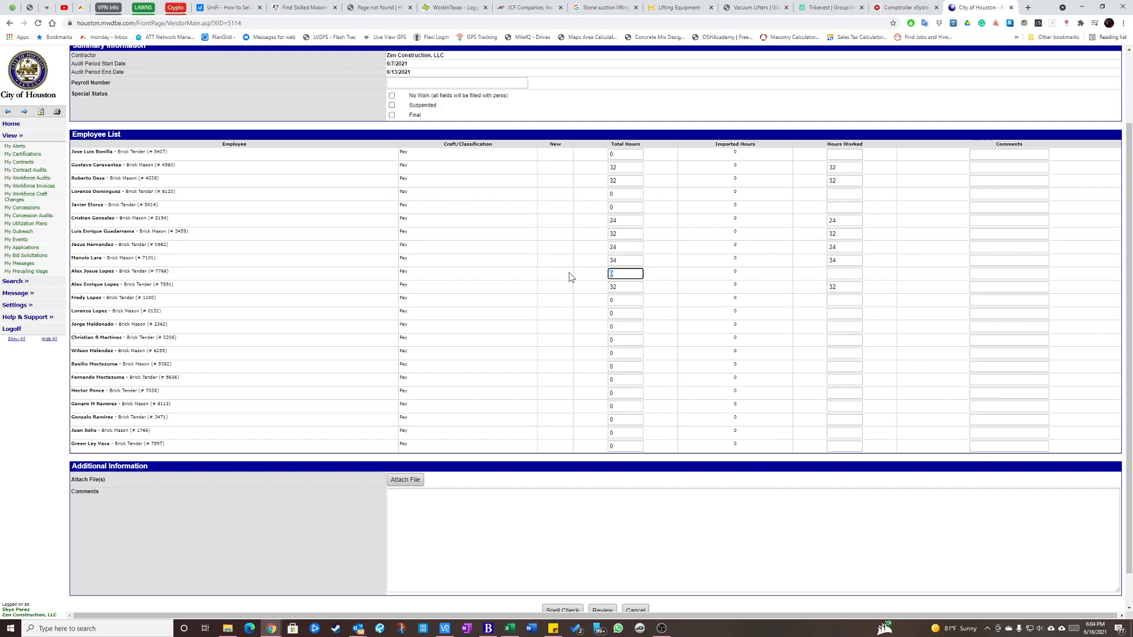
type("24")
key("Tab")
type("24")
key("Tab")
Look up spreadsheet row 12 and enter 32 as Total Hours and Hours Worked for the matching fourteenth listed employee.
key("alt+Tab")
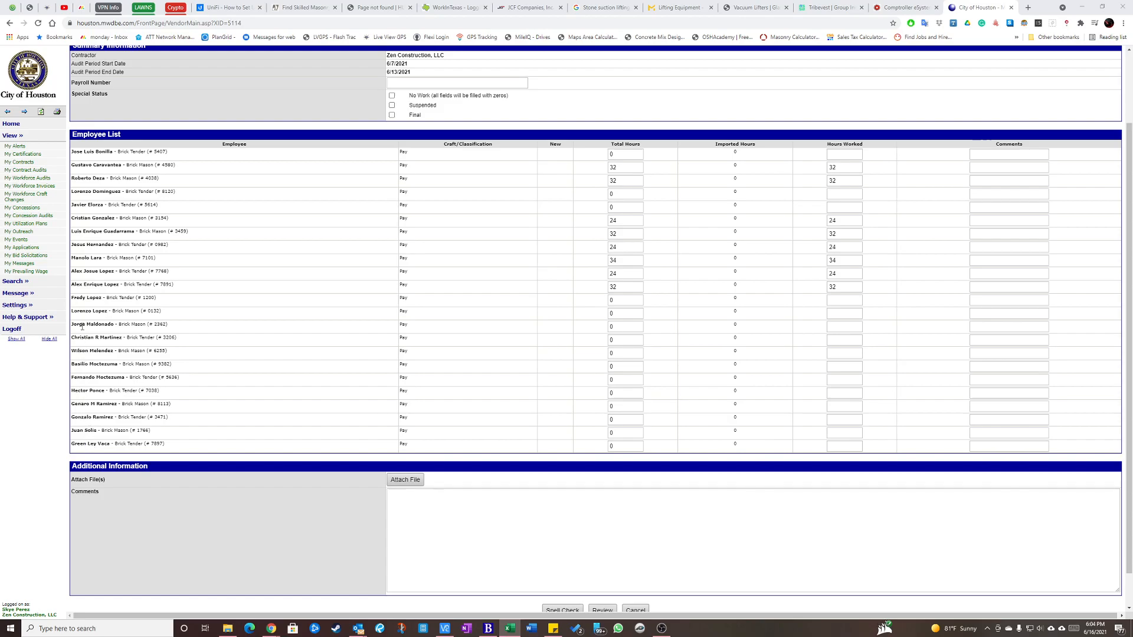
left_click(617, 328)
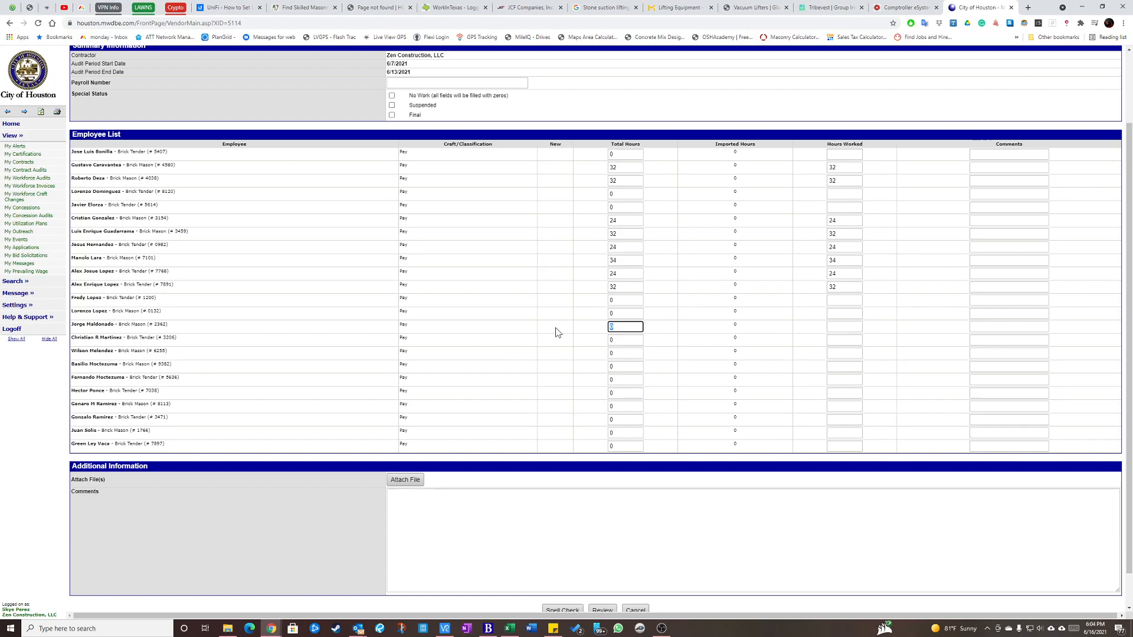
type("32")
key("Tab")
type("32")
key("Tab")
key("Tab")
Look up spreadsheet row 13 and enter 32 as Total Hours and Hours Worked for the matching sixteenth listed employee.
key("alt+Tab")
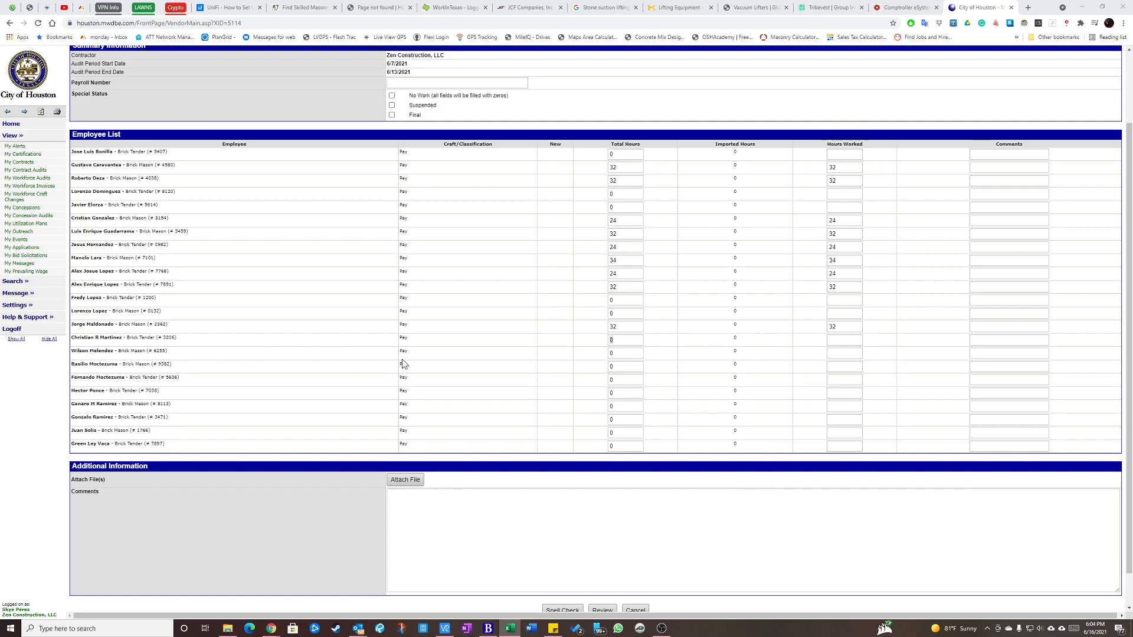
key("Tab")
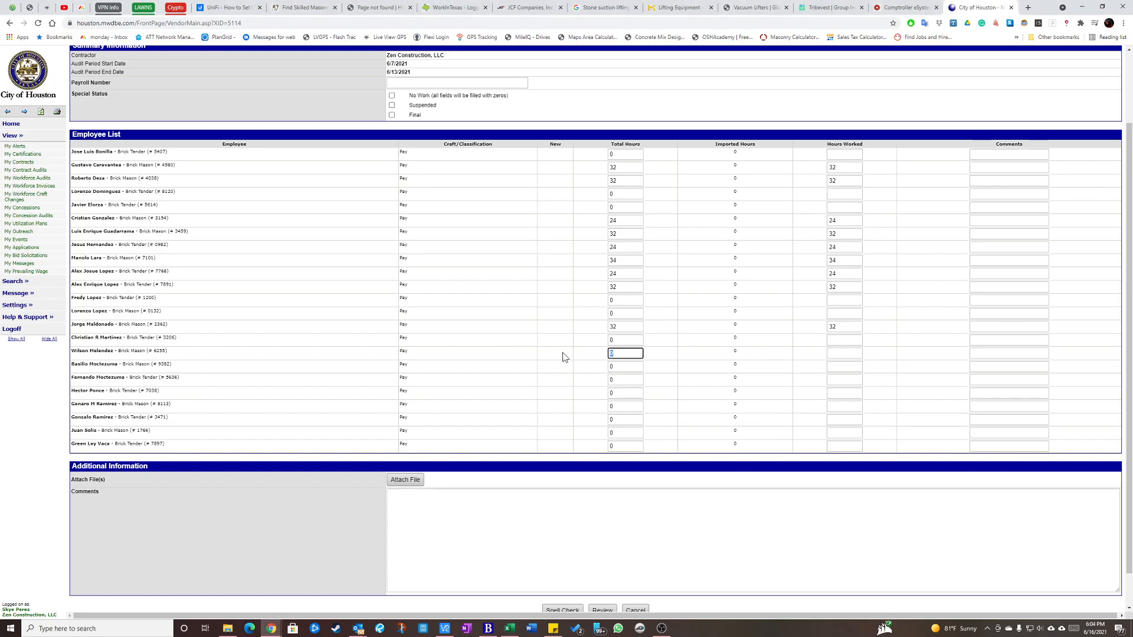
type("32")
key("Tab")
type("32")
Look up spreadsheet row 14 and enter 32 as Total Hours and Hours Worked for the matching eighteenth listed employee.
key("alt+Tab")
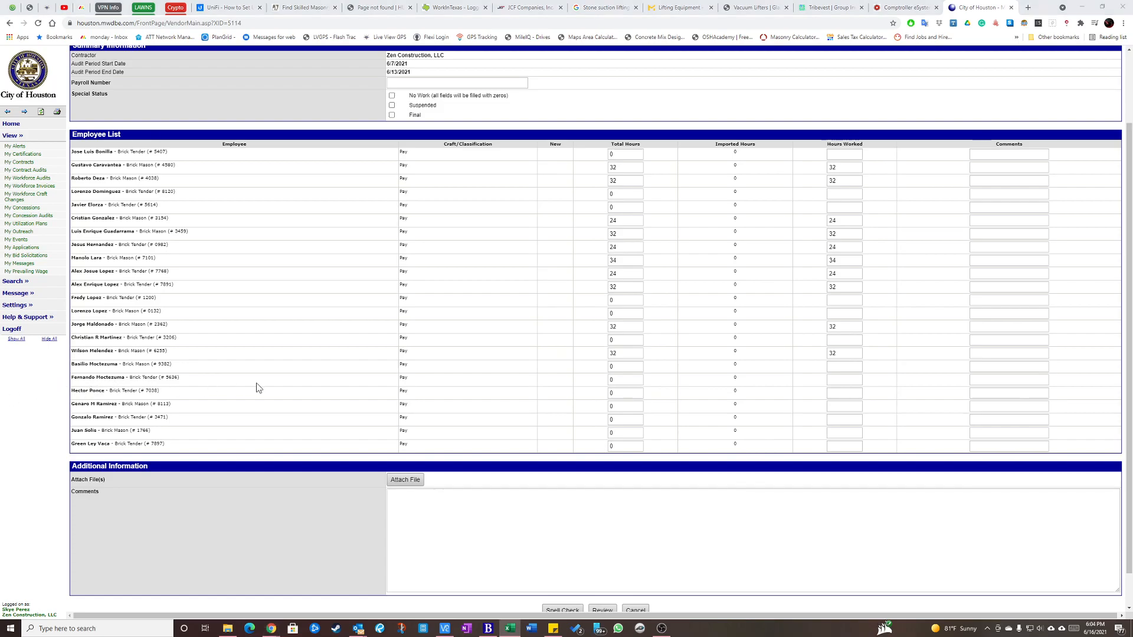
left_click(613, 380)
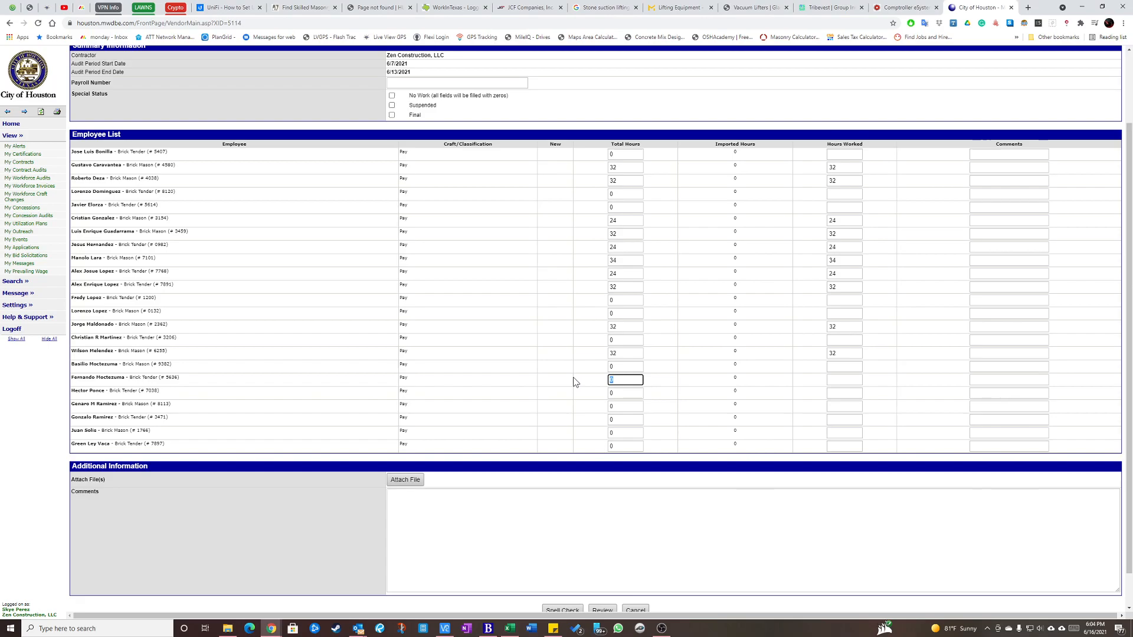
type("32")
key("Tab")
type("32")
Look up spreadsheet row 15 and enter 32 as Total Hours and Hours Worked for the matching nineteenth listed employee.
key("alt+Tab")
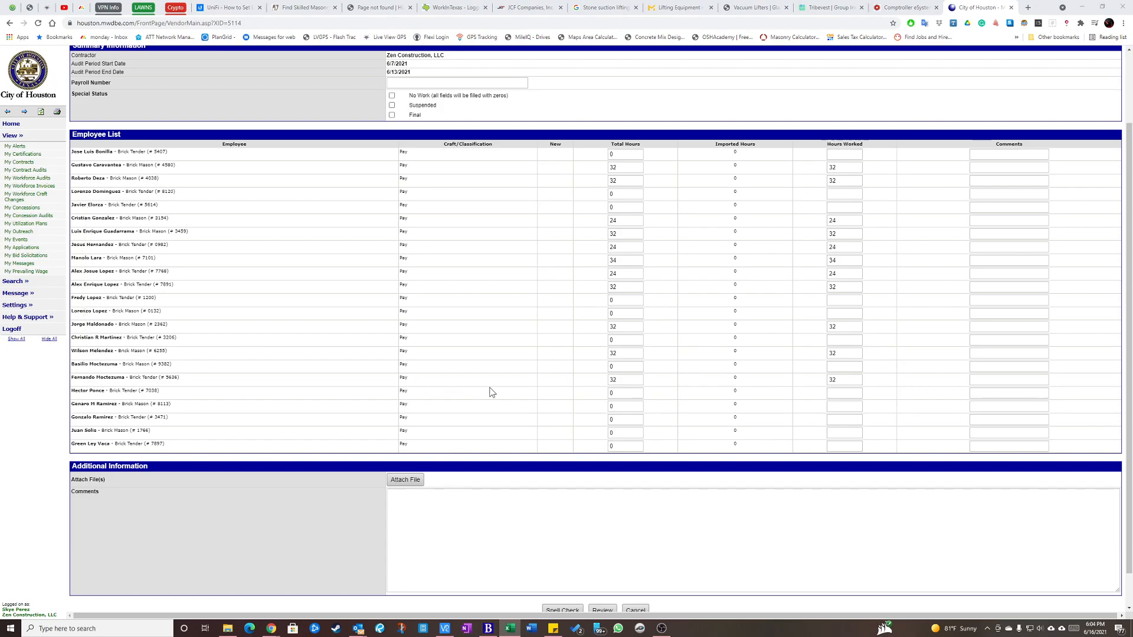
left_click(619, 391)
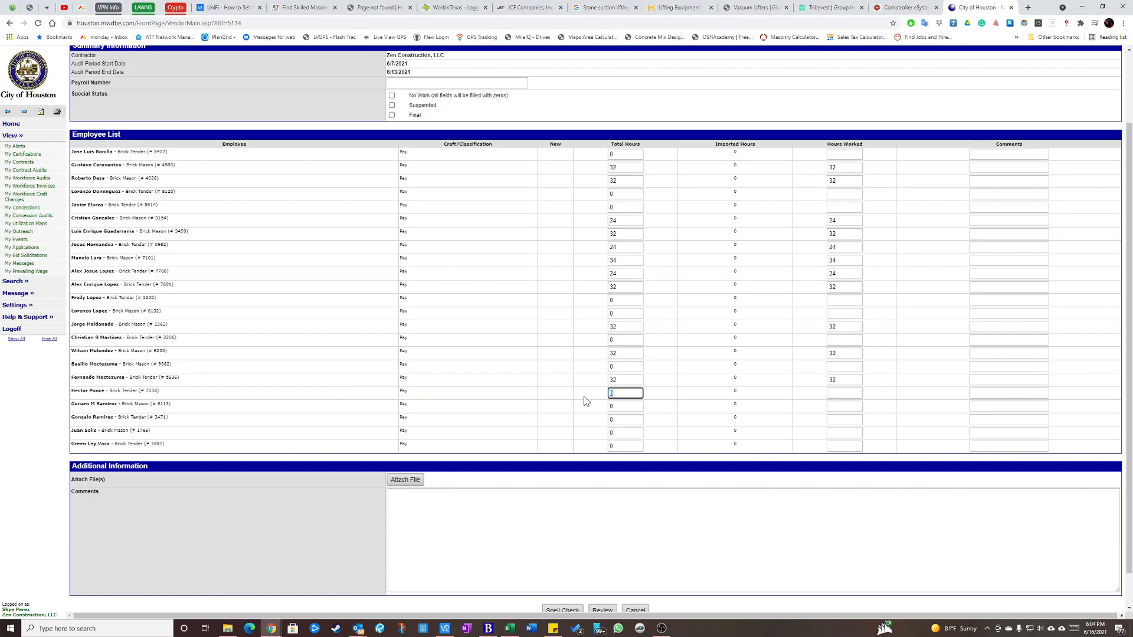
type("32")
key("Tab")
key("Tab")
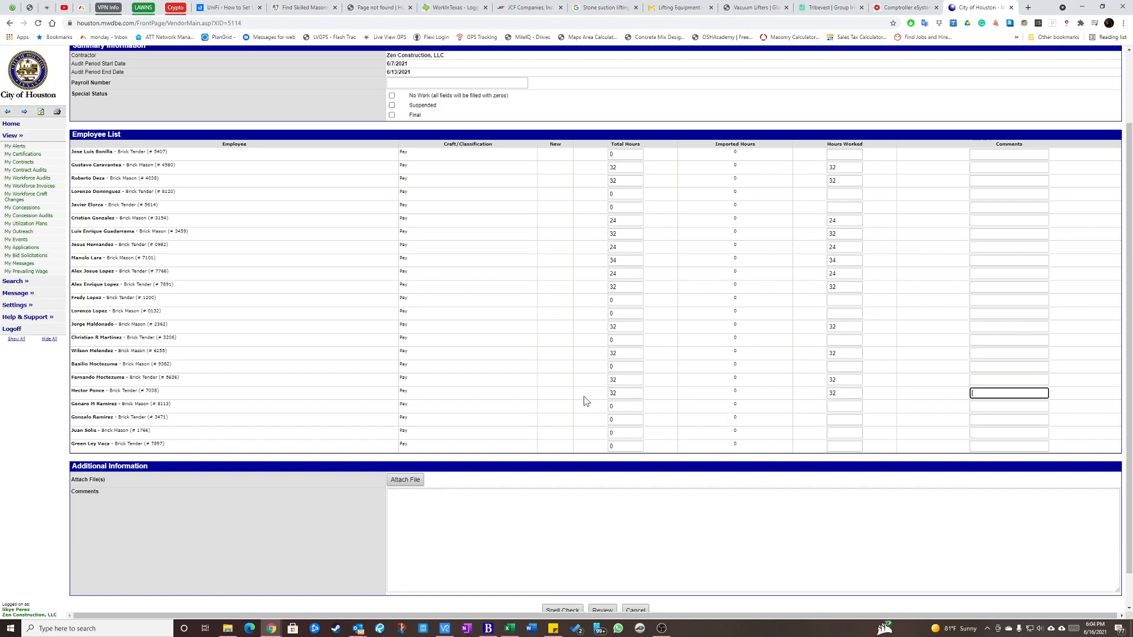
Look up spreadsheet row 16 and enter 32 as Total Hours and Hours Worked for the matching twenty-first listed employee.
key("alt+Tab")
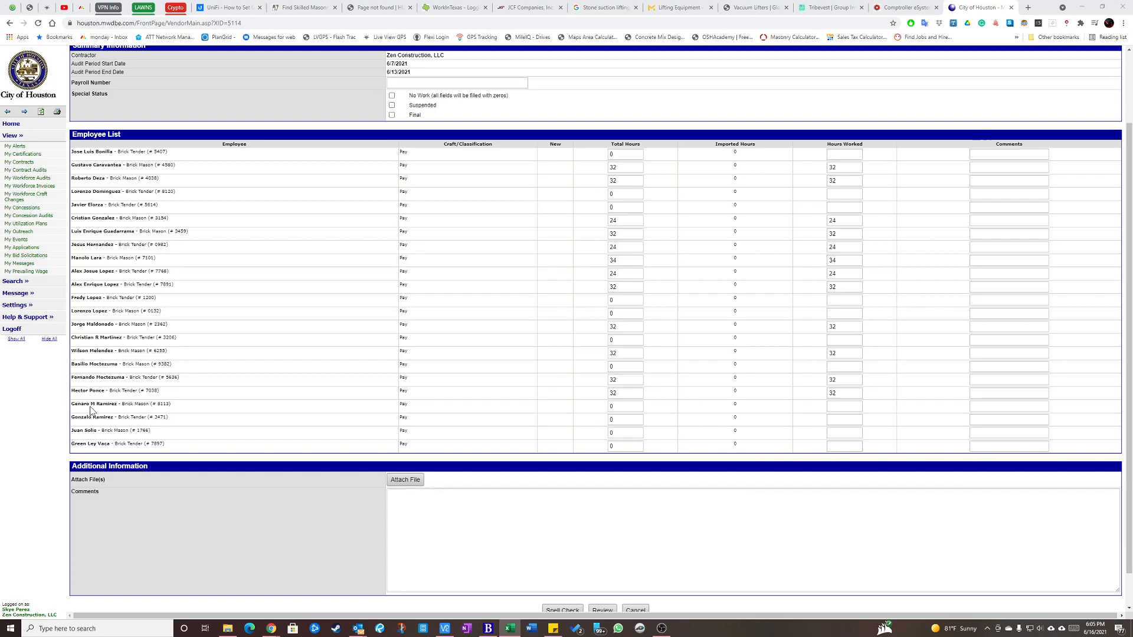
left_click_drag(79, 405, 109, 403)
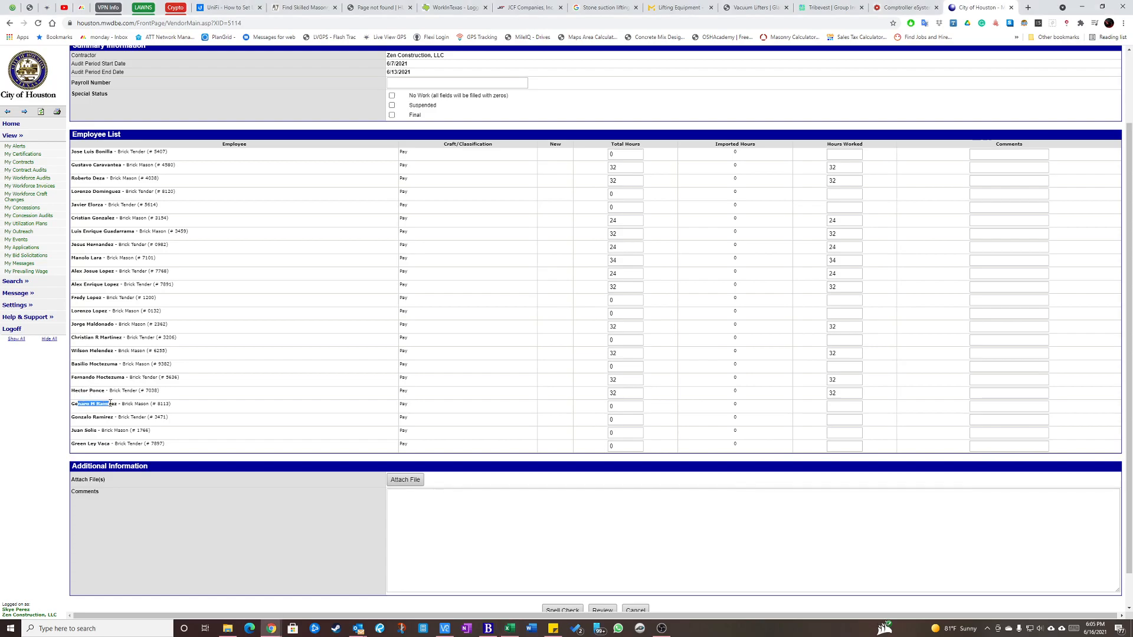
left_click(82, 410)
left_click(617, 420)
double_click(618, 420)
type("32")
key("Tab")
type("32")
key("Tab")
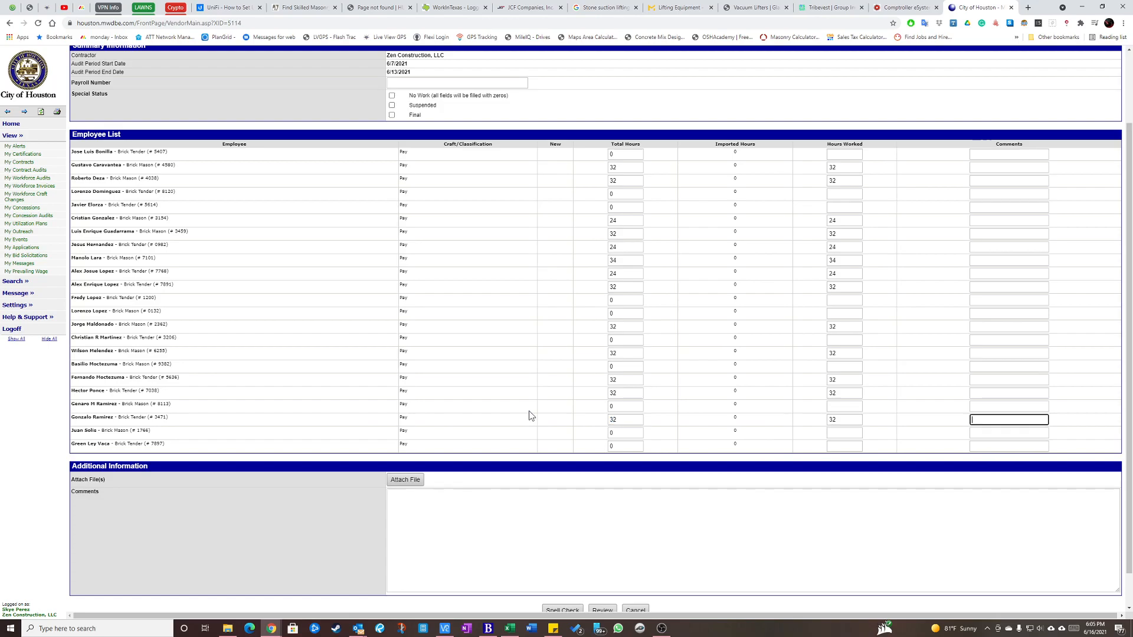
Look up spreadsheet row 17 and search the audit page for that employee's first name.
key("alt+Tab")
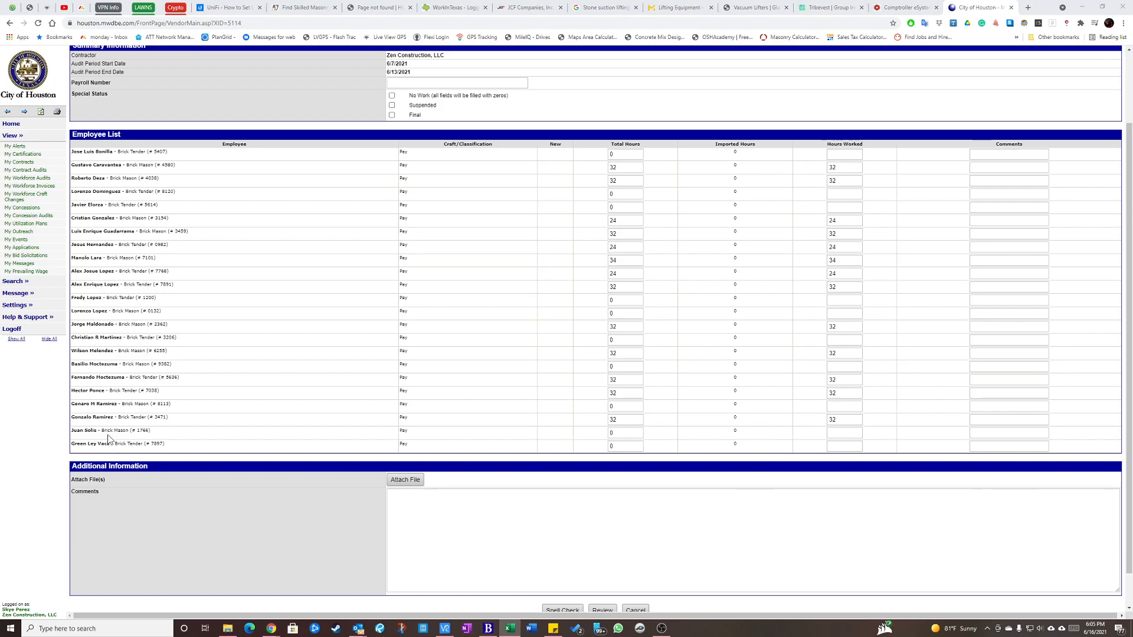
left_click(241, 314)
key("ctrl+f")
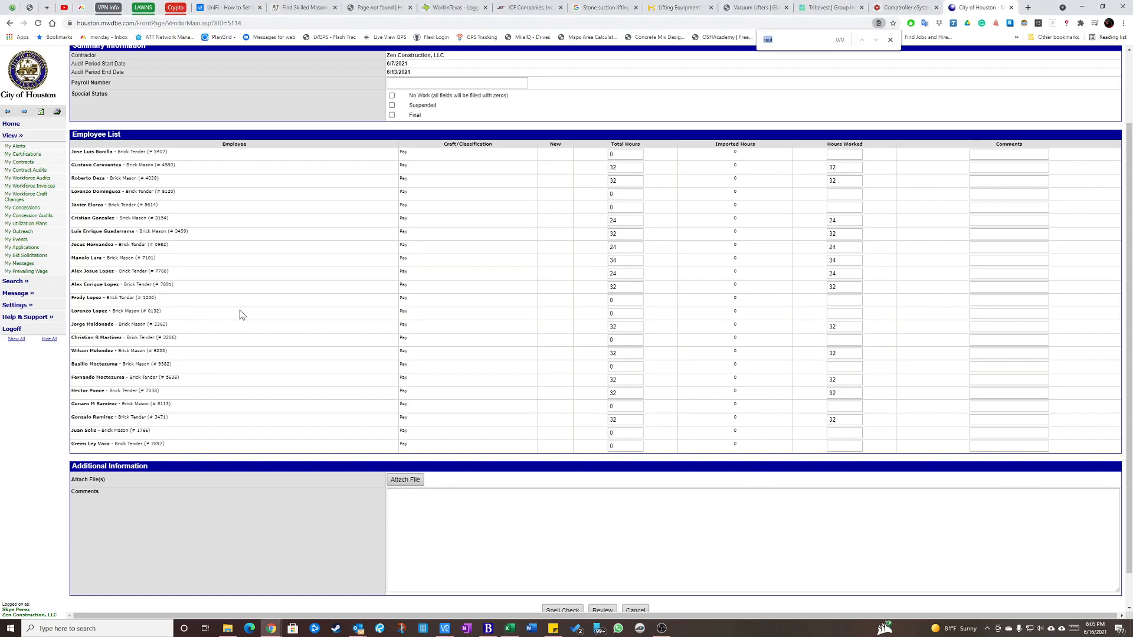
type("jose")
Highlight the last-name and first-name cells A17:B17 in yellow in the Excel spreadsheet.
key("alt+Tab")
left_click_drag(44, 397, 142, 397)
left_click(144, 52)
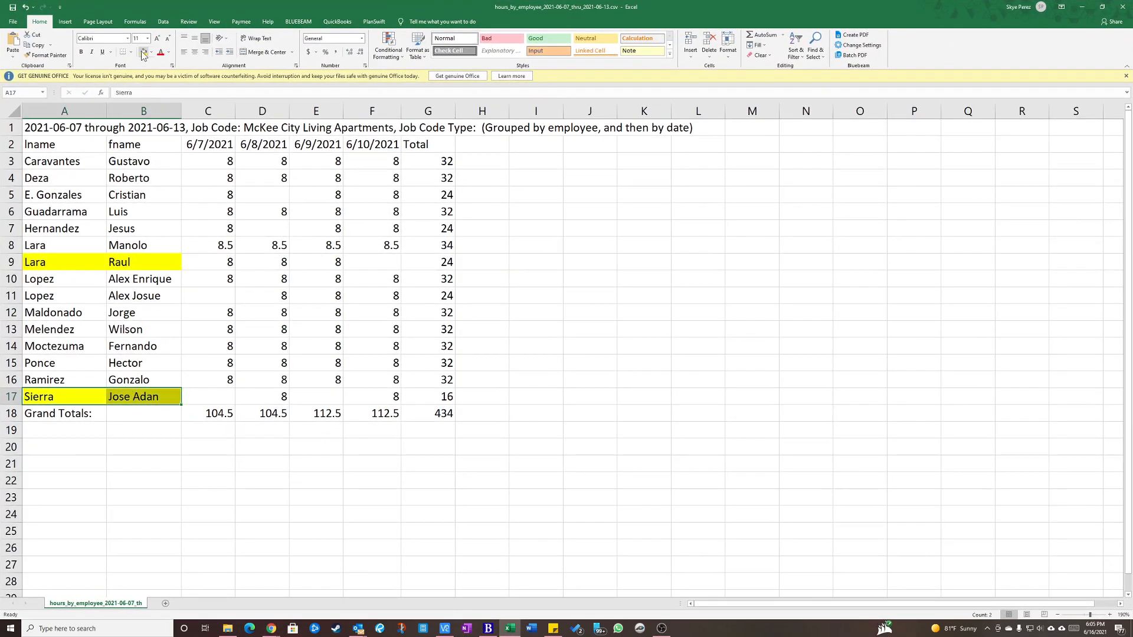
left_click(533, 245)
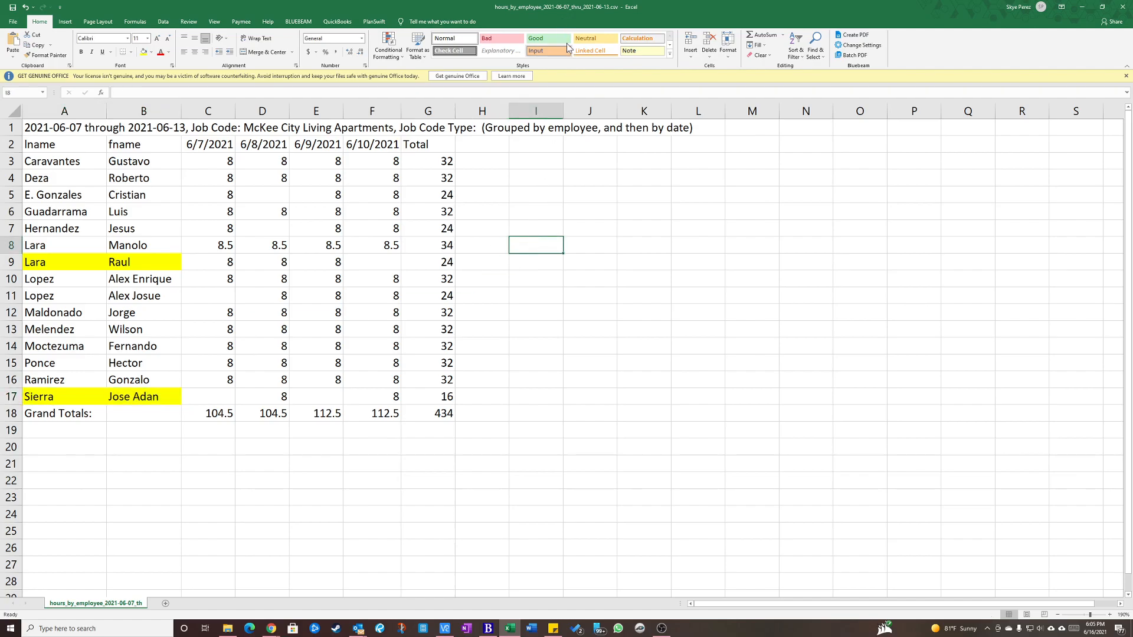
Return to the audit form, review the entered hours and their total, and save the audit to certify later, closing the page search.
key("alt+Tab")
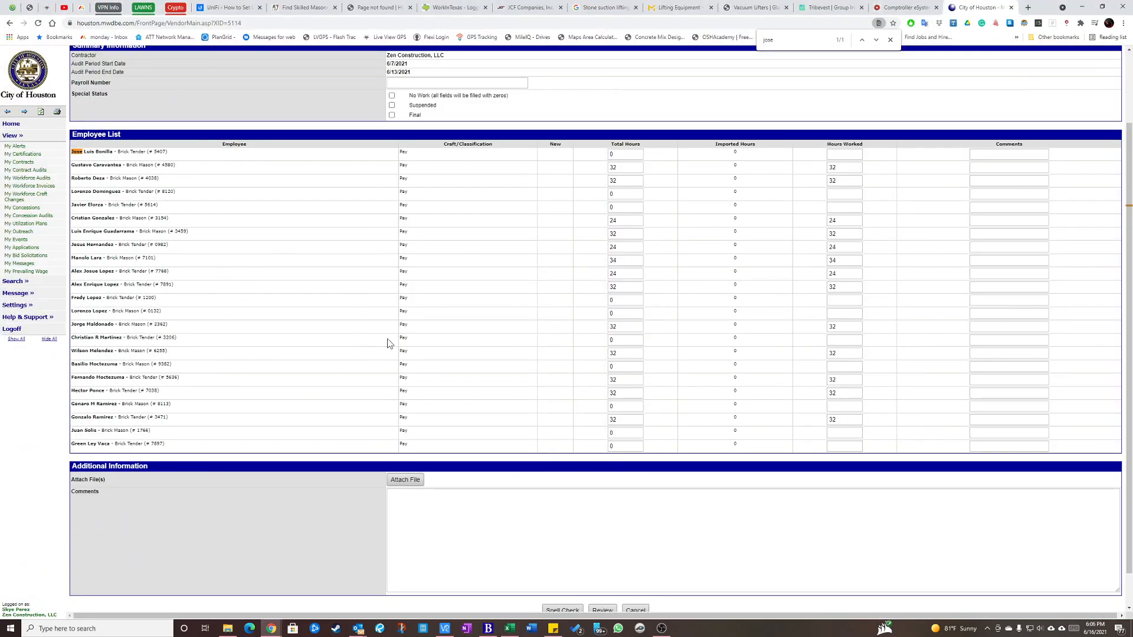
scroll(388, 343, "up", 2)
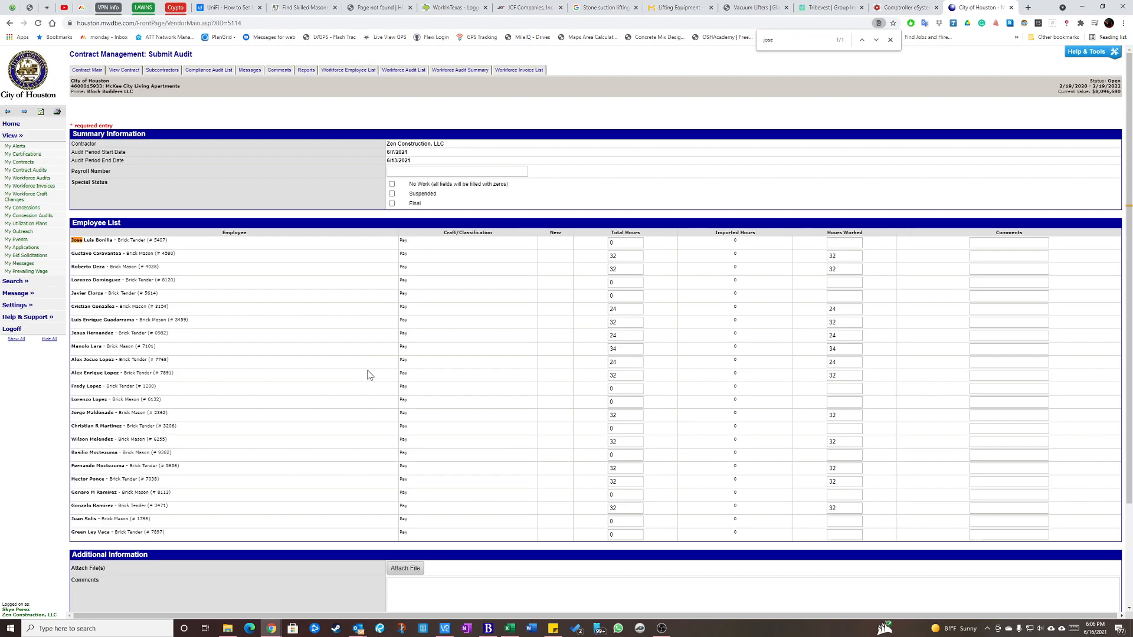
scroll(369, 354, "down", 2)
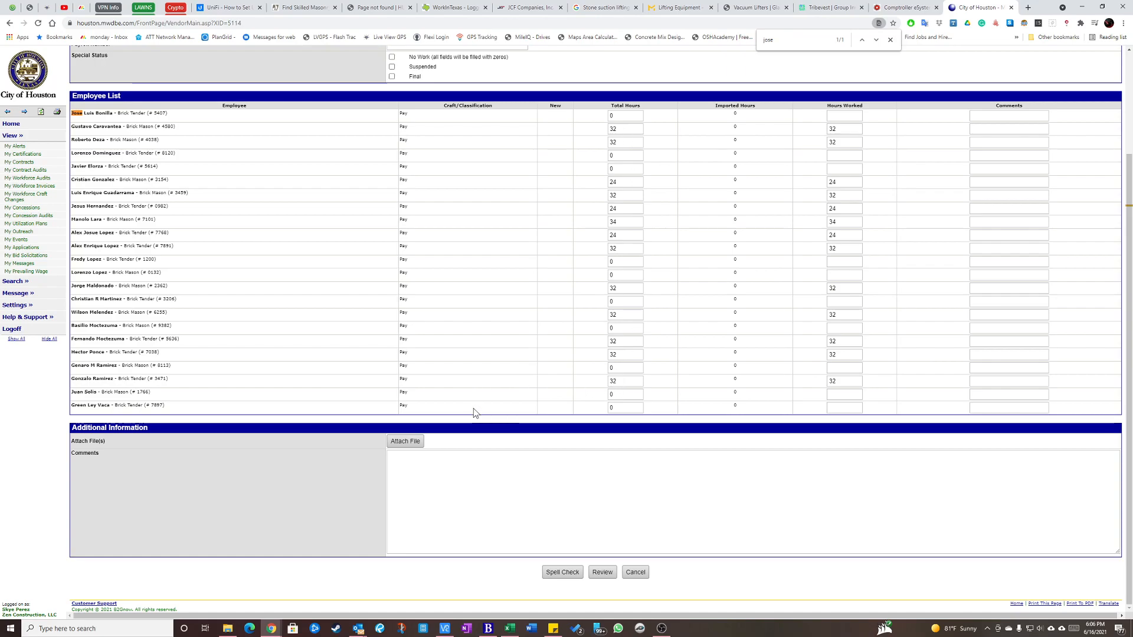
left_click(603, 573)
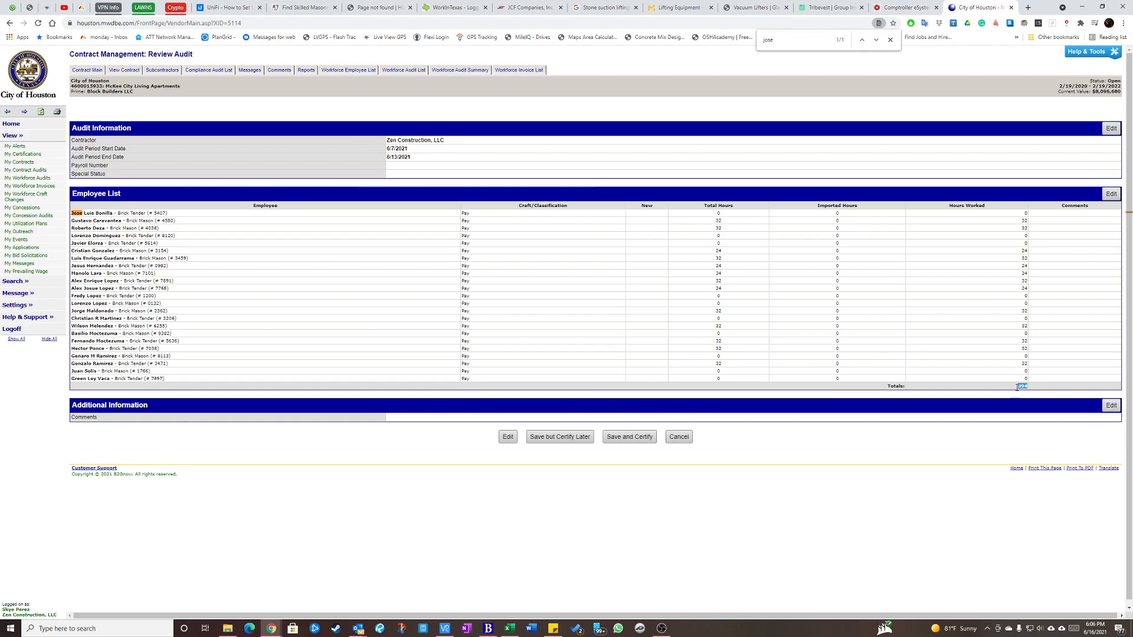
left_click_drag(997, 389, 1039, 393)
left_click(560, 437)
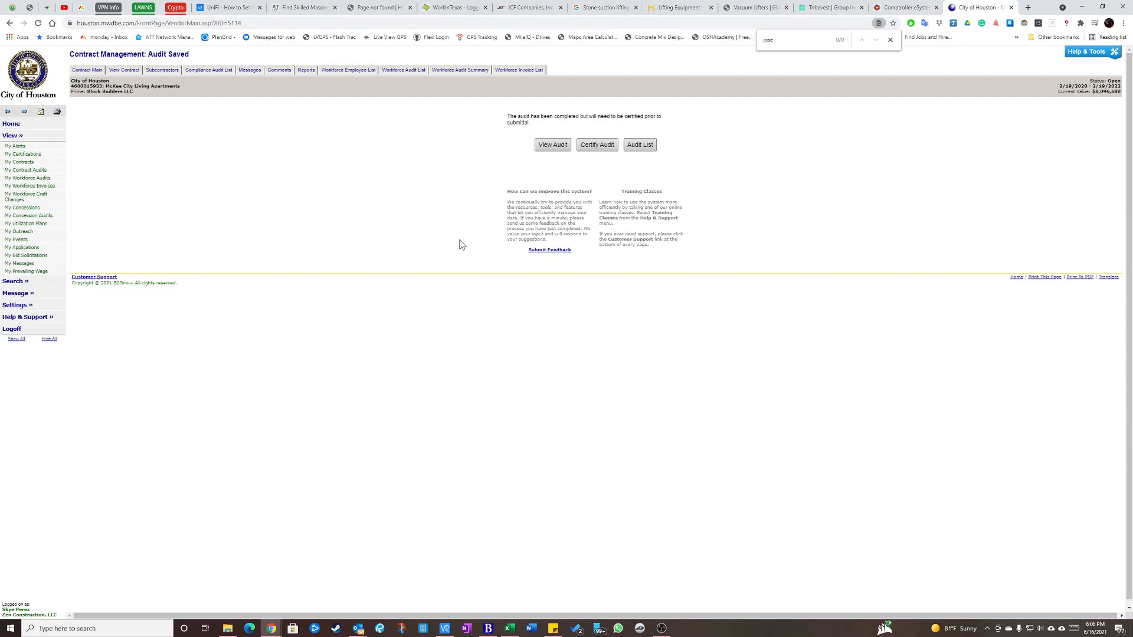
left_click(891, 39)
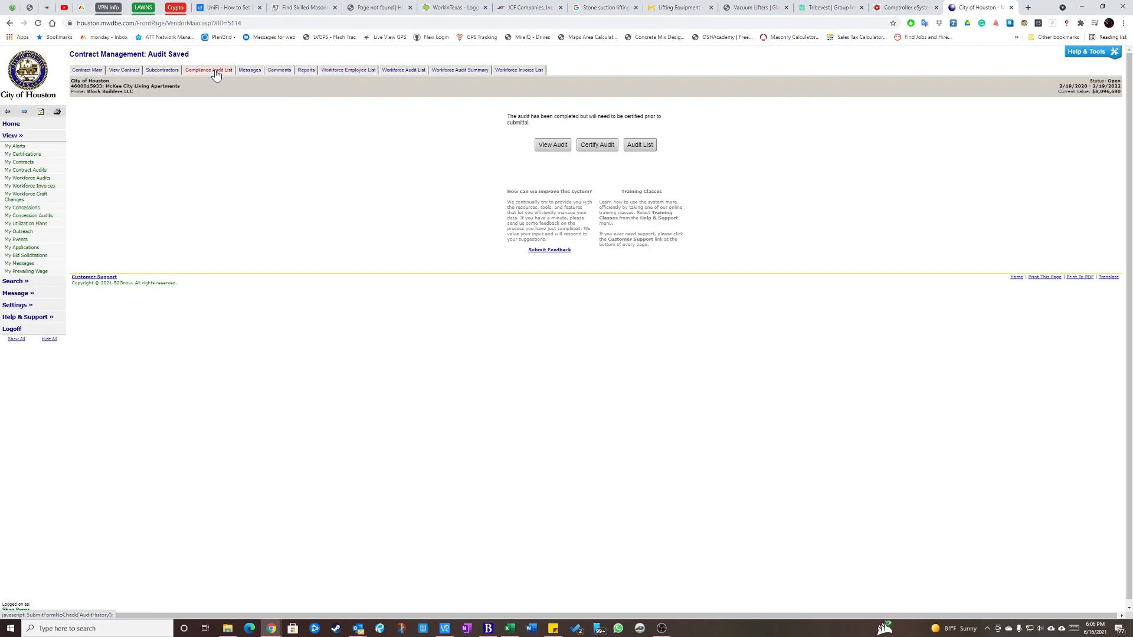
Open employee management from the contract's Workforce Employee List and start a new employee record.
left_click(348, 71)
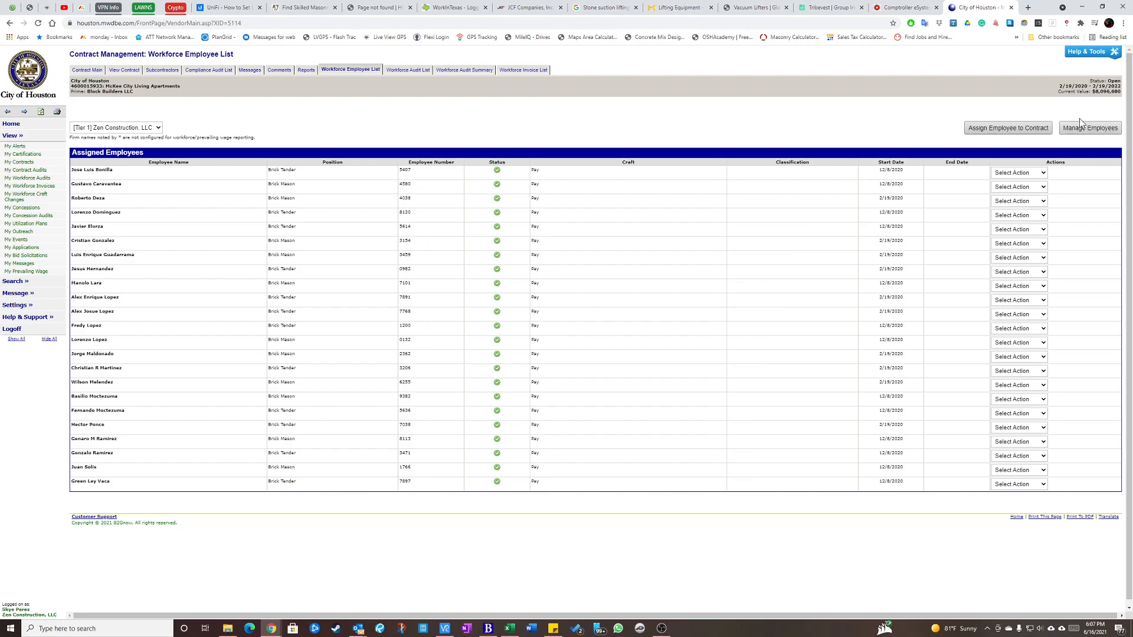
left_click(1092, 128)
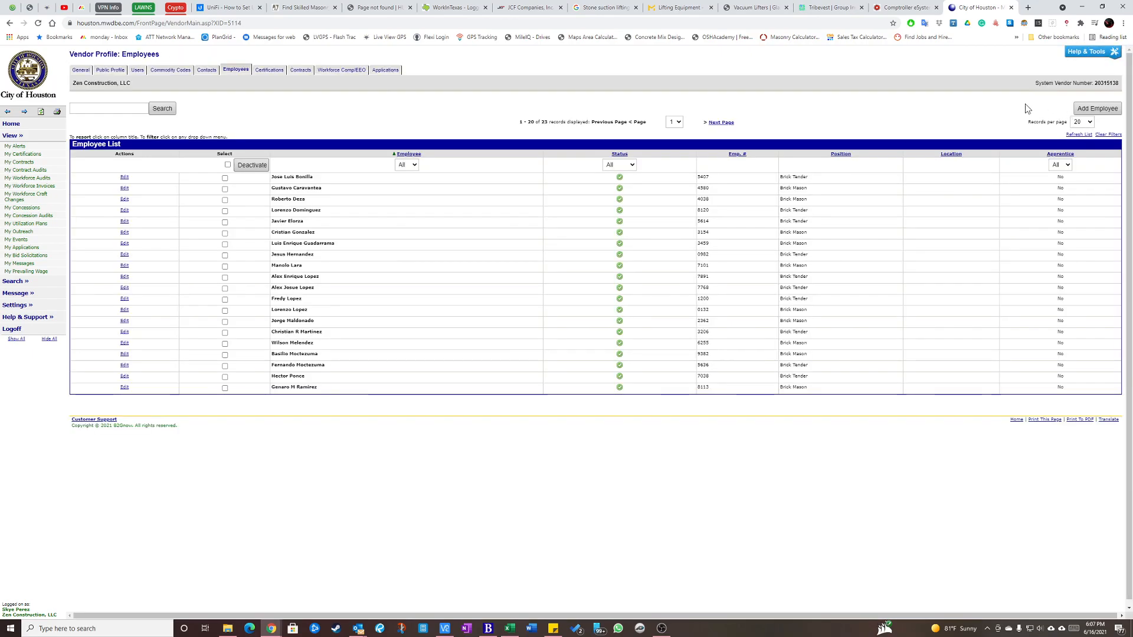
left_click(1095, 110)
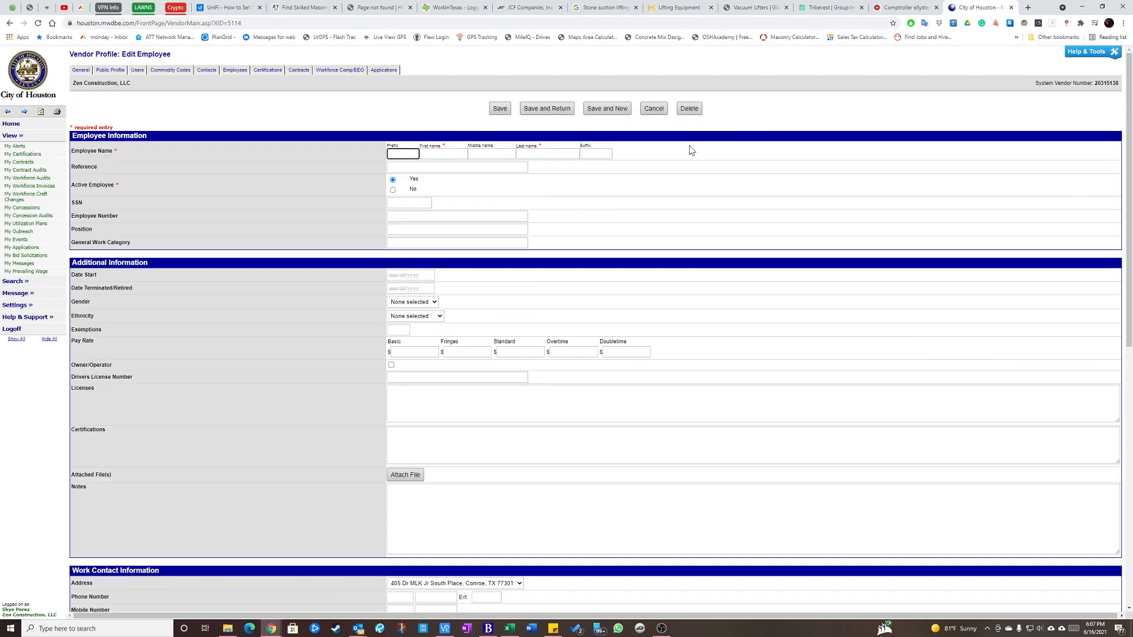
Switch to QuickBooks, close the open vendor and customer centers, and reopen the Vendor Center.
left_click(445, 628)
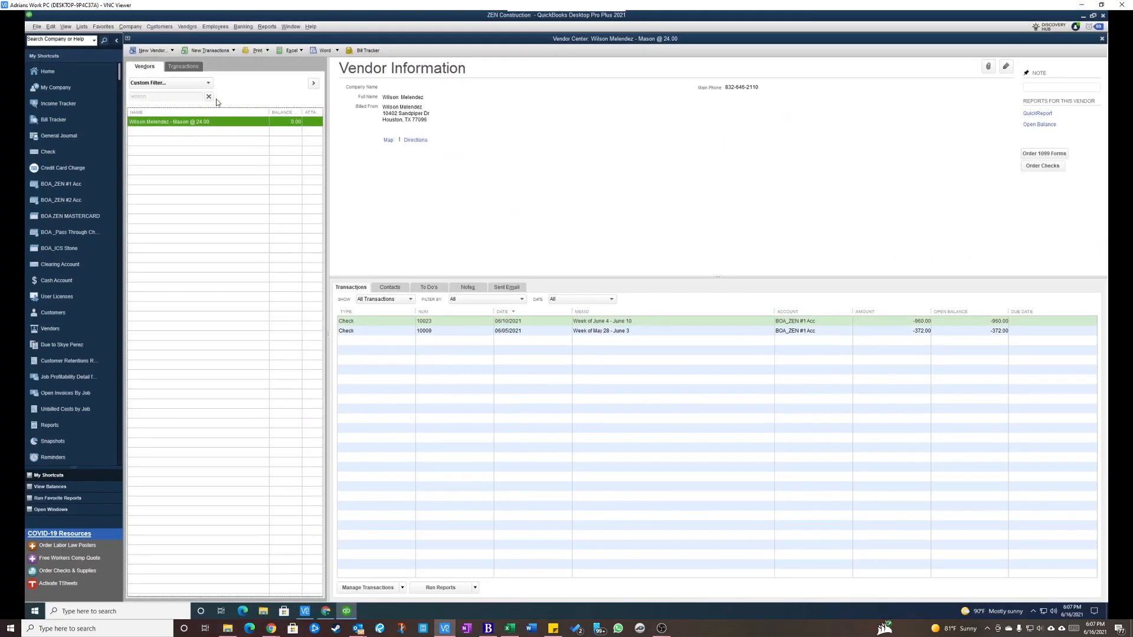
left_click(209, 96)
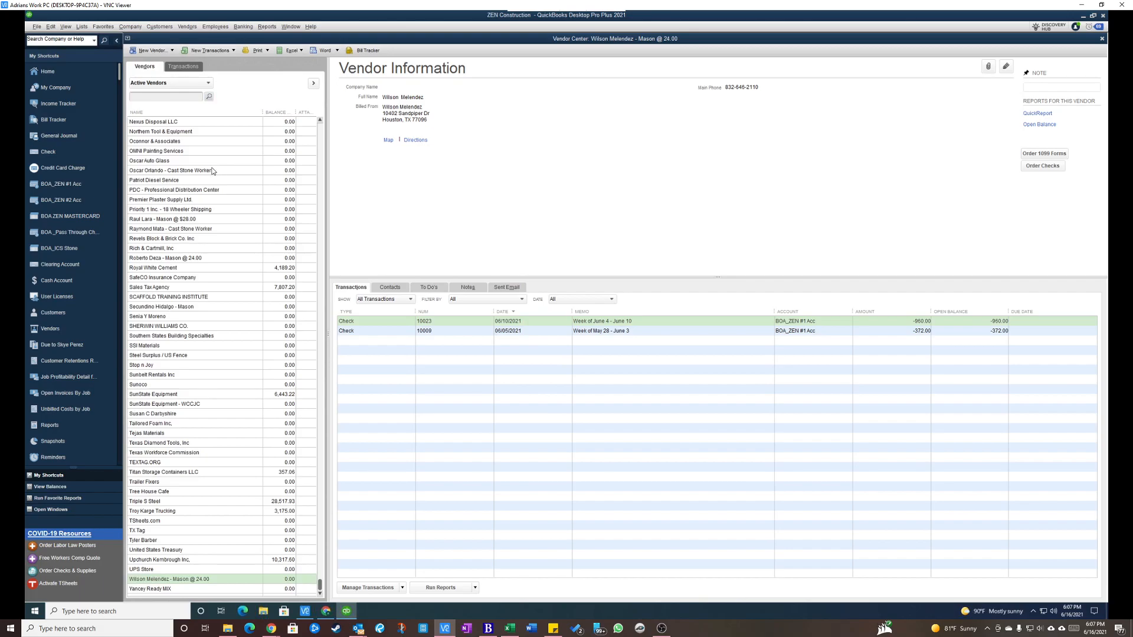
left_click(176, 97)
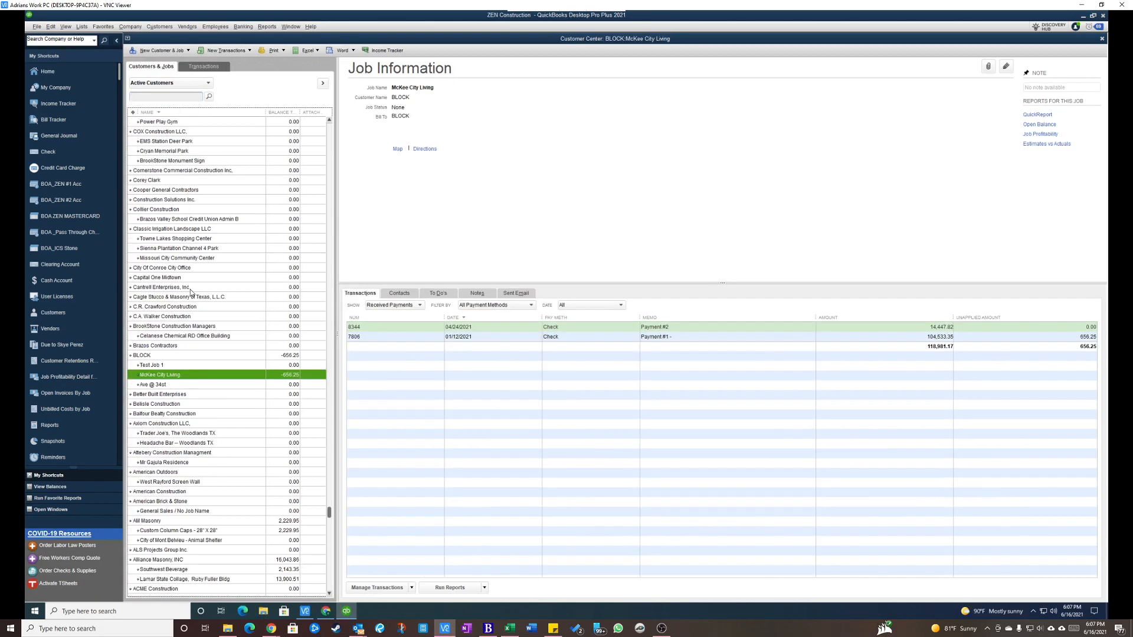
key("Escape")
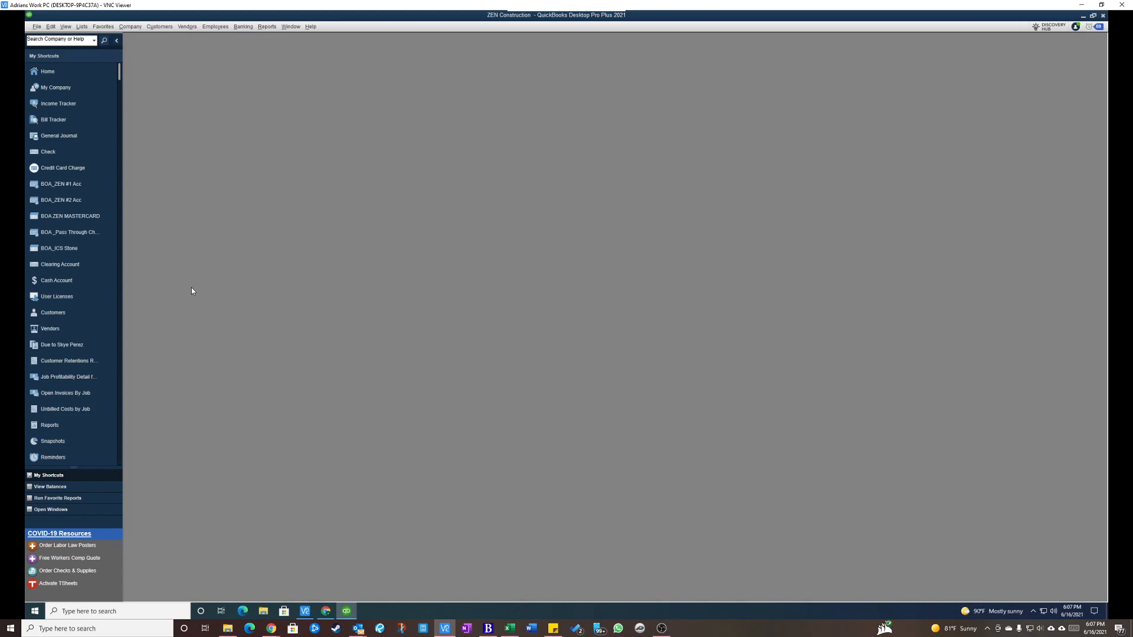
left_click(43, 70)
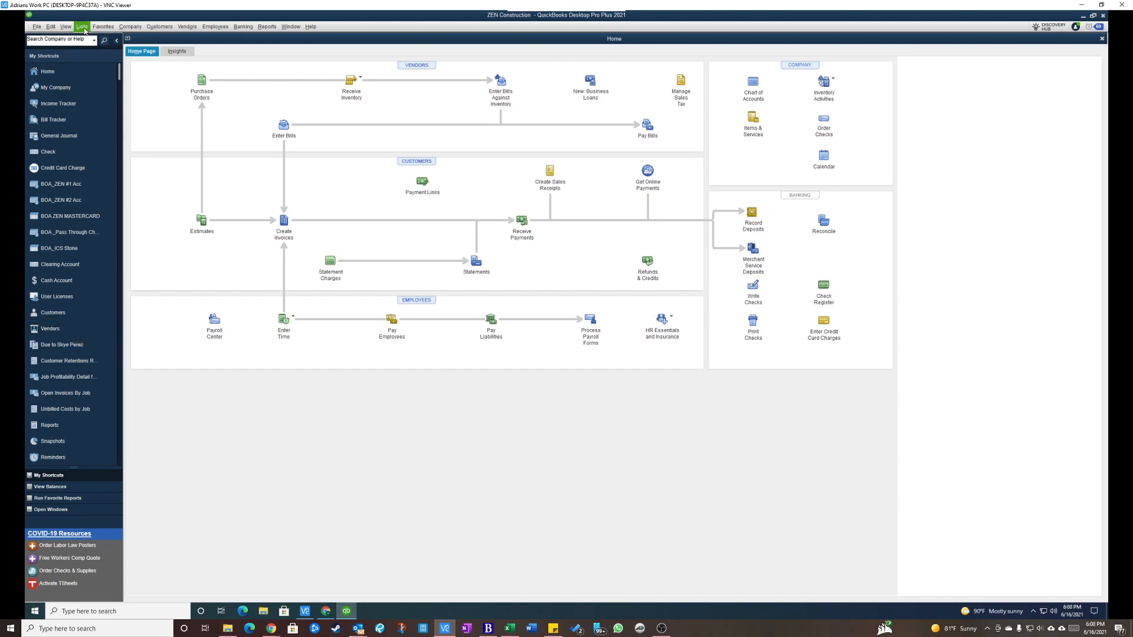
left_click(189, 28)
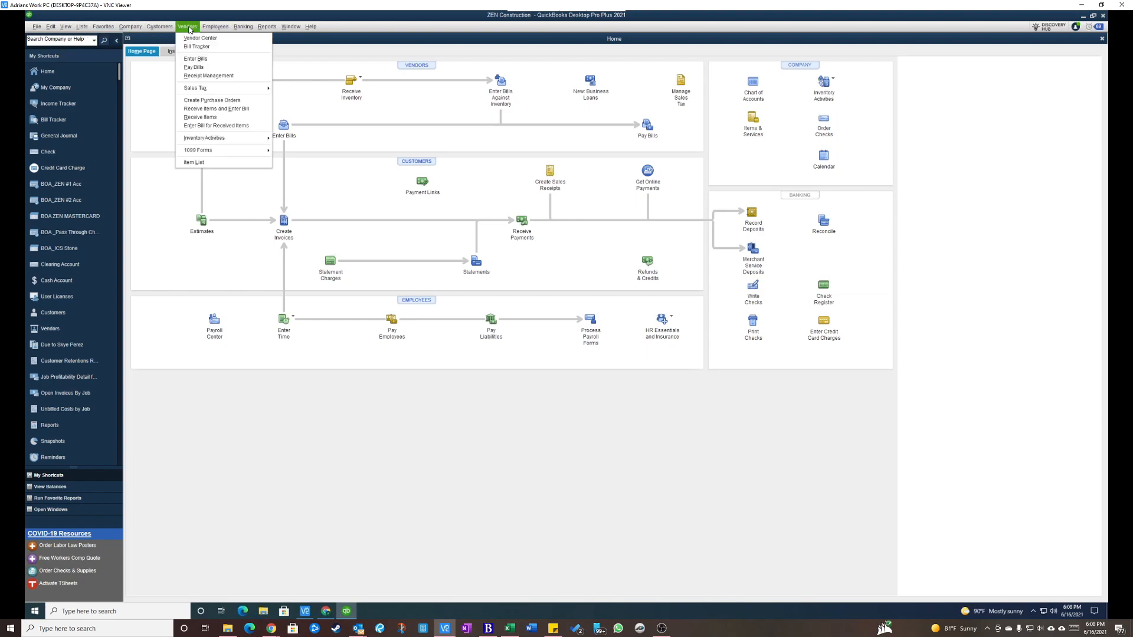
left_click(203, 39)
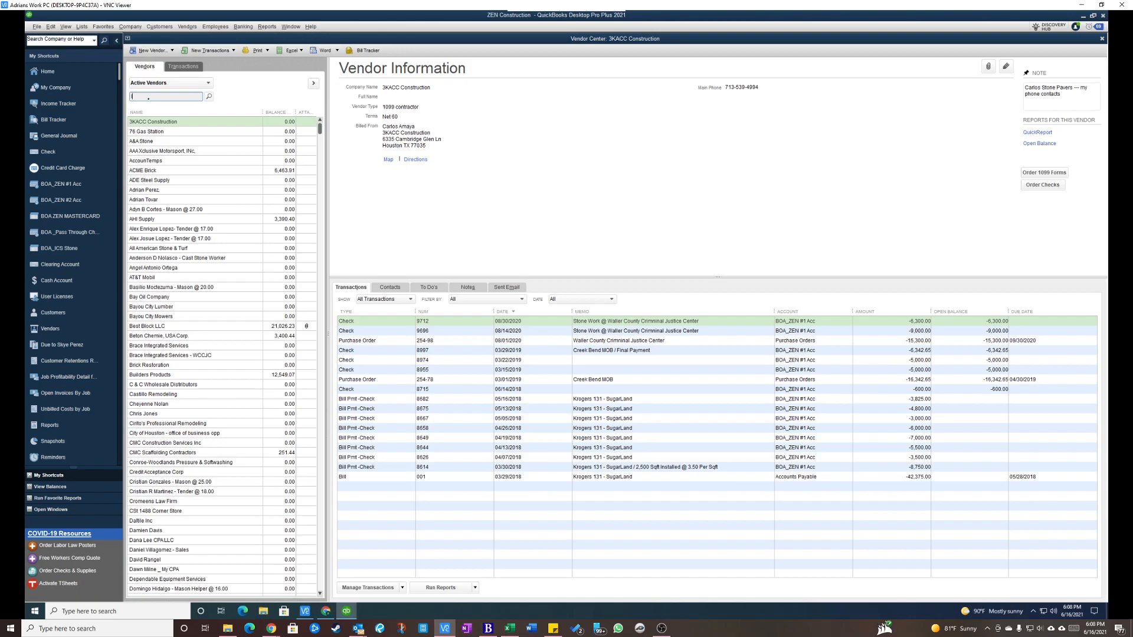
Search the vendors by the employee's last name and open the record of the mason paid $28.00 for editing.
type("ra")
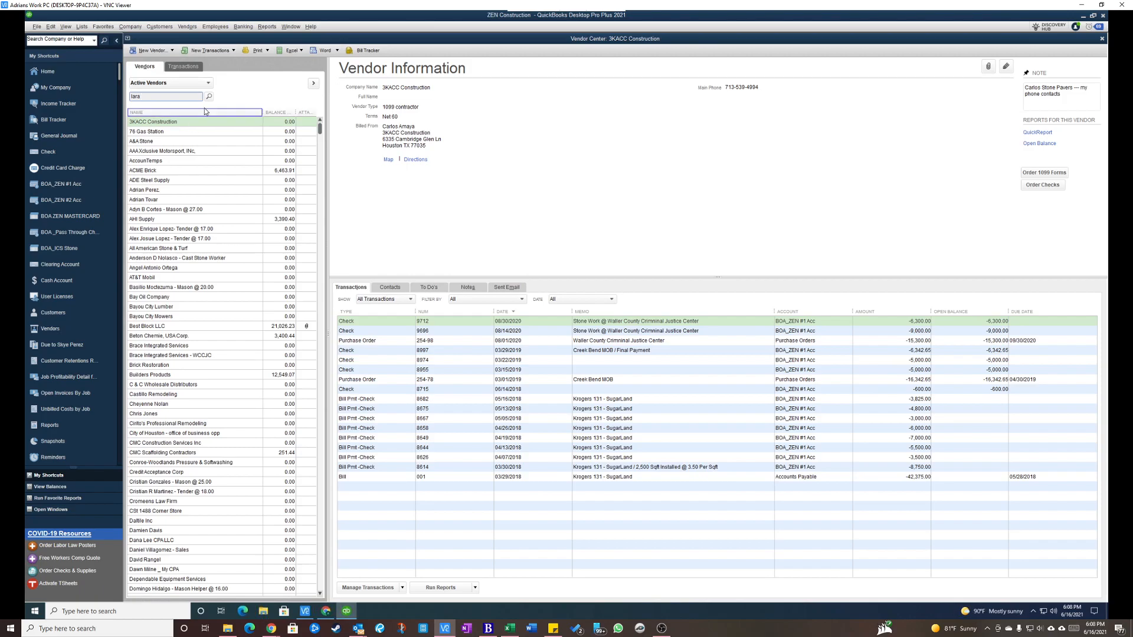
key("Return")
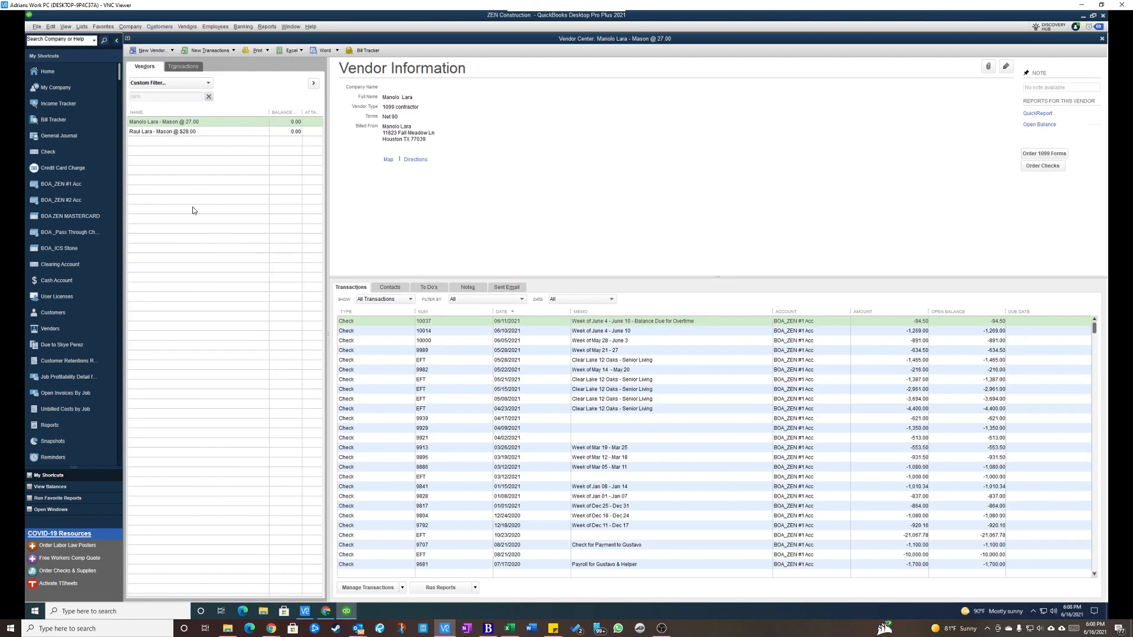
left_click(175, 131)
left_click(168, 120)
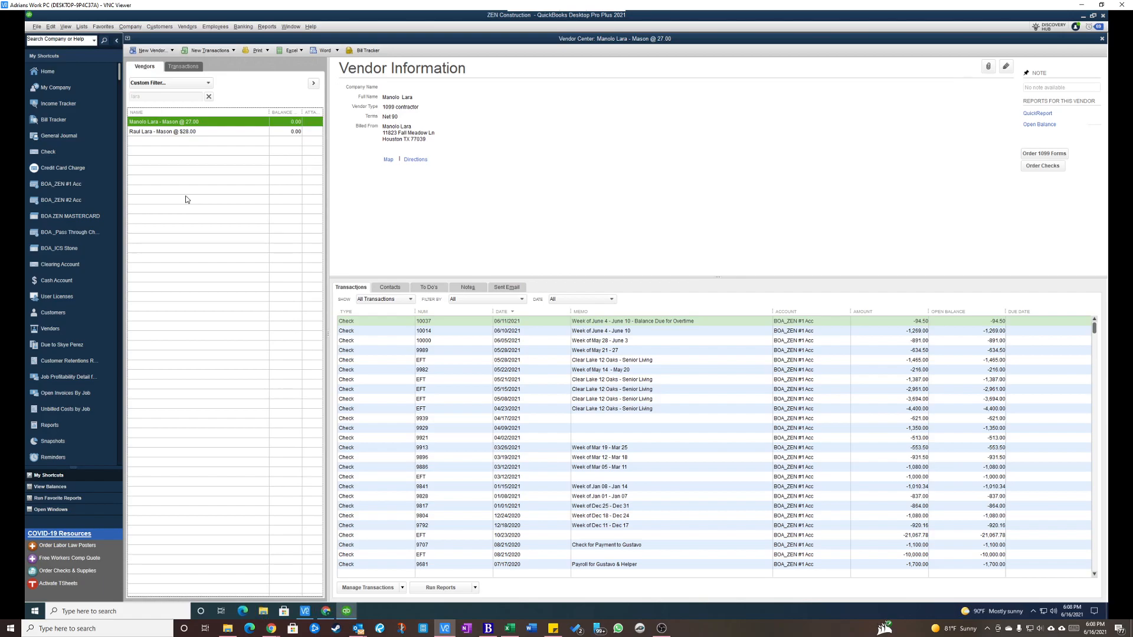
key("Down")
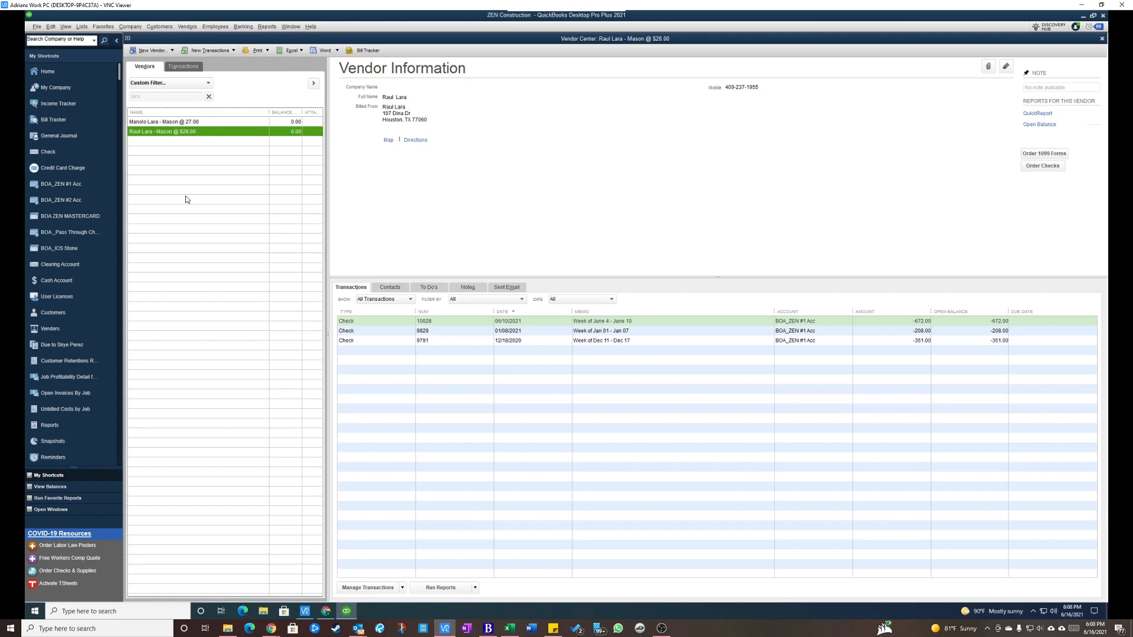
double_click(154, 132)
Return to the blank City of Houston employee form and examine its required fields.
mouse_move(576, 5)
left_click_drag(575, 4, 0, 10)
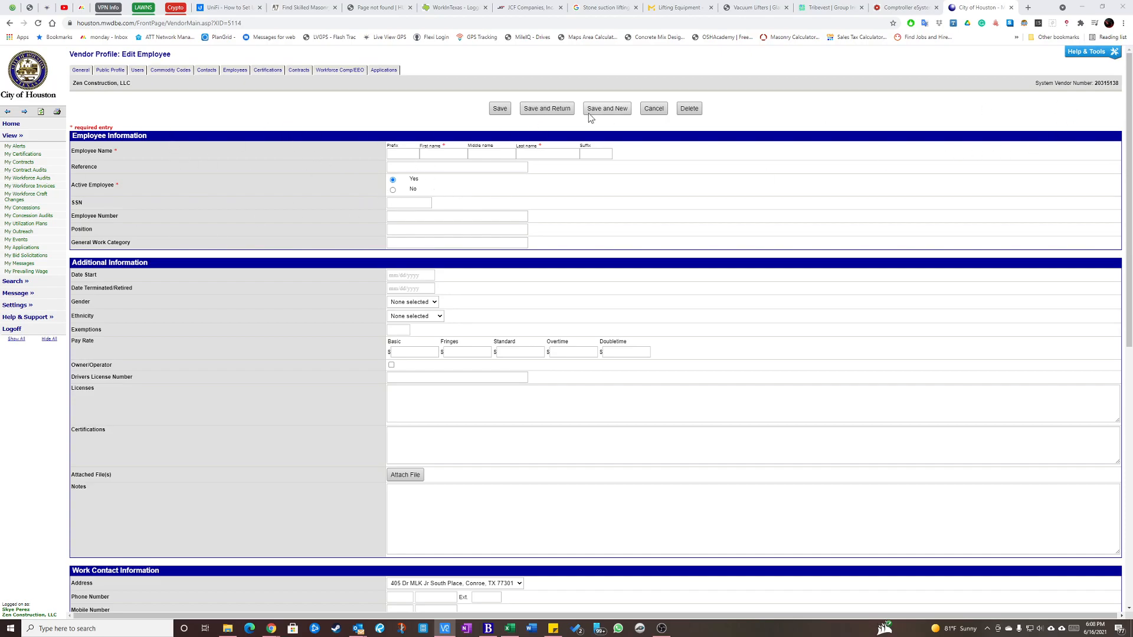
left_click(654, 108)
left_click(608, 76)
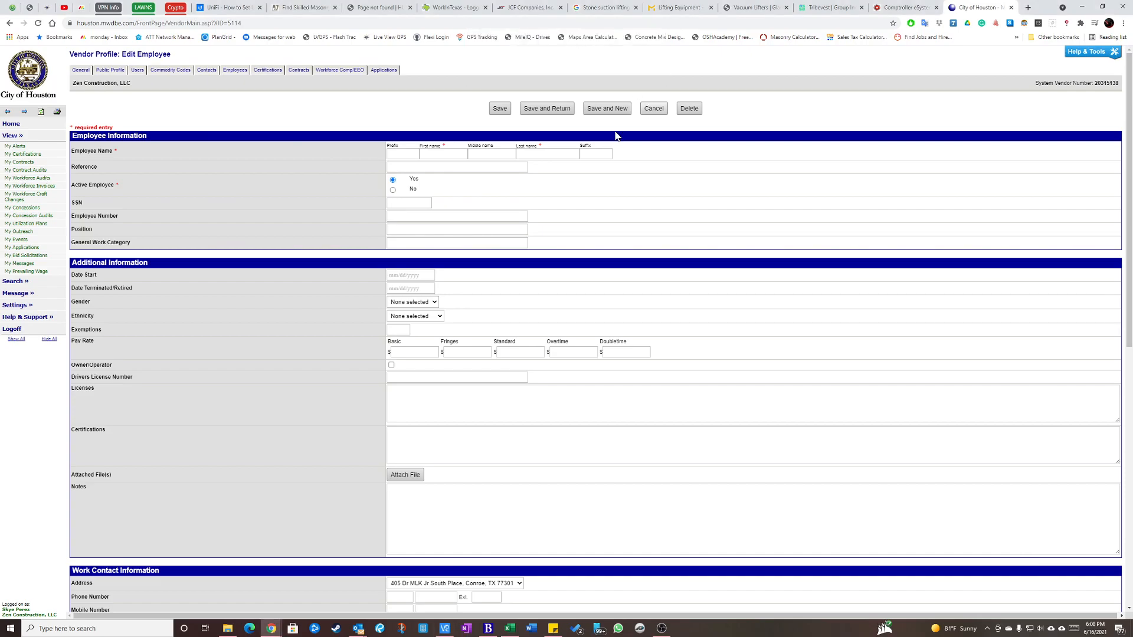
left_click(1101, 111)
left_click(441, 155)
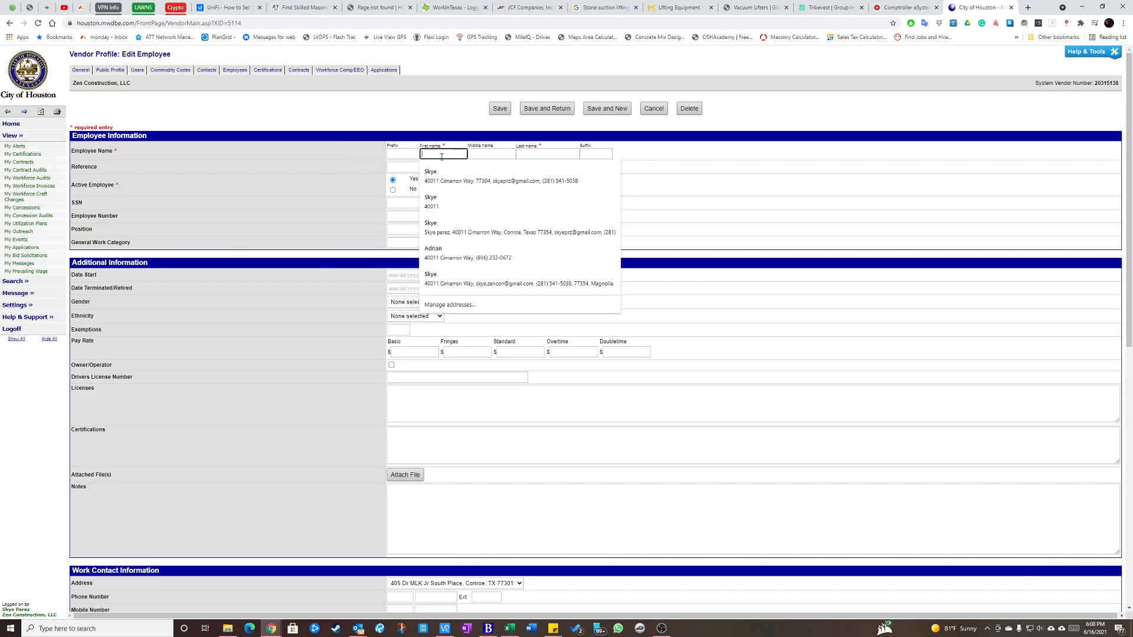
left_click(430, 111)
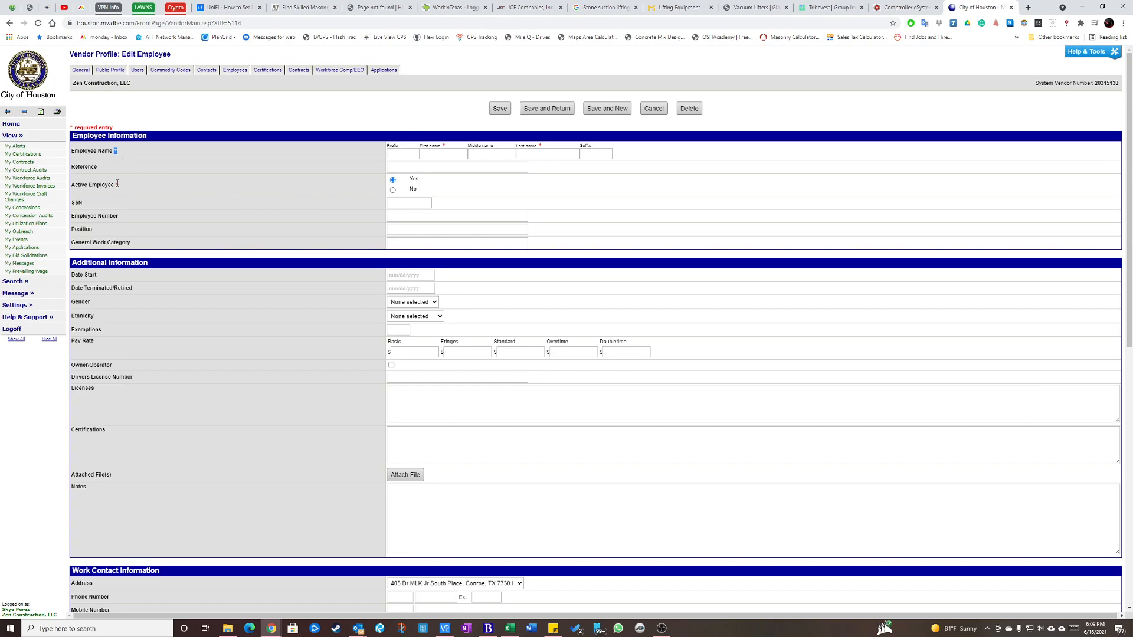
double_click(116, 152)
Enter the employee's first and last name and keep the record marked as an active employee.
left_click(440, 154)
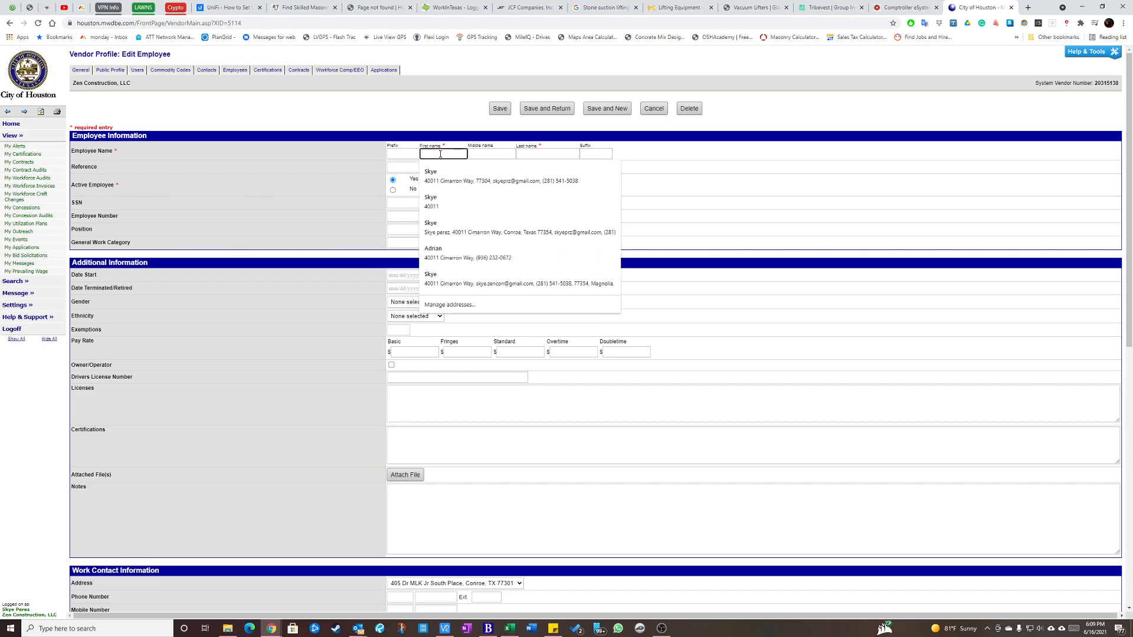
key("Tab")
key("Tab")
key("Tab")
key("Tab")
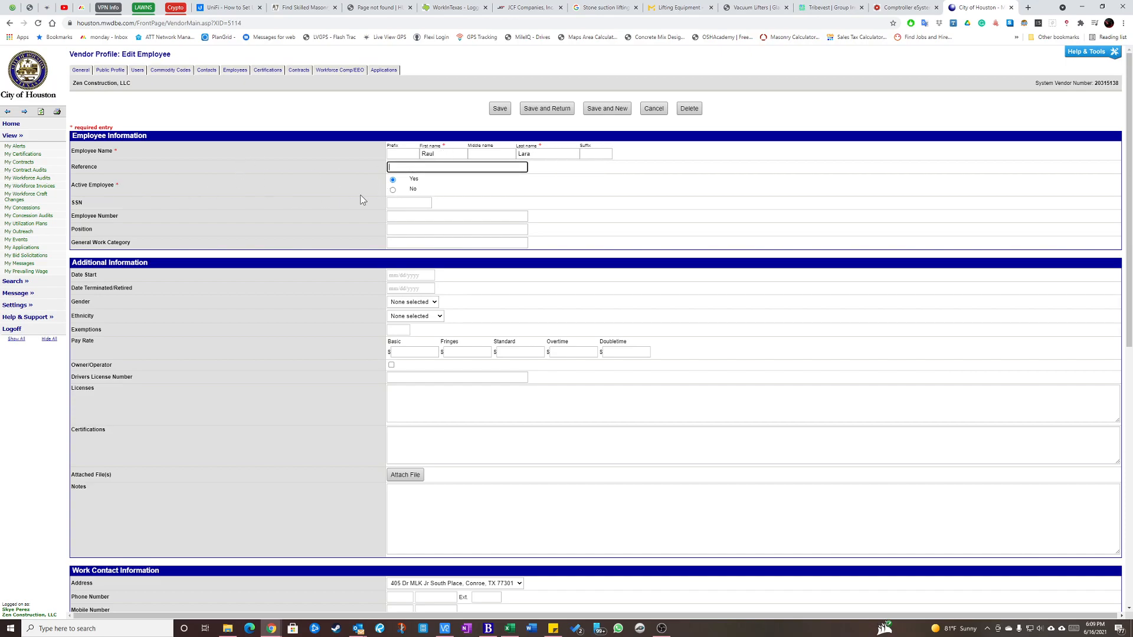
left_click(393, 180)
Look up the employee's tax ID in the tax information of the QuickBooks vendor record.
left_click(389, 218)
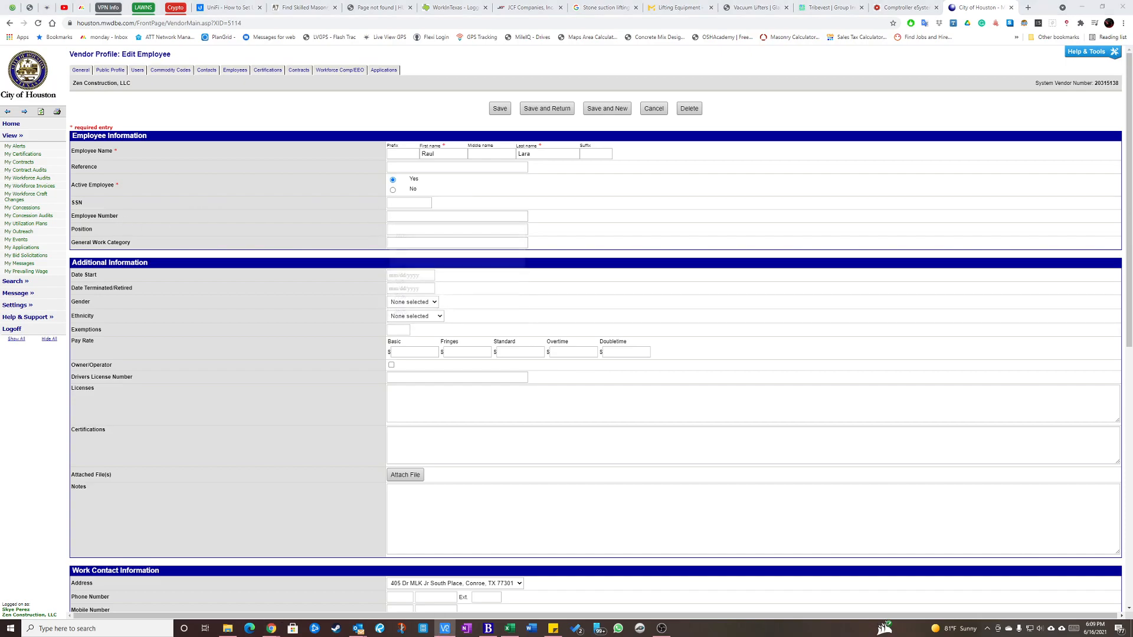
left_click_drag(0, 76, 561, 0)
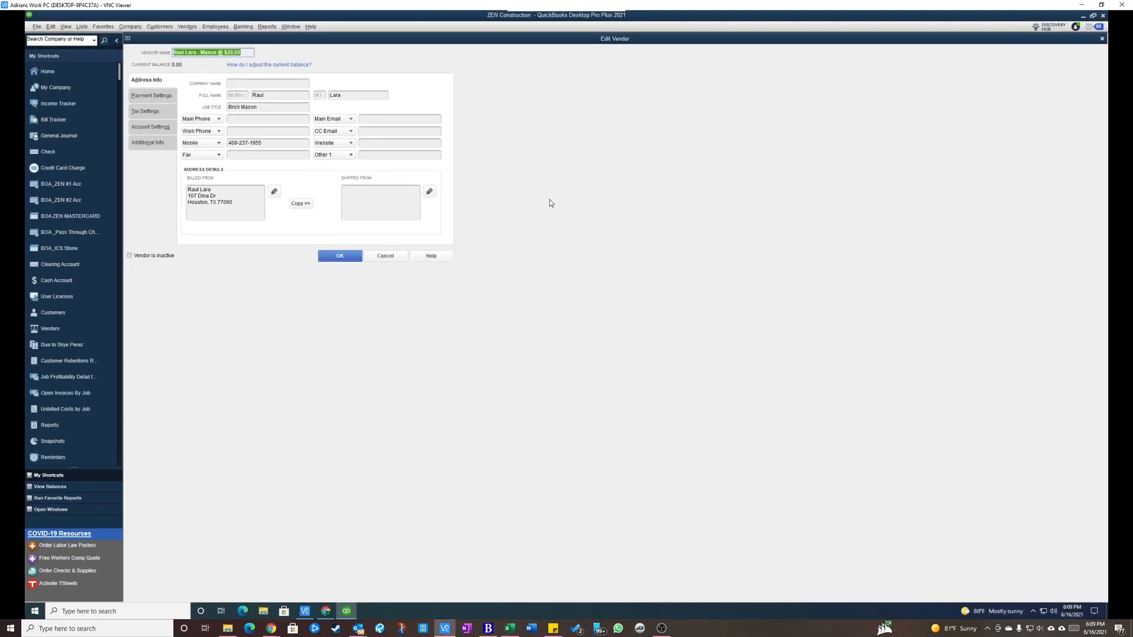
left_click(145, 99)
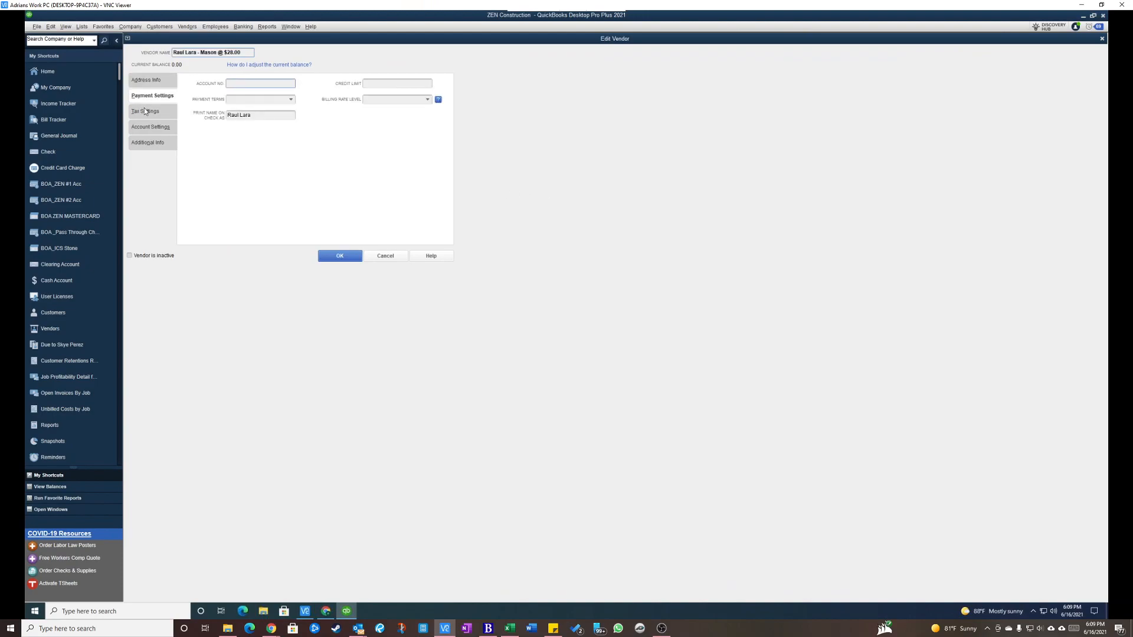
left_click(146, 111)
left_click(261, 104)
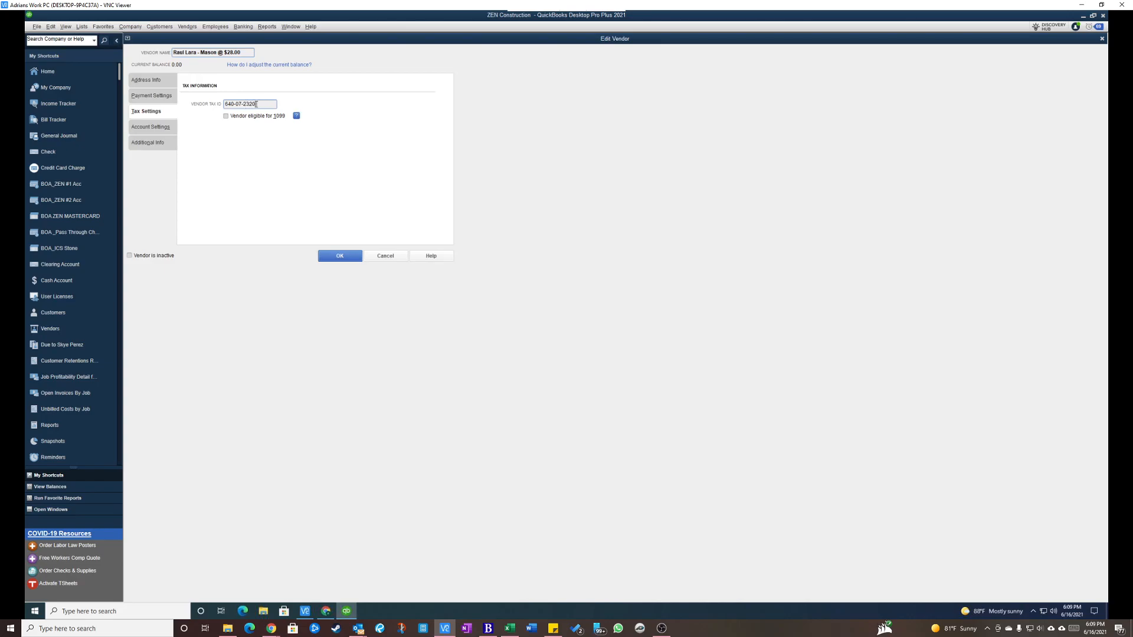
Back in the City of Houston employee form, enter the last four digits of the tax ID as the employee number.
left_click_drag(587, 5, 0, 7)
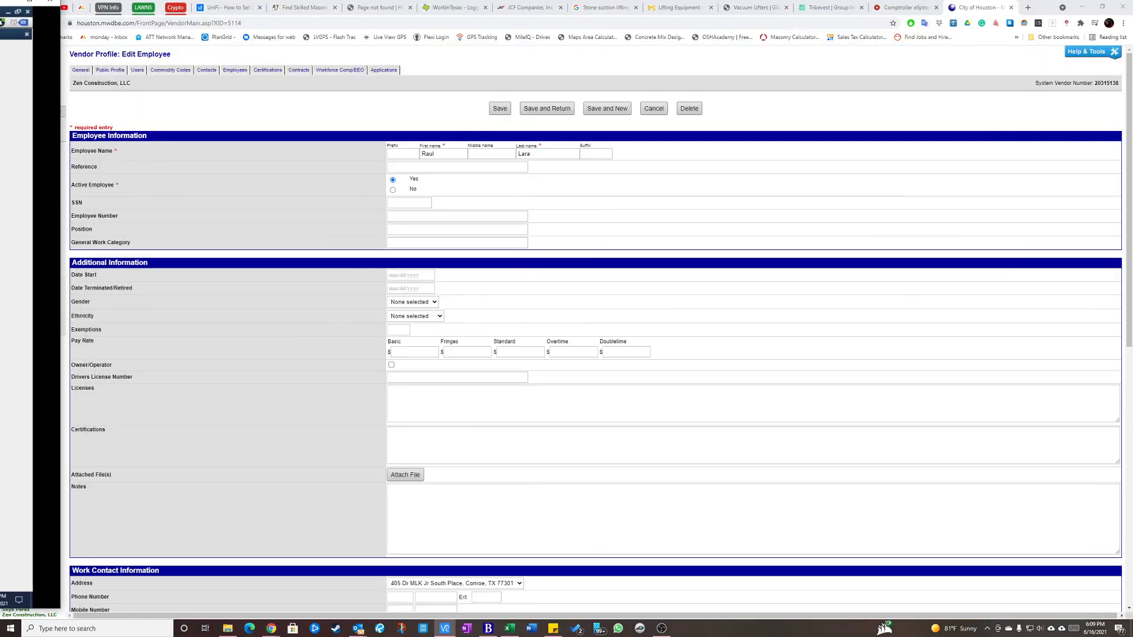
left_click(400, 218)
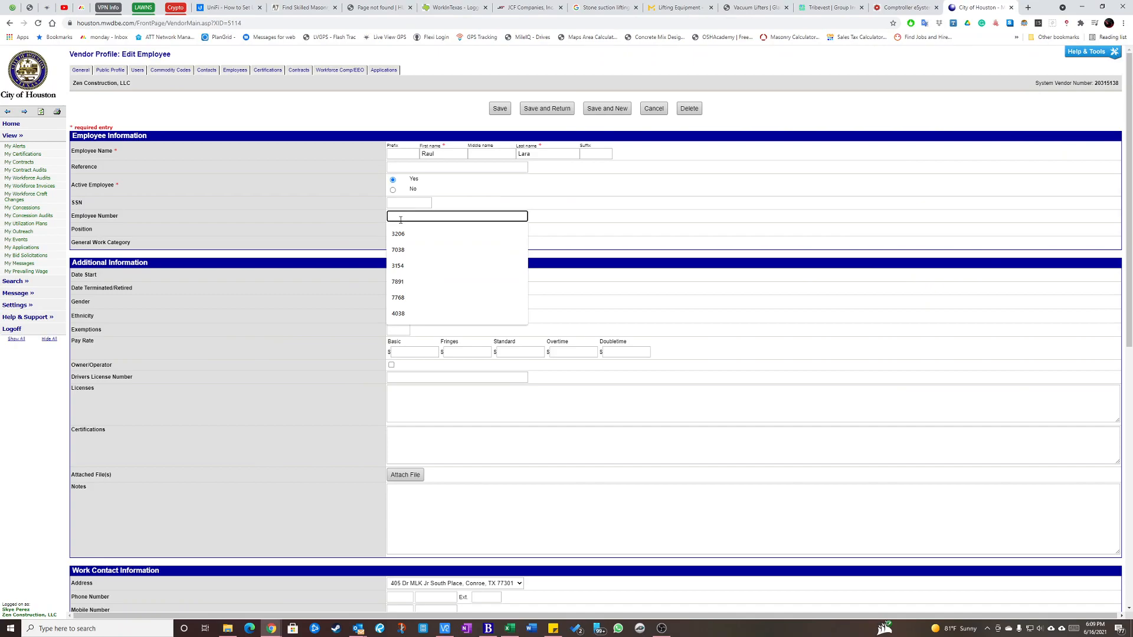
key("Tab")
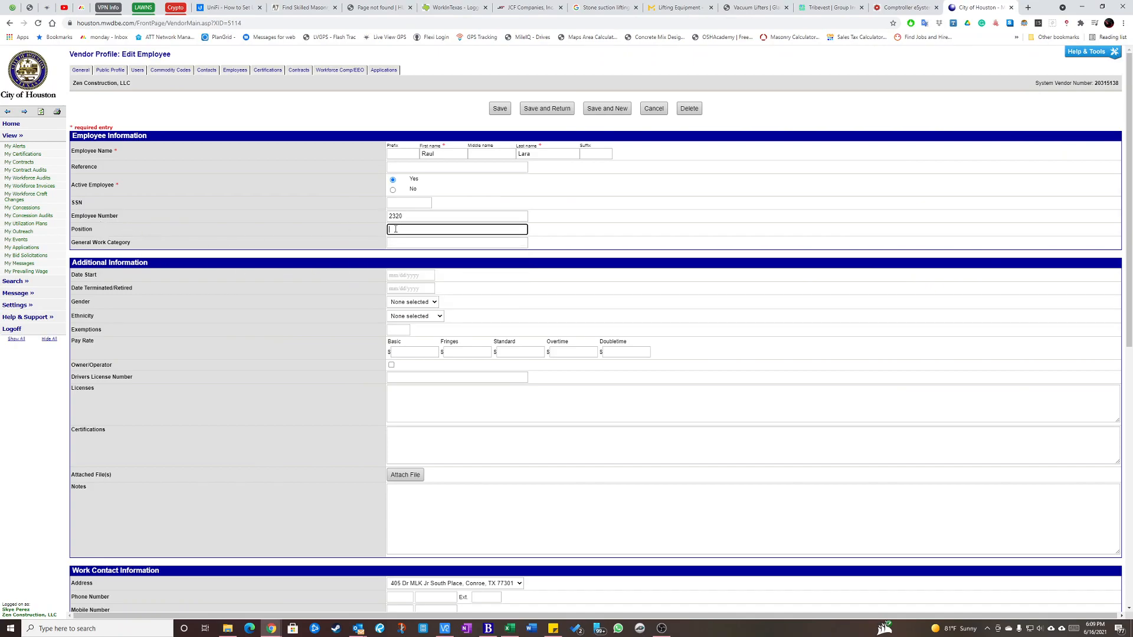
Check the vendor's trade and pay rate in the QuickBooks vendor name and address details, and close the vendor record.
key("alt+Tab")
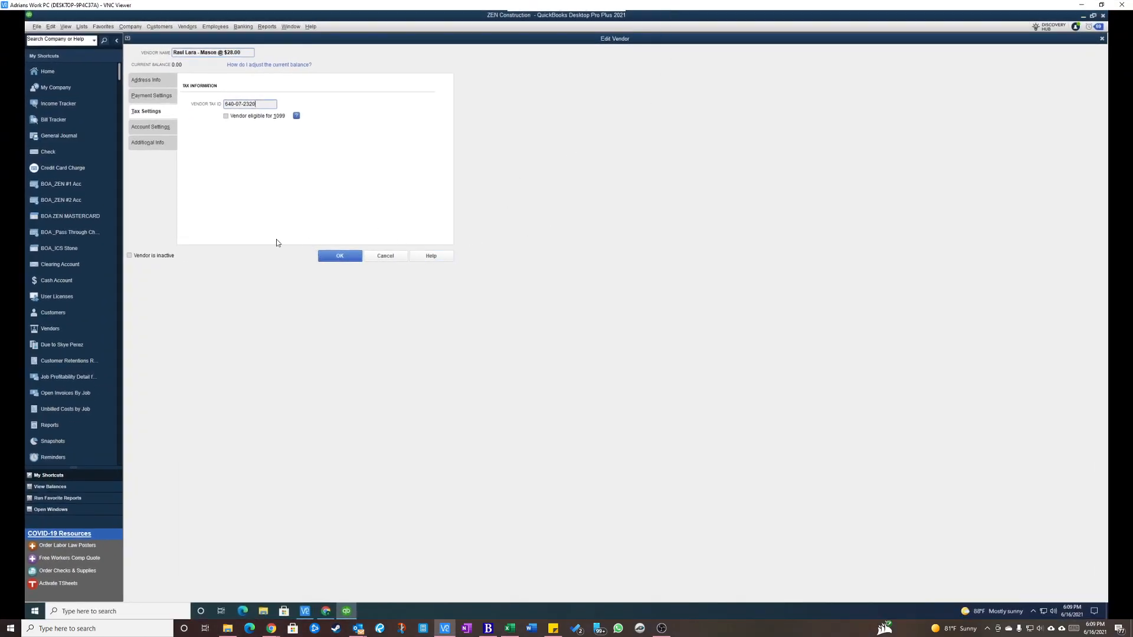
left_click(142, 81)
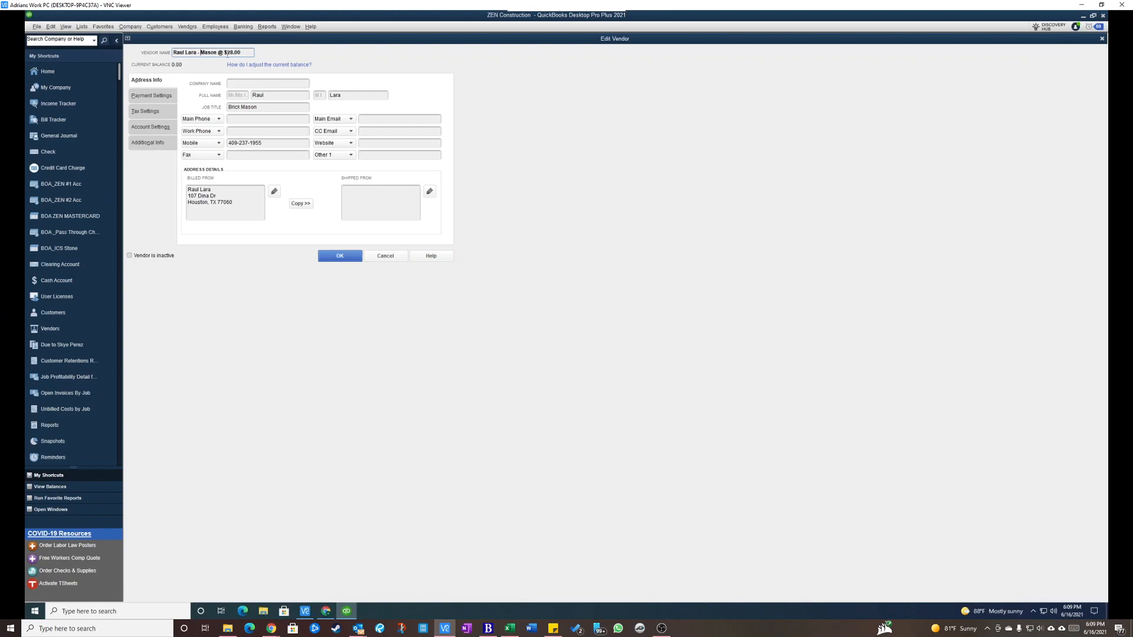
left_click_drag(175, 52, 252, 53)
left_click(252, 53)
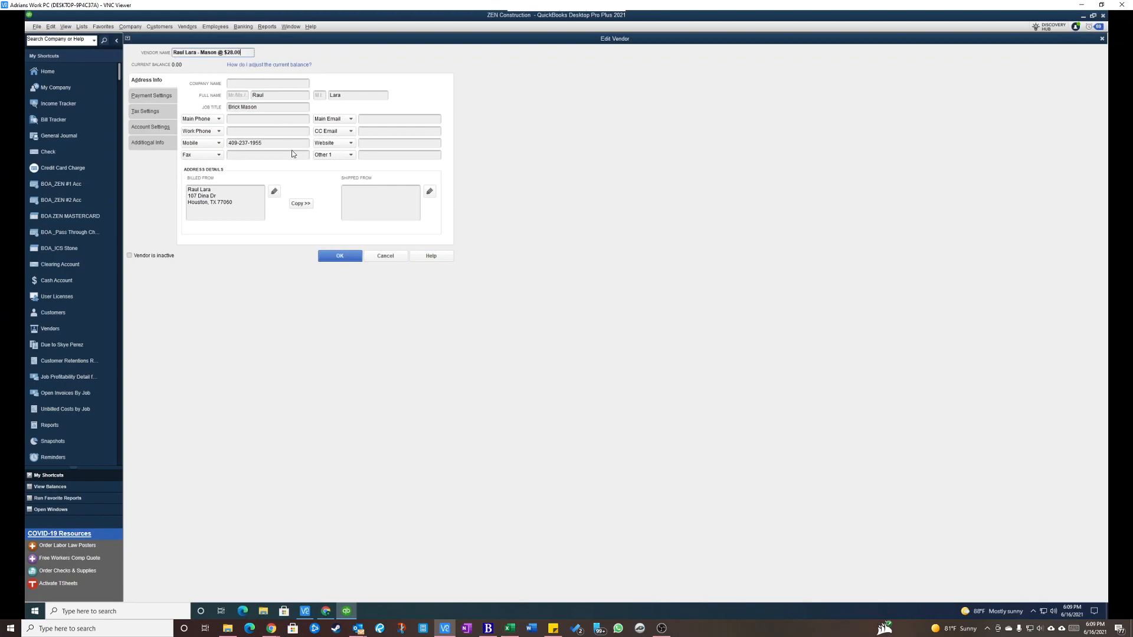
left_click_drag(201, 52, 220, 53)
left_click(211, 53)
left_click(241, 53)
double_click(209, 53)
left_click(247, 53)
left_click(340, 256)
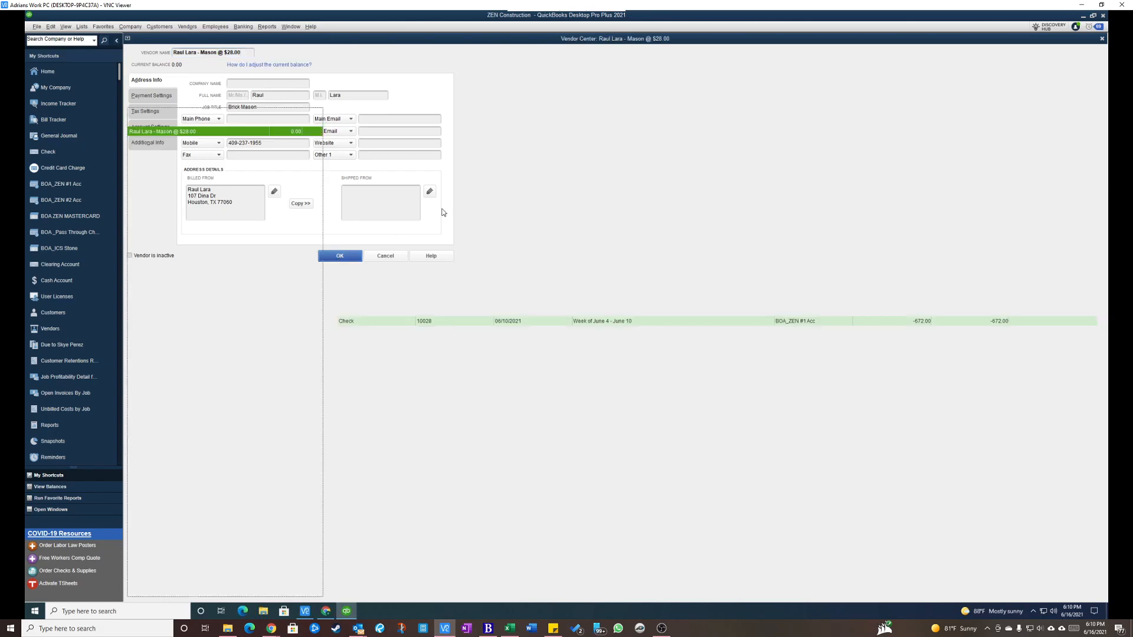
In the City of Houston employee form, set the position to Brick Mason and the general work category to Masonry.
left_click_drag(1037, 6, 1, 121)
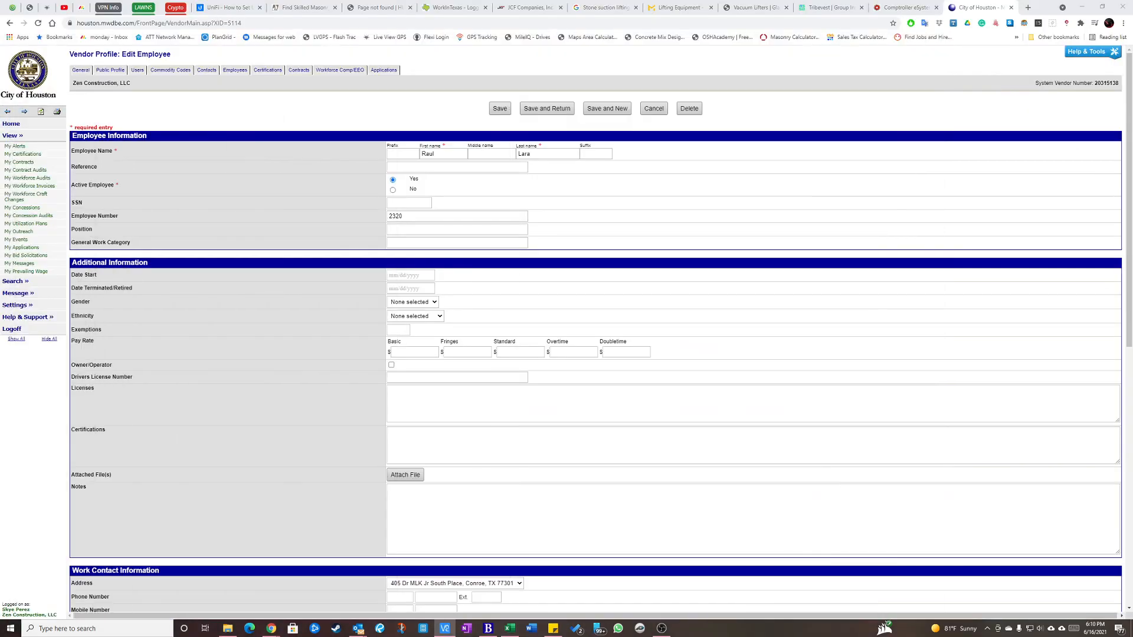
left_click(418, 231)
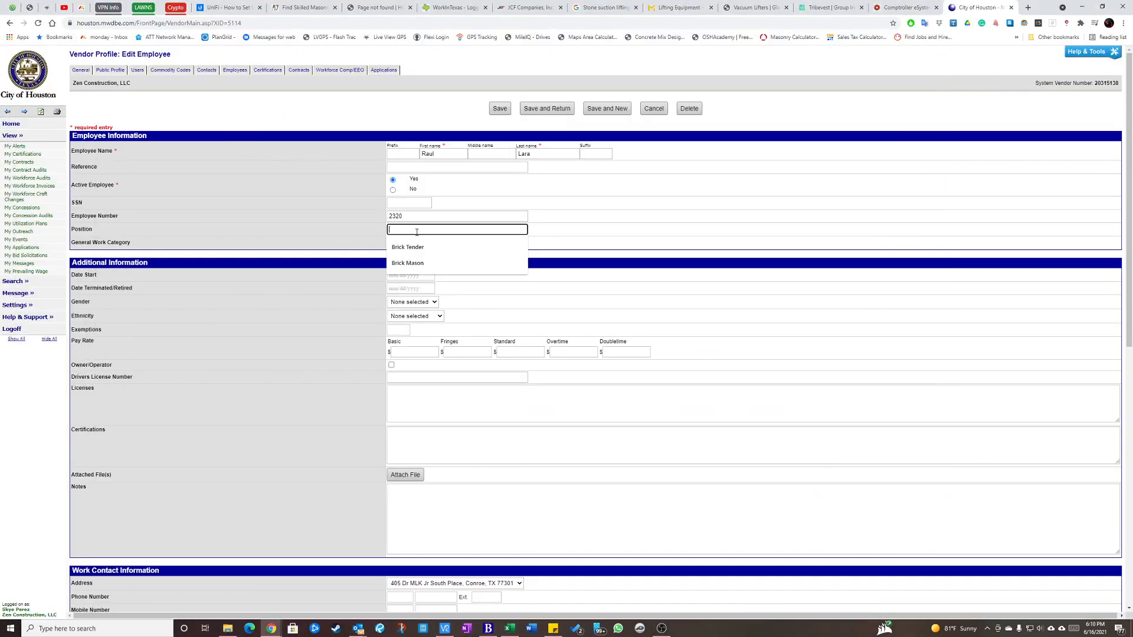
left_click(411, 266)
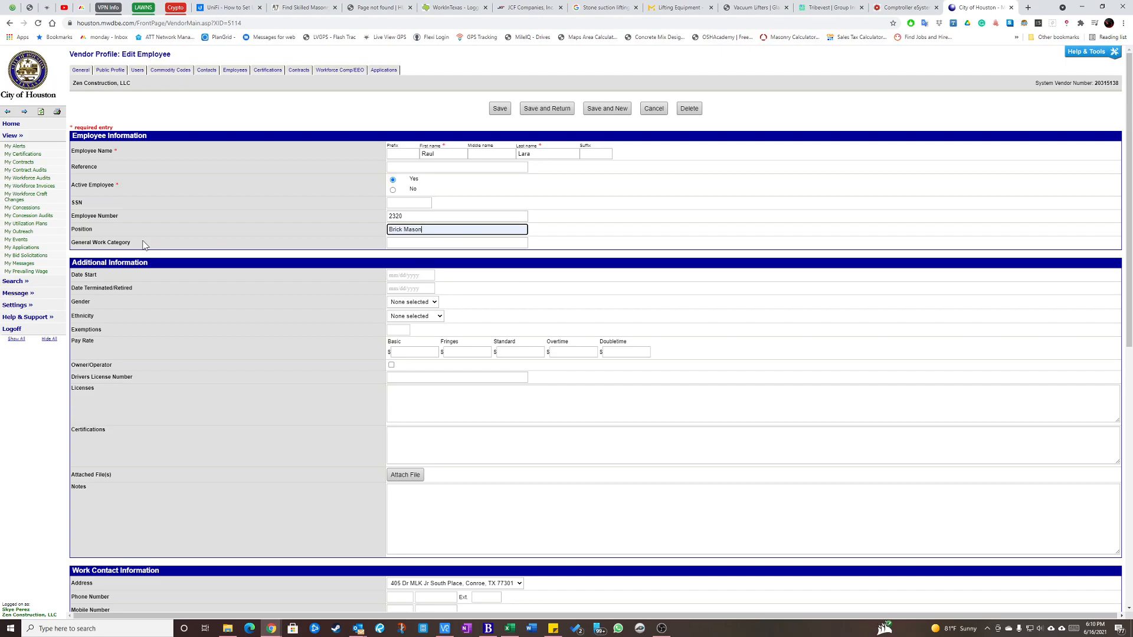
left_click(410, 243)
left_click(412, 263)
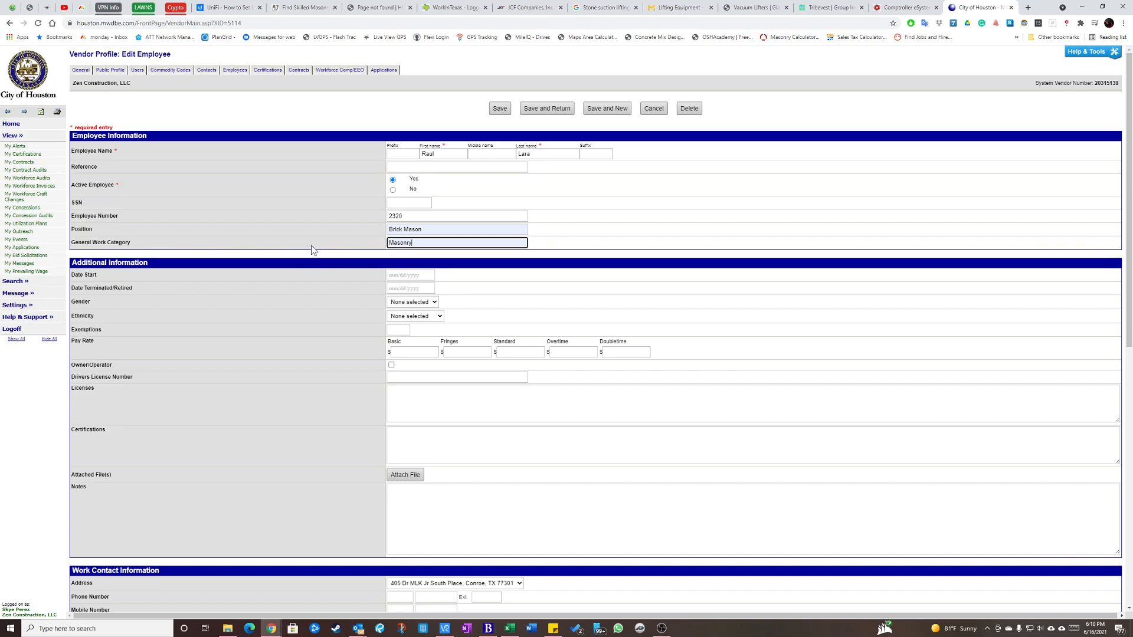
Save the completed employee record and start another new one.
left_click(100, 216)
left_click(566, 223)
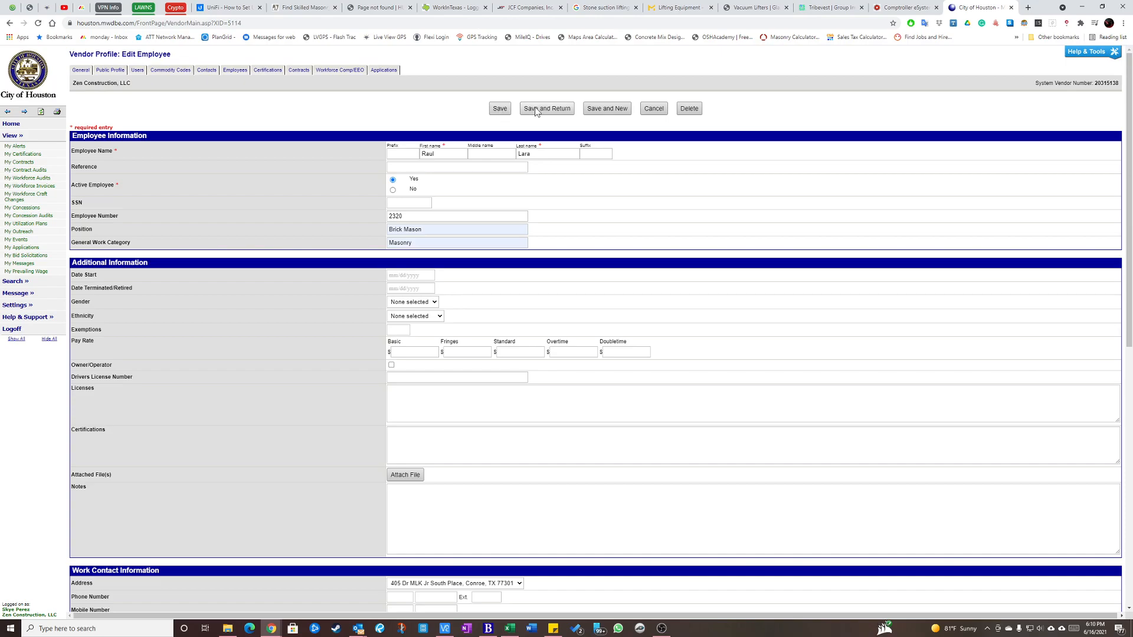
left_click(607, 108)
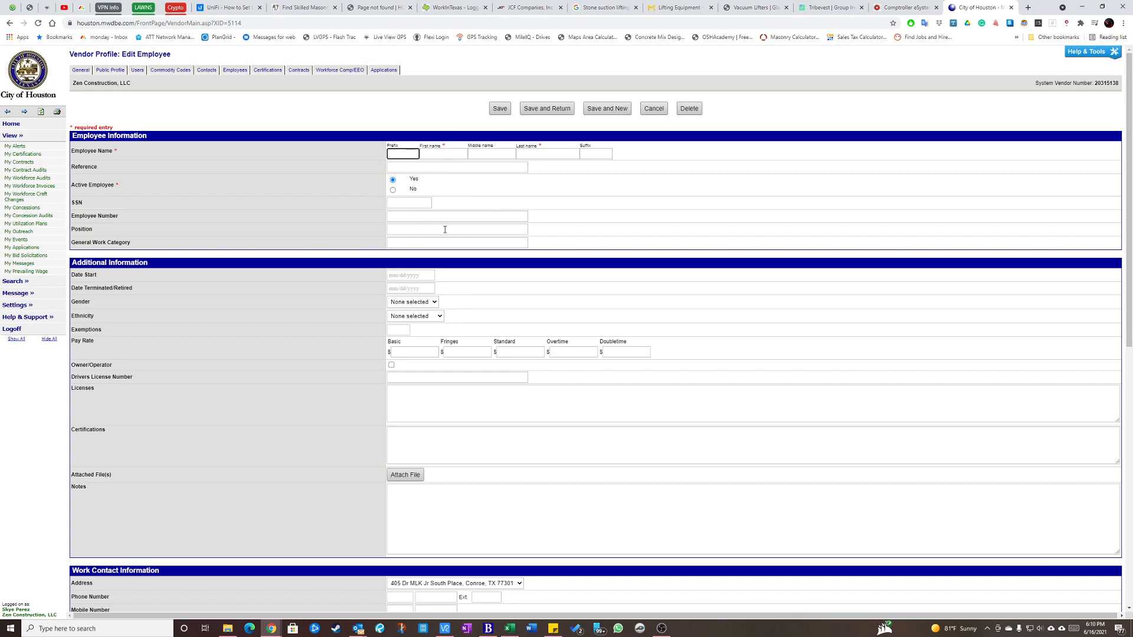
Switch to QuickBooks, search the vendors by the next employee's last name, and open the matching vendor record.
key("alt+Tab")
left_click_drag(0, 39, 777, 0)
left_click(211, 98)
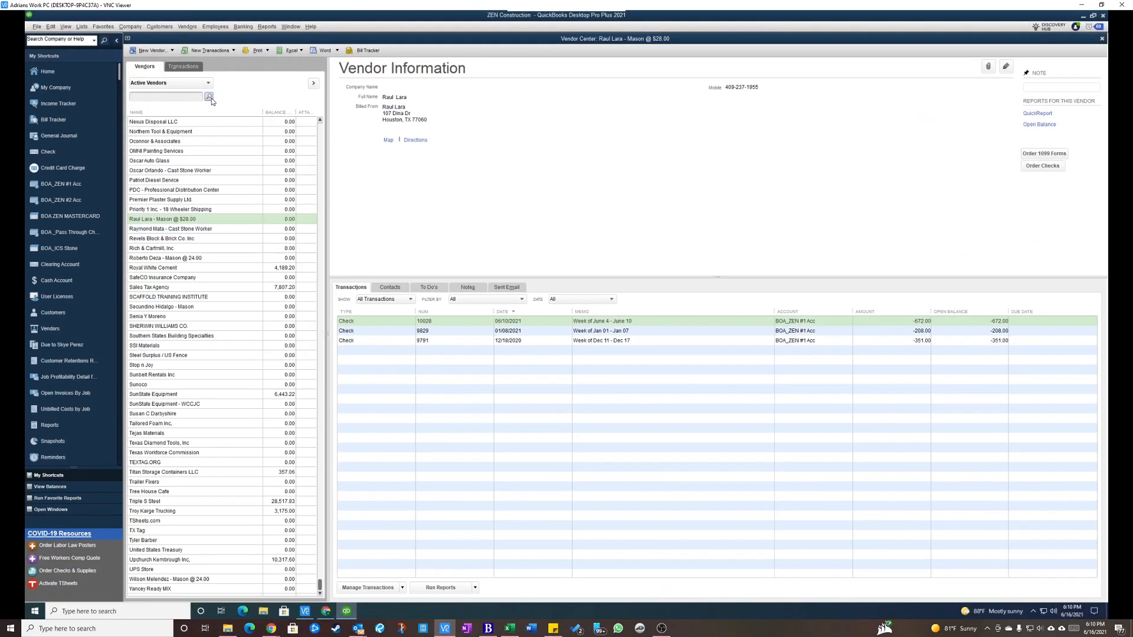
left_click(185, 98)
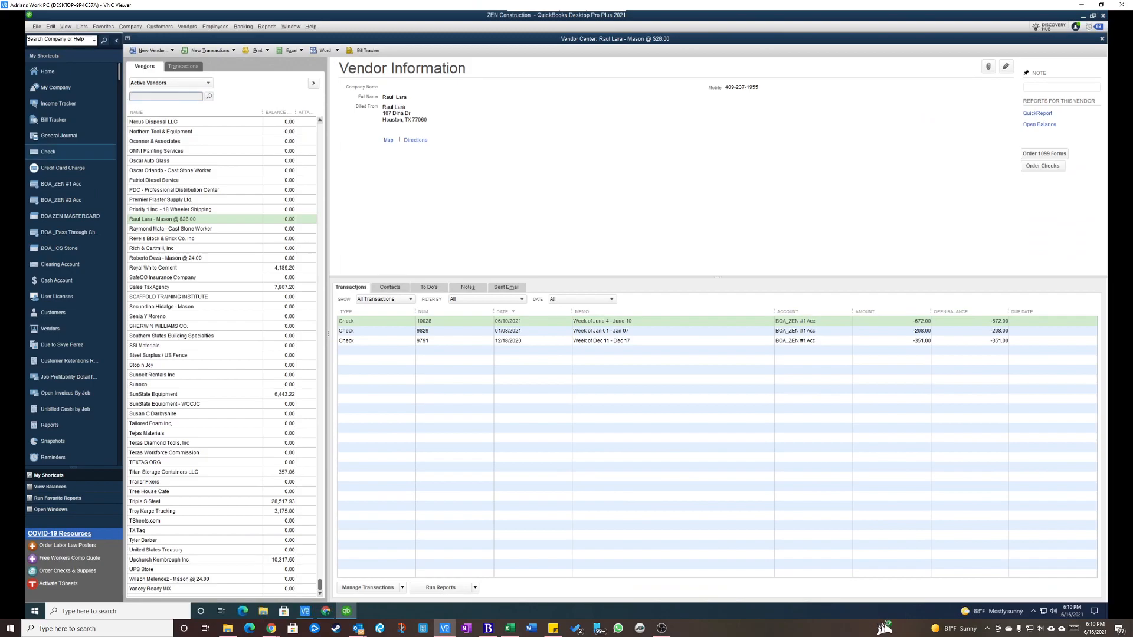
left_click(159, 99)
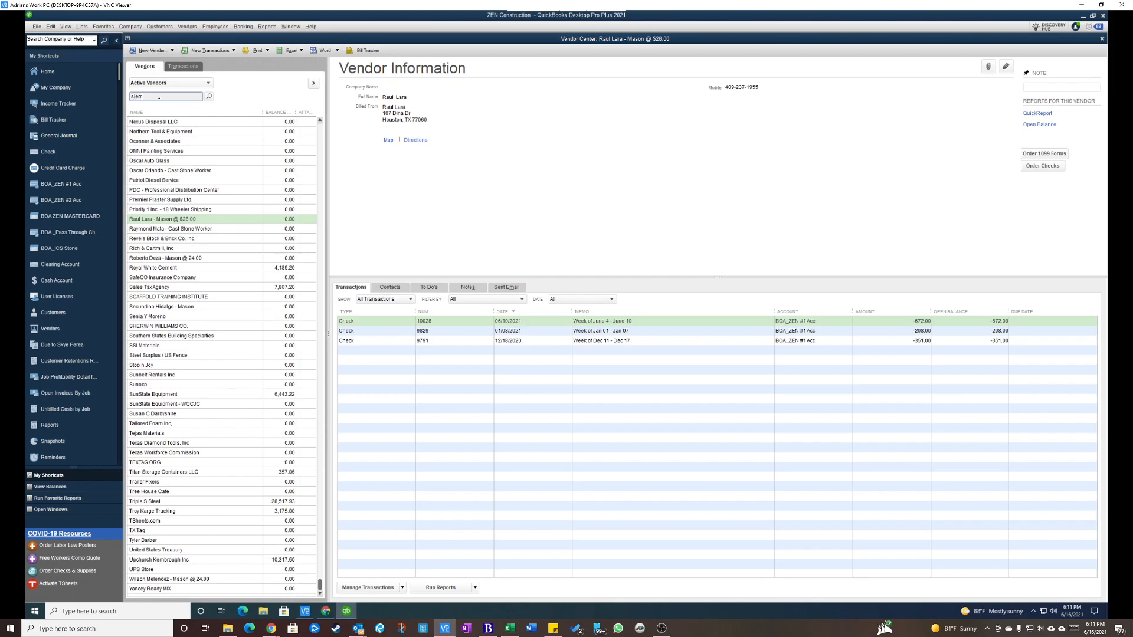
left_click(209, 96)
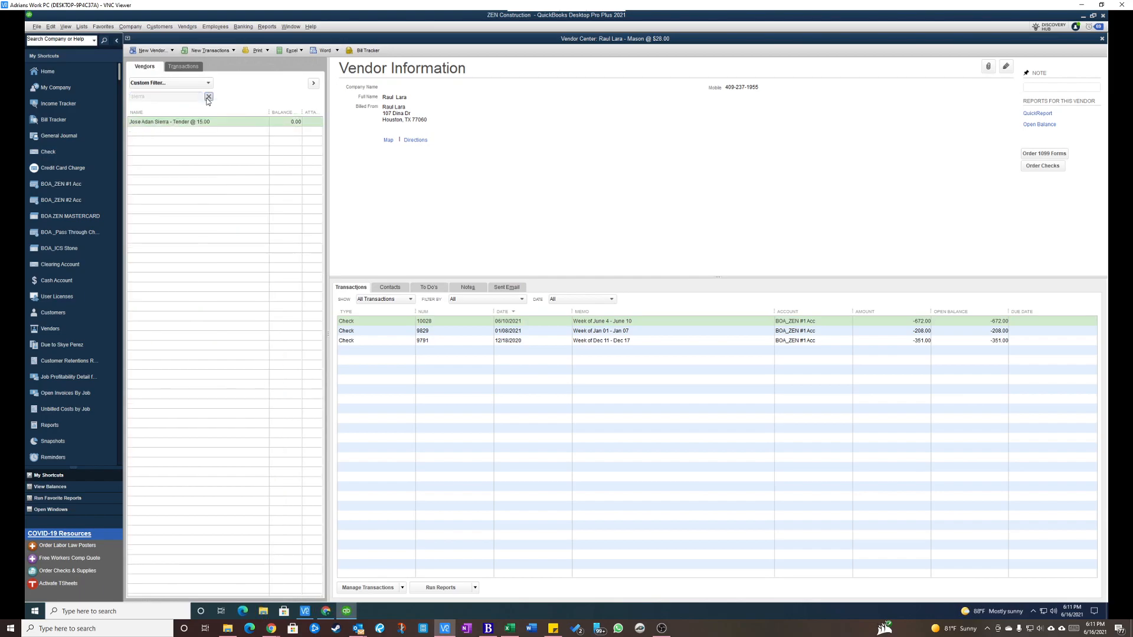
double_click(152, 127)
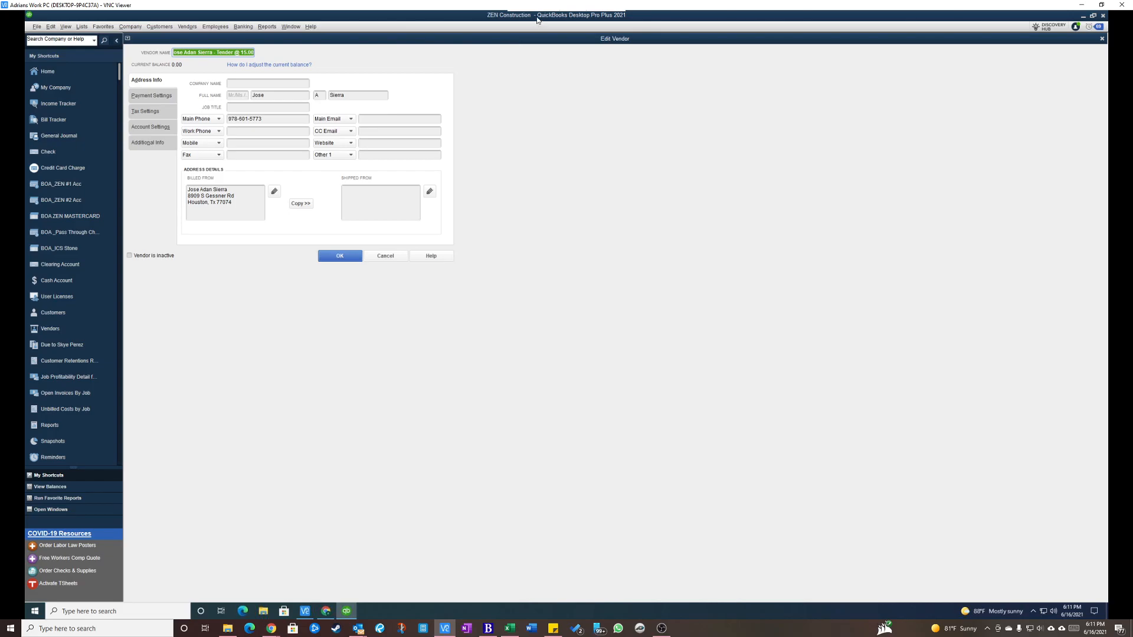
Back in the City of Houston employee form, enter the employee's first, middle and last names and set Active Employee to Yes.
left_click_drag(538, 5, 0, 5)
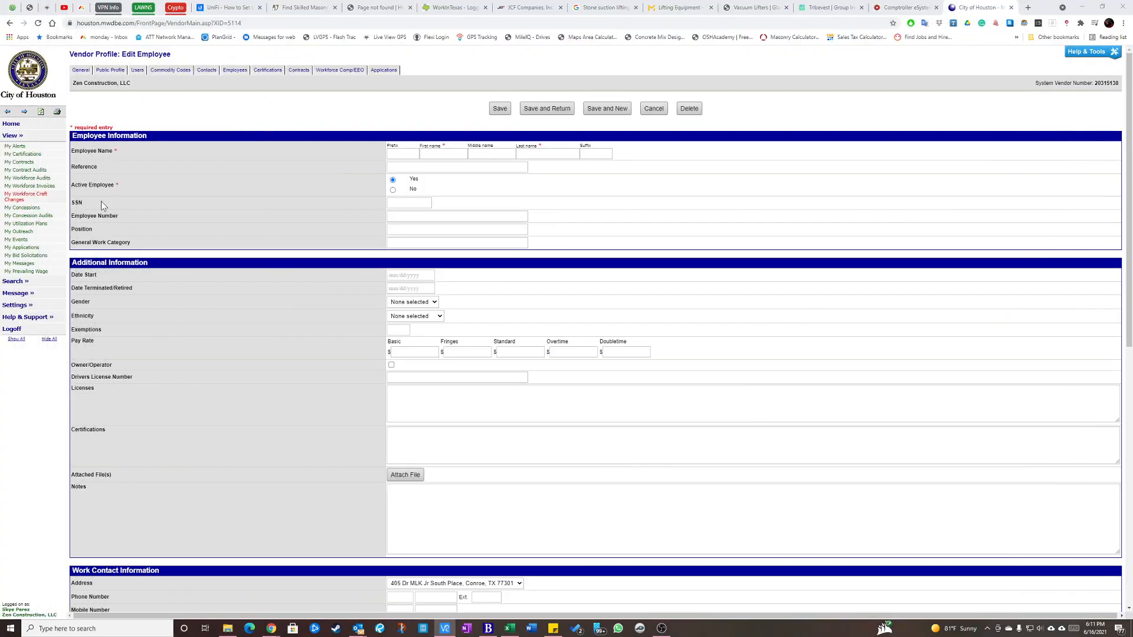
left_click(443, 153)
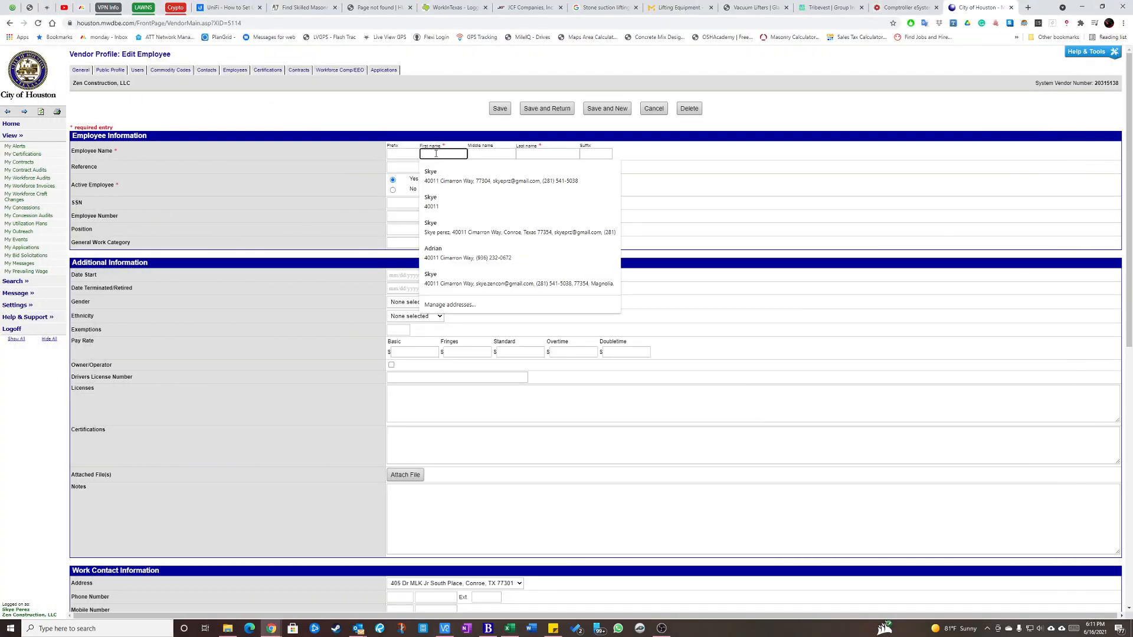
type("Jose")
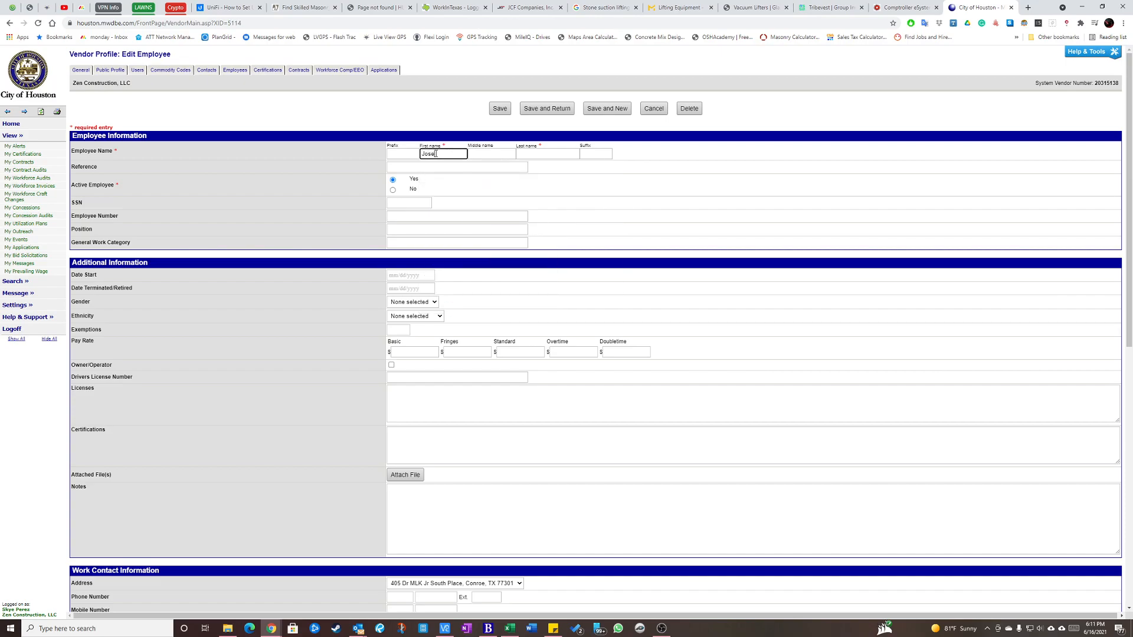
key("Tab")
key("Tab")
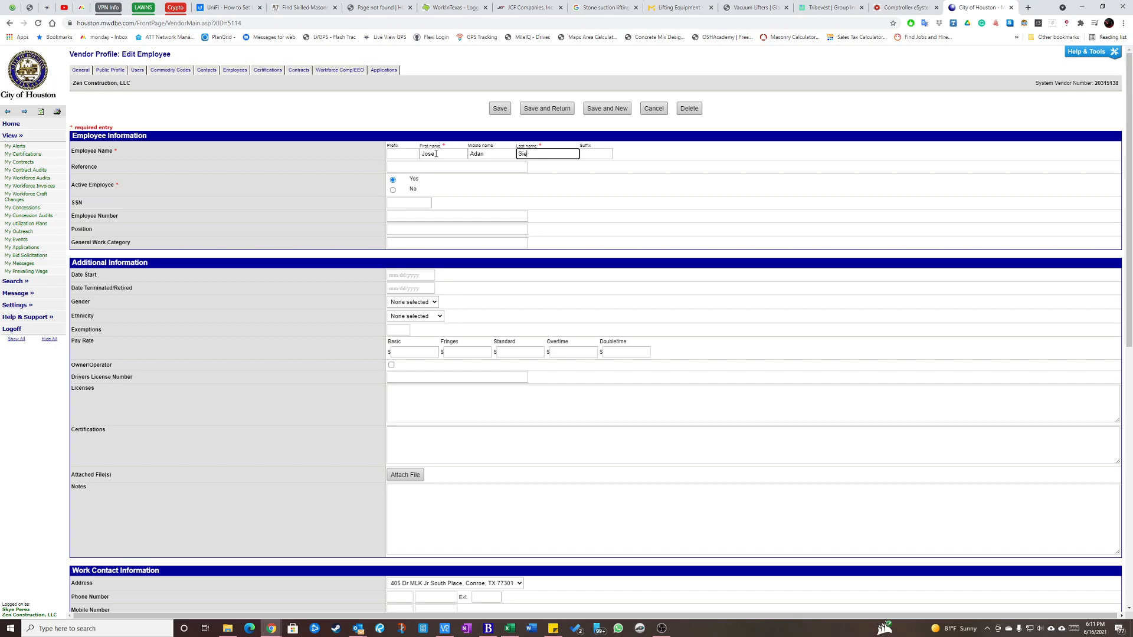
key("Tab")
key("Tab")
left_click(393, 180)
Check the vendor's tax ID in QuickBooks and enter its last four digits as the employee number in the City of Houston form.
left_click(400, 218)
key("alt+Tab")
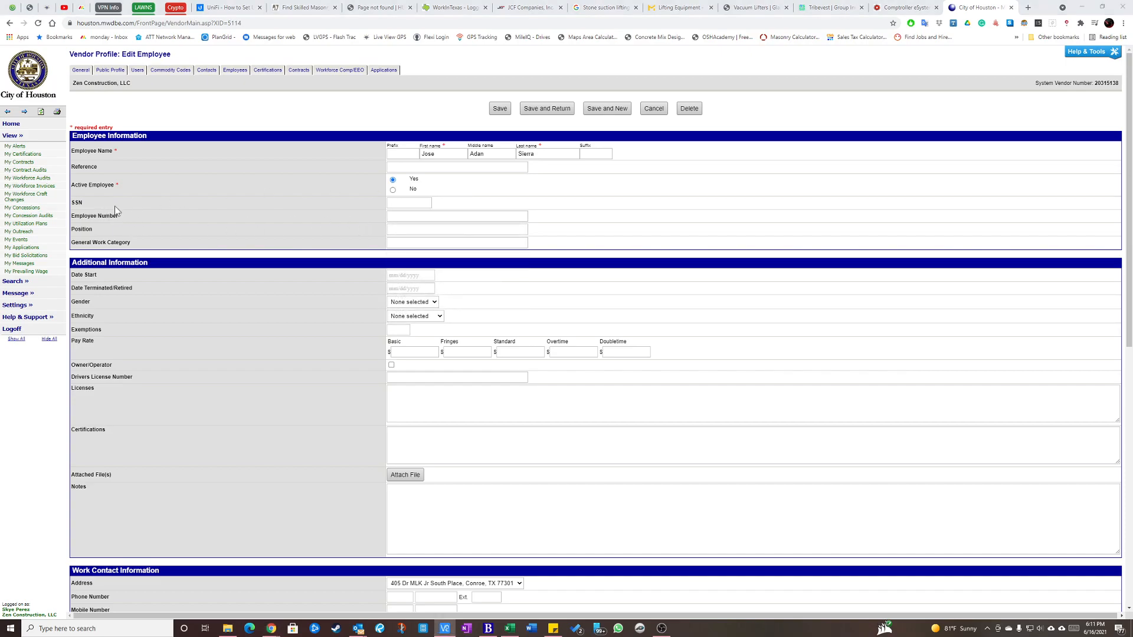
left_click(406, 216)
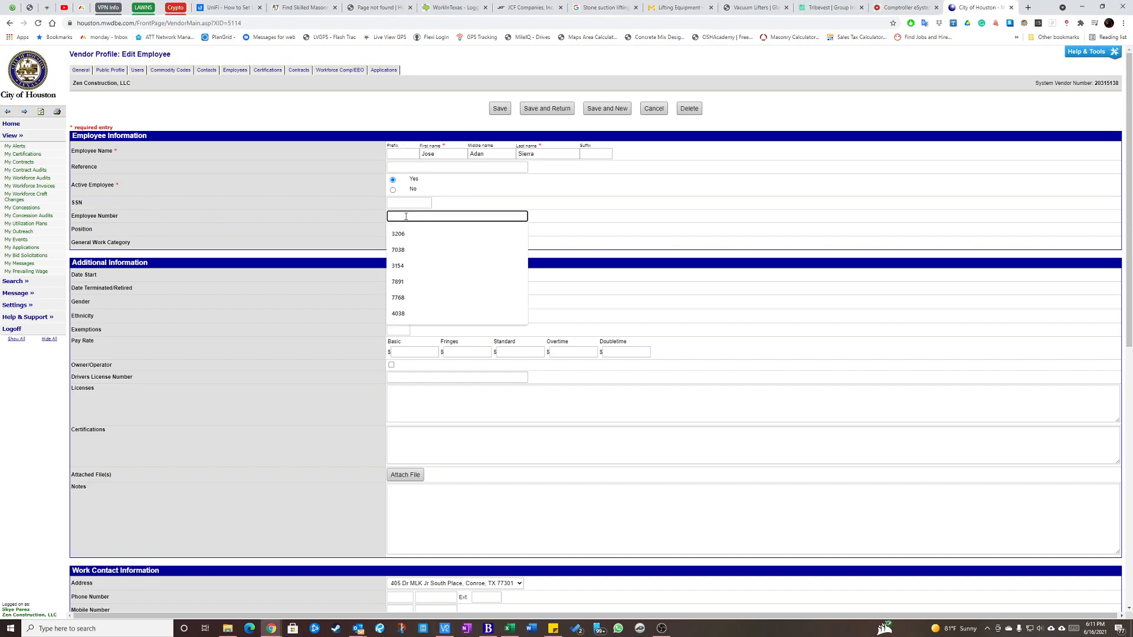
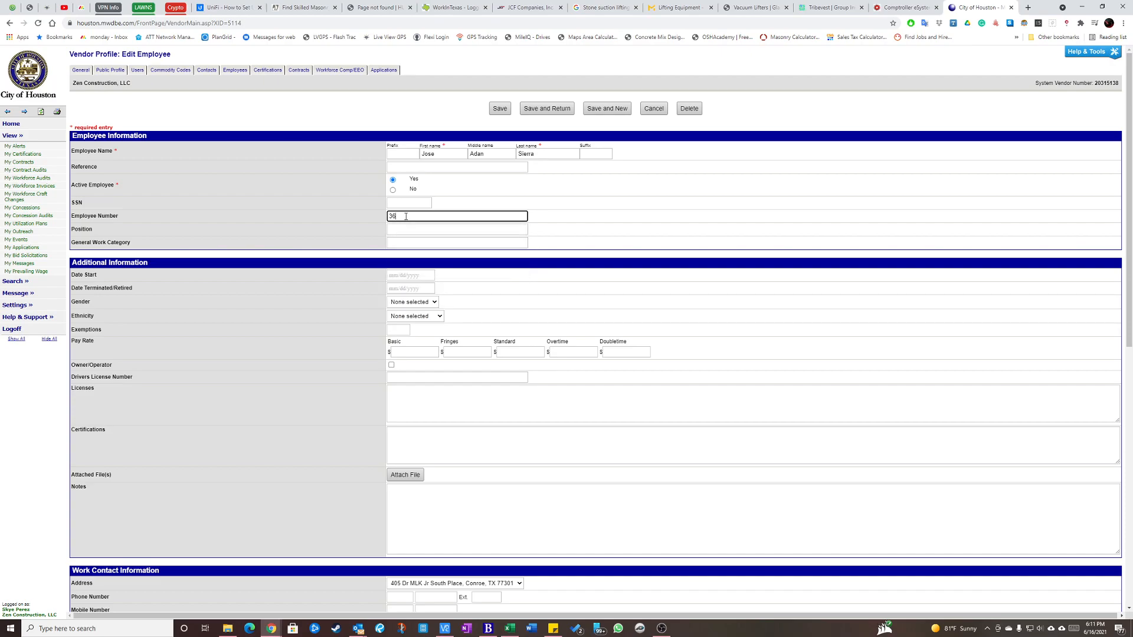
left_click(399, 229)
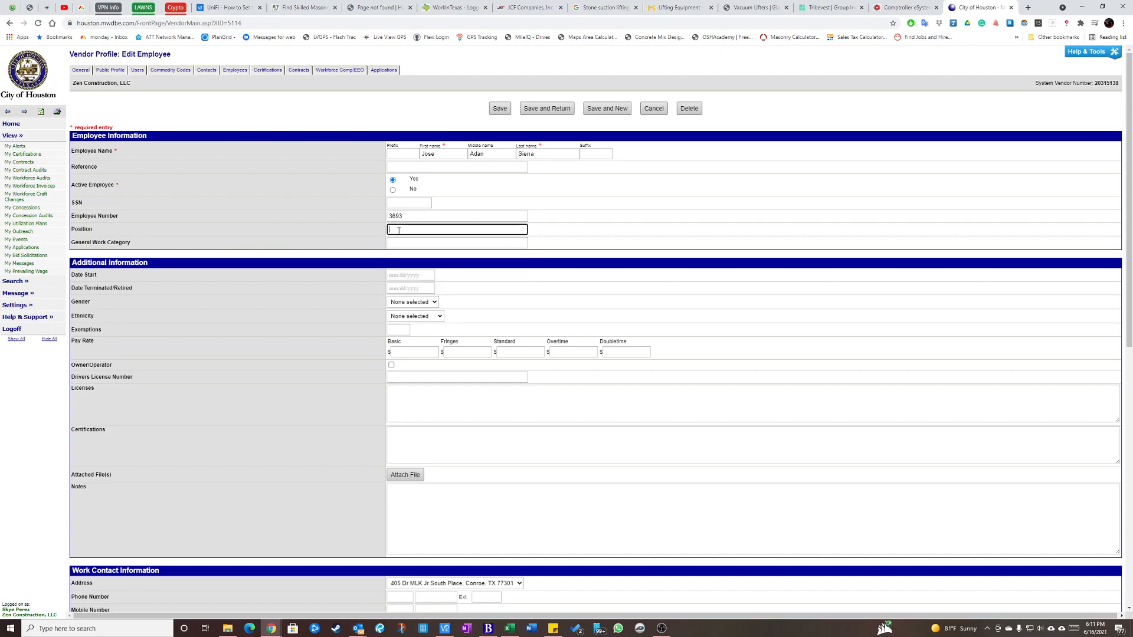
left_click(403, 230)
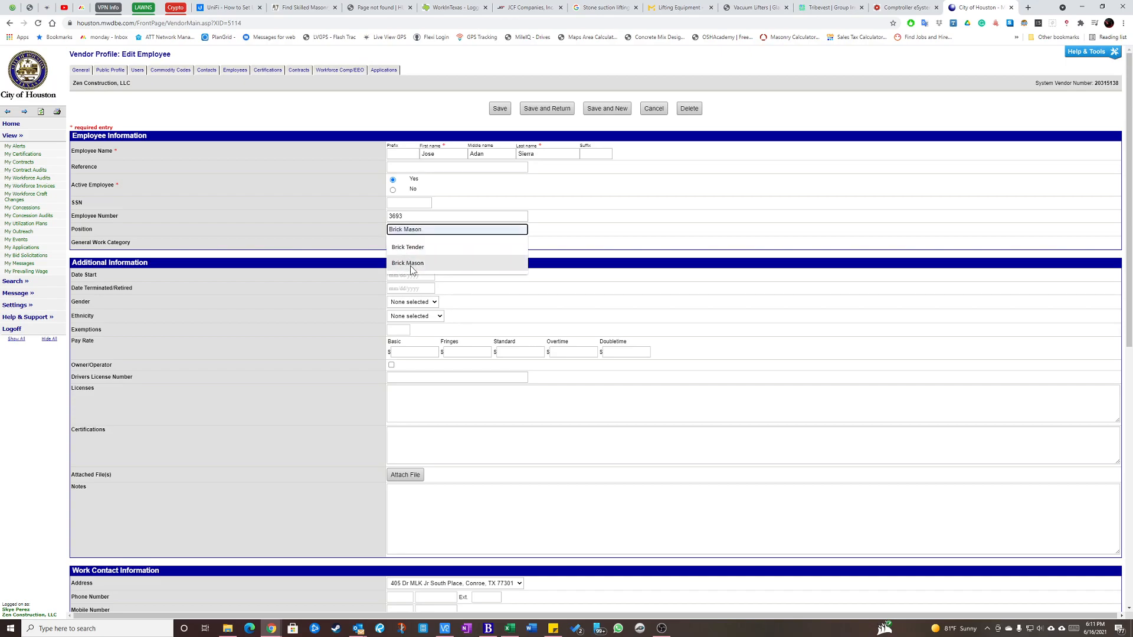
left_click(424, 245)
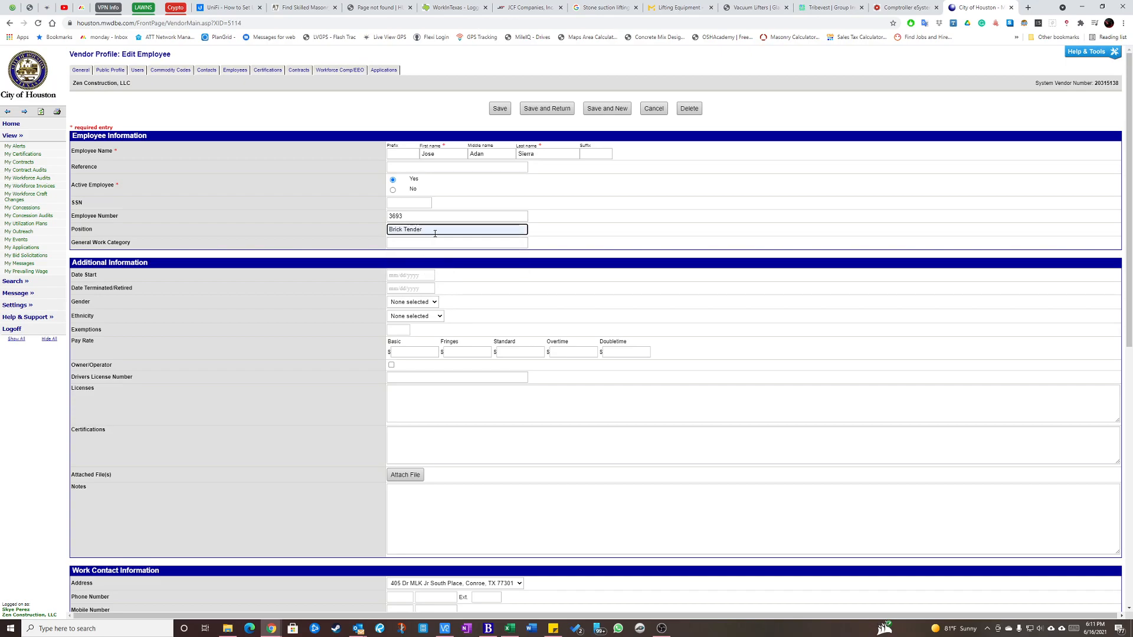
left_click(407, 243)
left_click(409, 256)
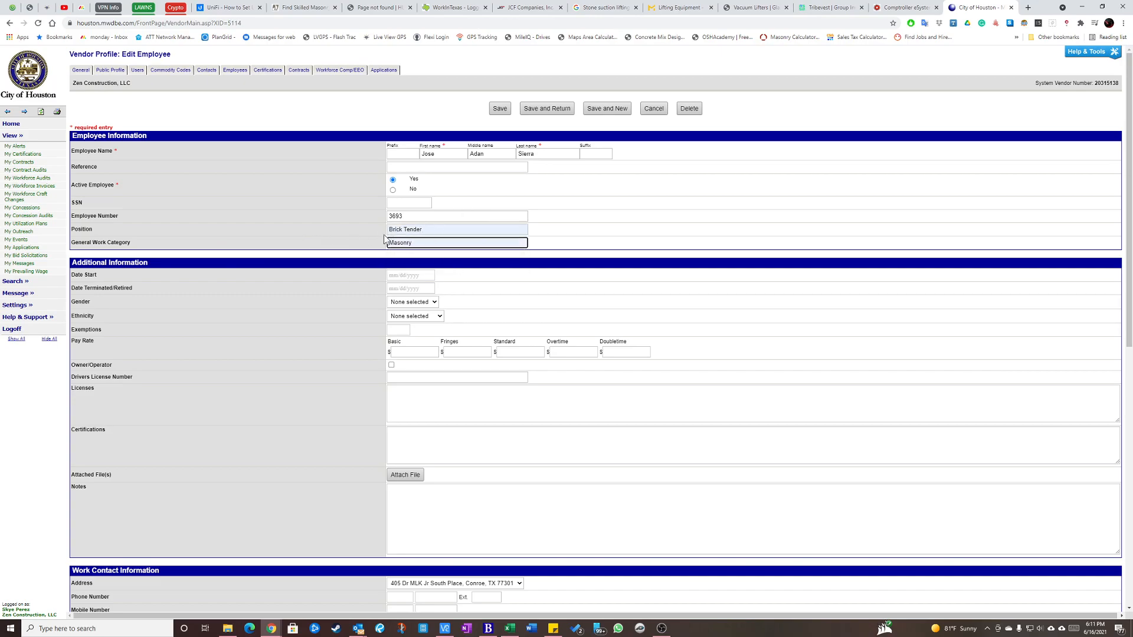
left_click_drag(436, 229, 320, 231)
key("BackSpace")
key("Tab")
key("BackSpace")
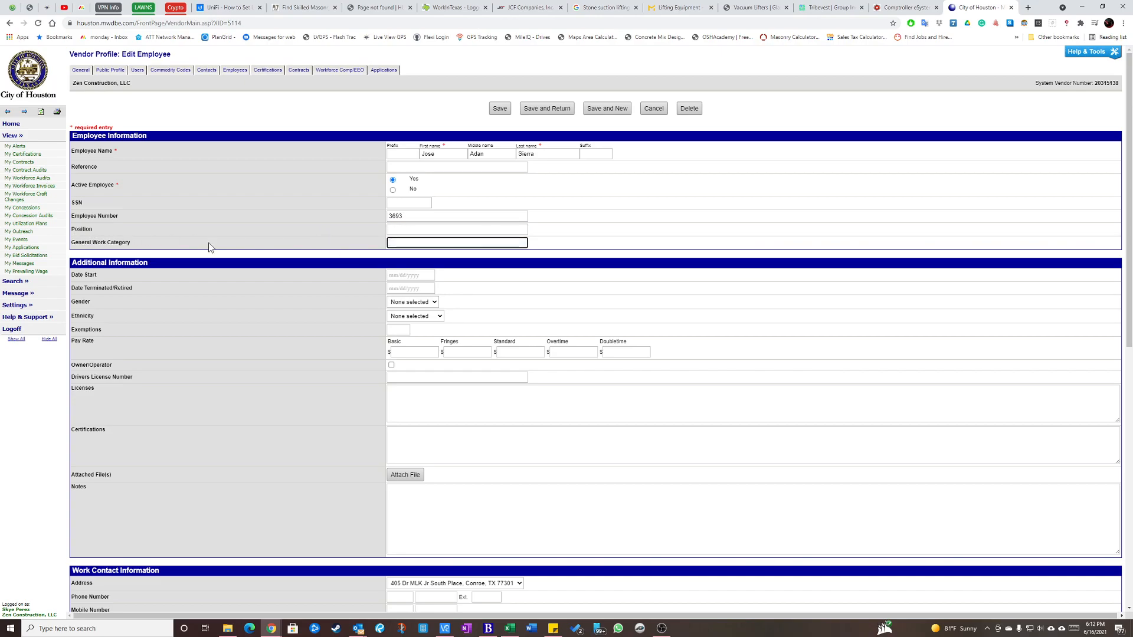
left_click(420, 230)
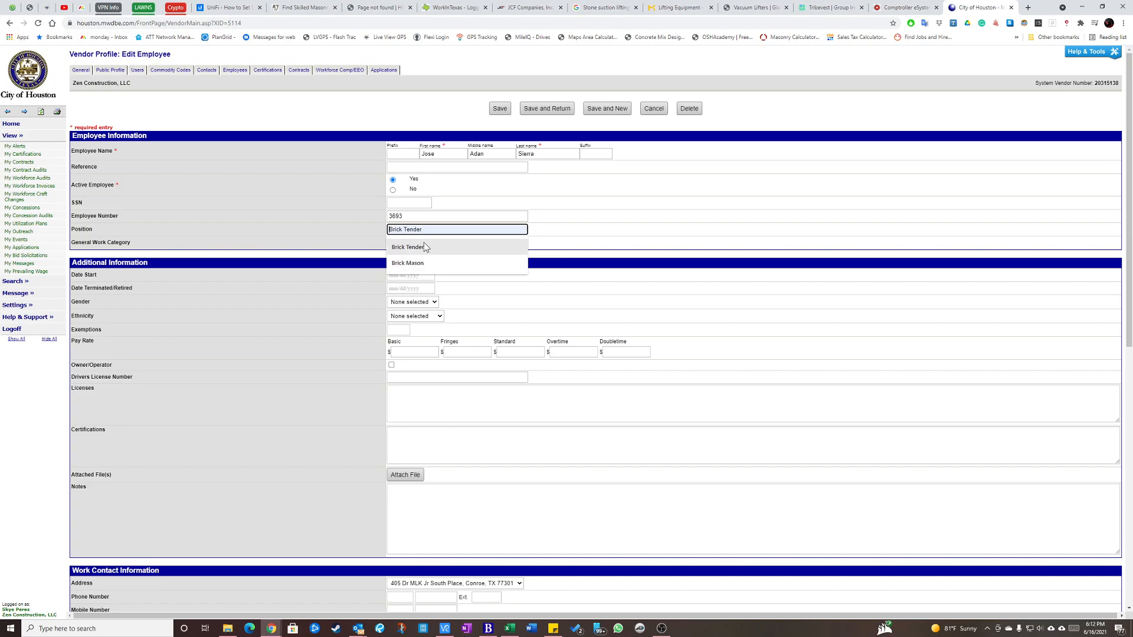
left_click(568, 234)
left_click(494, 243)
left_click(565, 246)
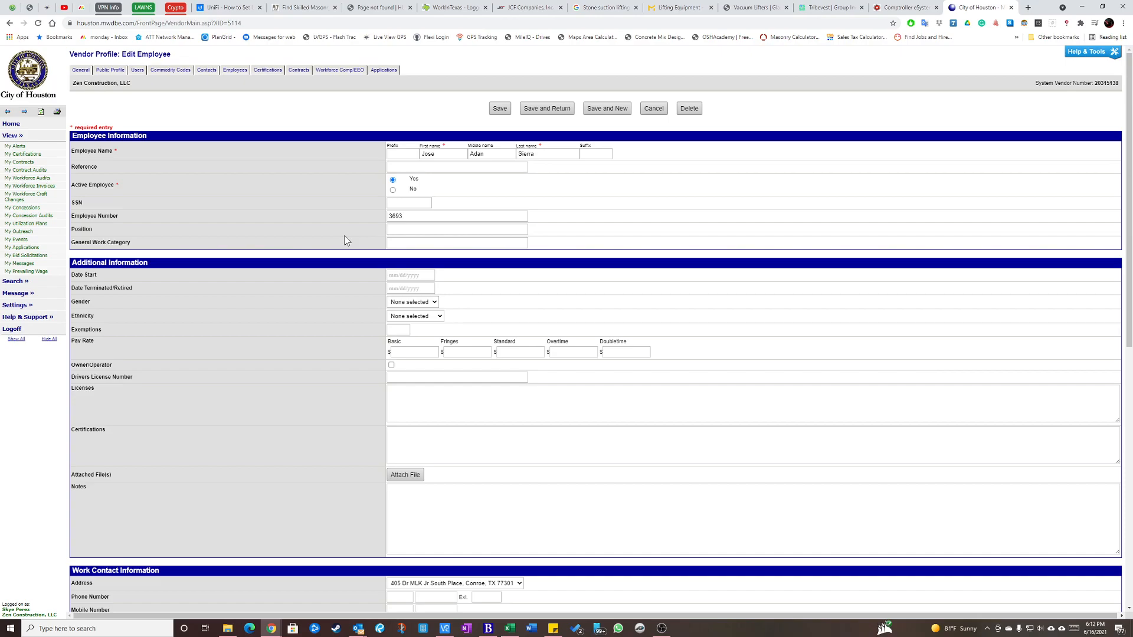
left_click(404, 229)
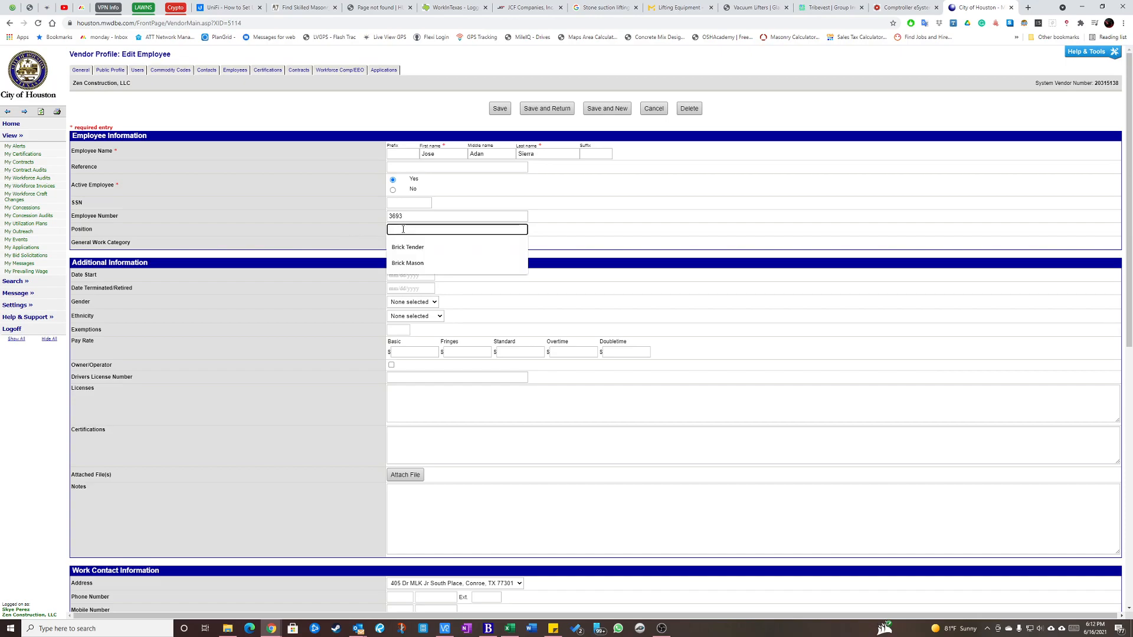
left_click(403, 229)
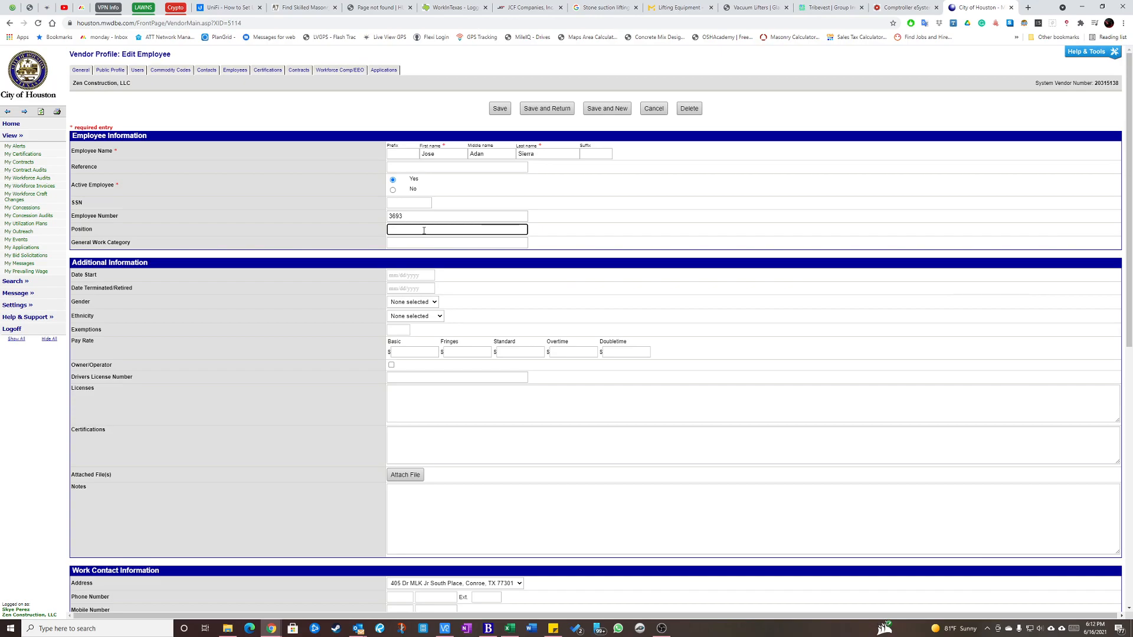
Set the position to Brick Tender and the general work category to Masonry, and save the record, returning to the employee list.
left_click(412, 231)
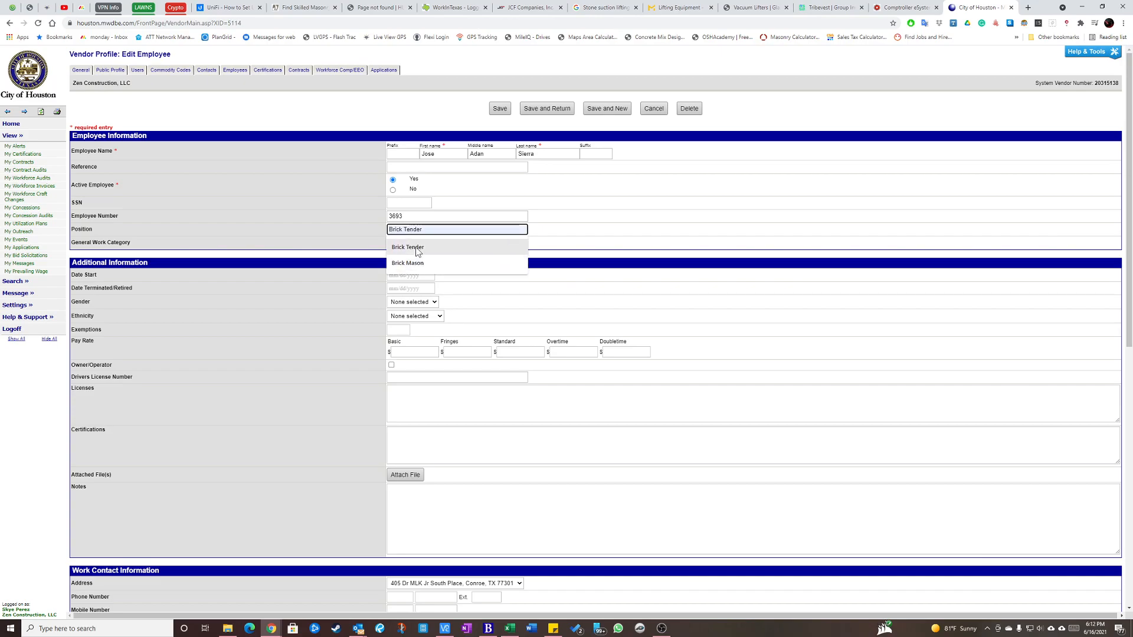
left_click(417, 249)
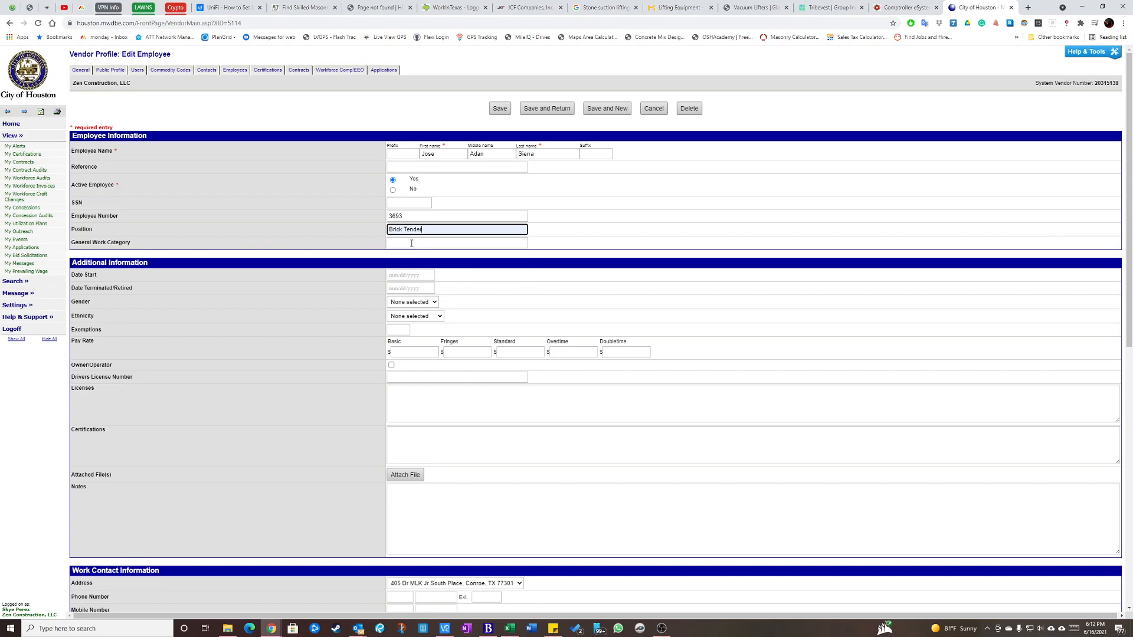
left_click(412, 243)
left_click(410, 263)
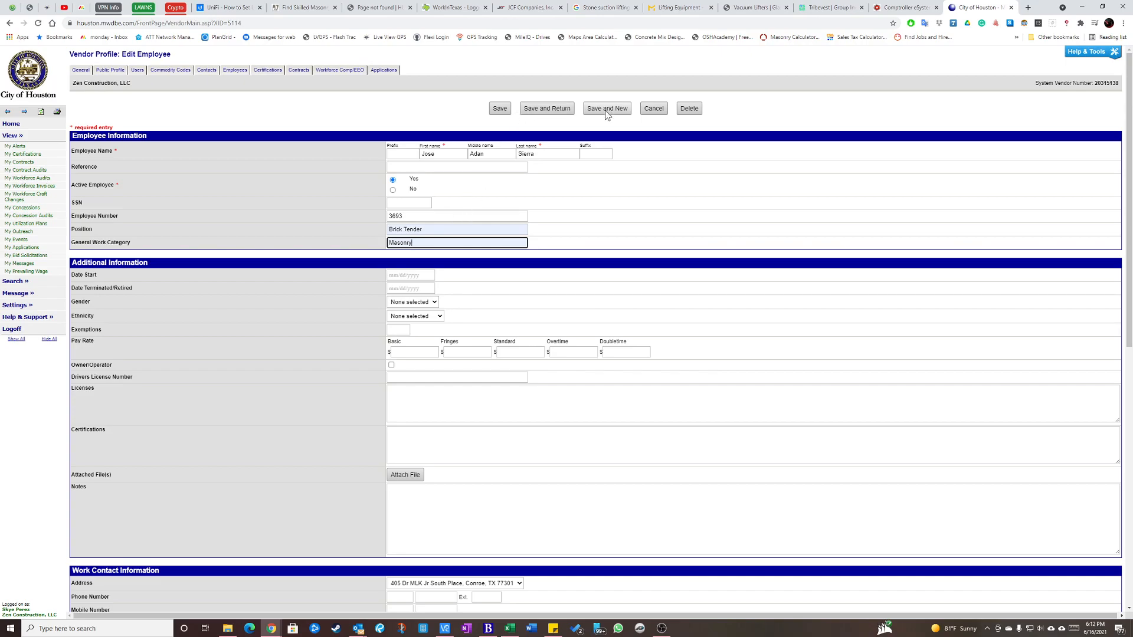
left_click(547, 111)
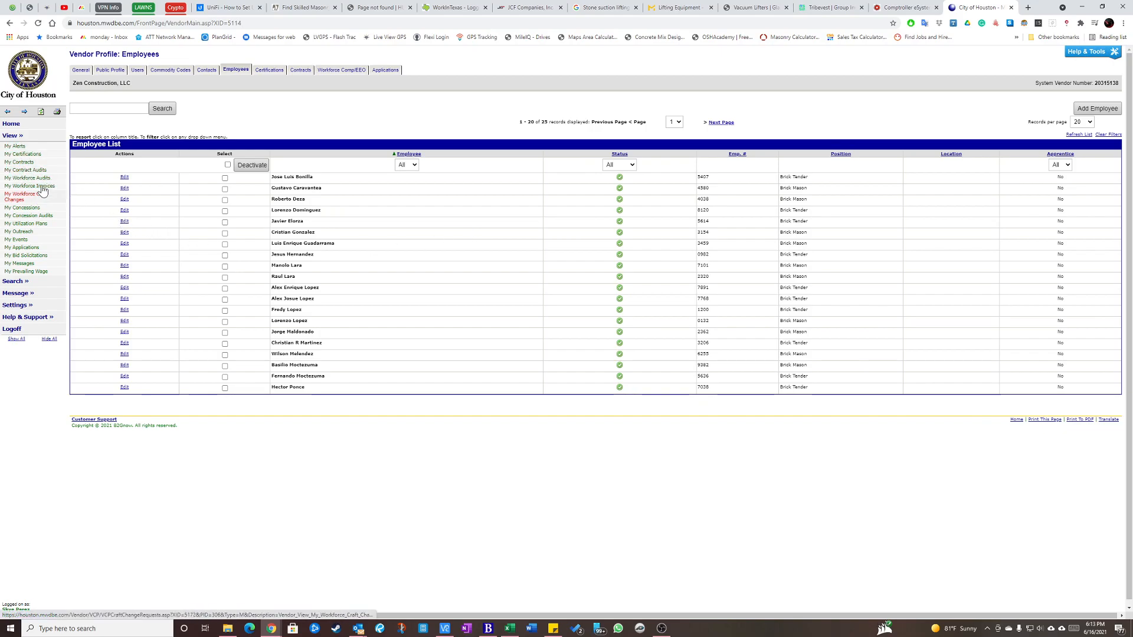
Open the company's workforce audits and filter them by the Pending Certif. status.
left_click(18, 137)
left_click(18, 137)
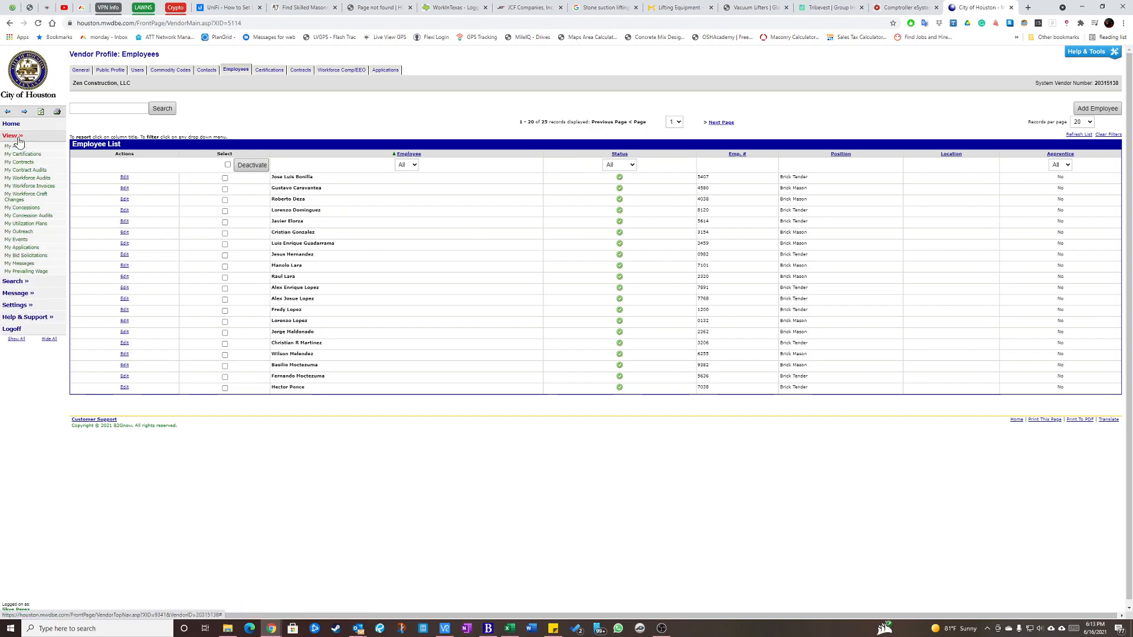
left_click(23, 180)
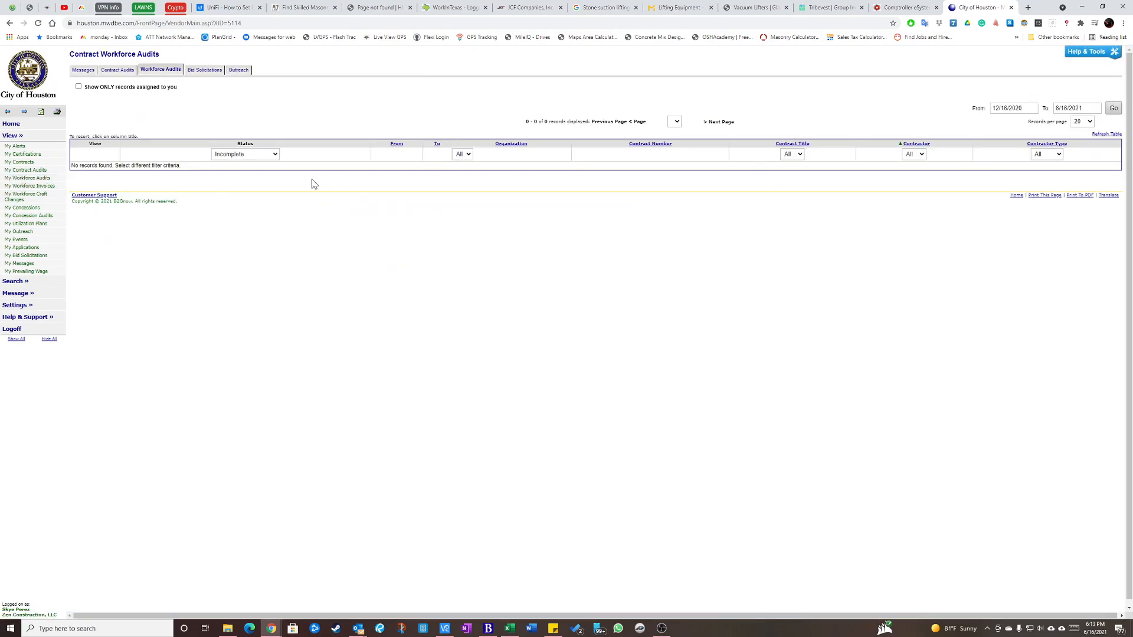
left_click(276, 157)
left_click(275, 156)
left_click(254, 157)
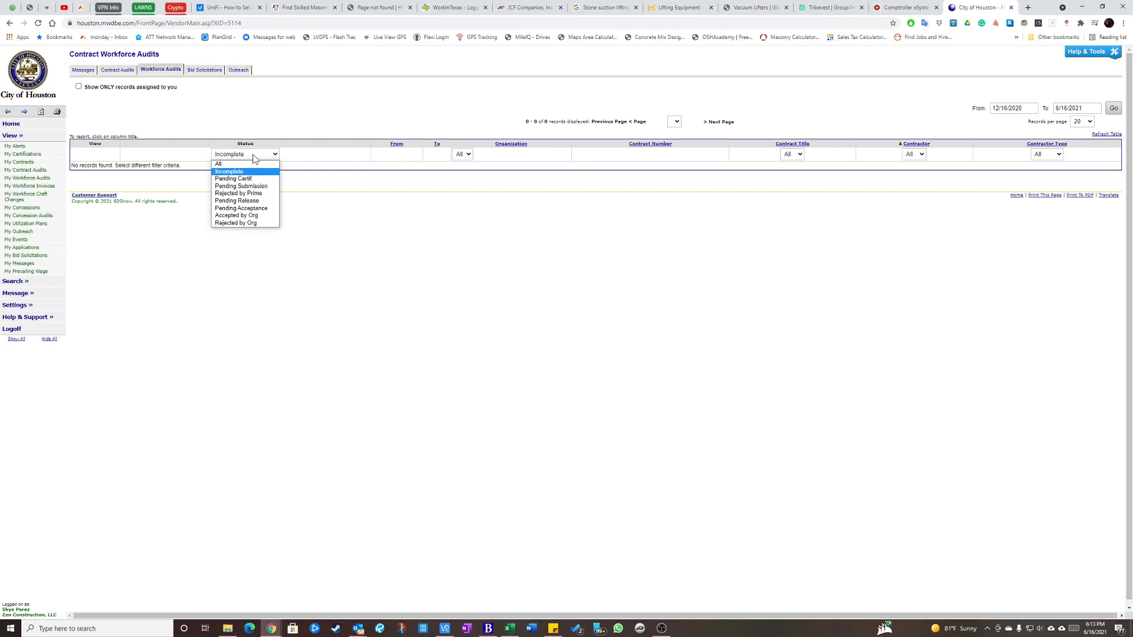
left_click(253, 155)
left_click(258, 158)
left_click(260, 180)
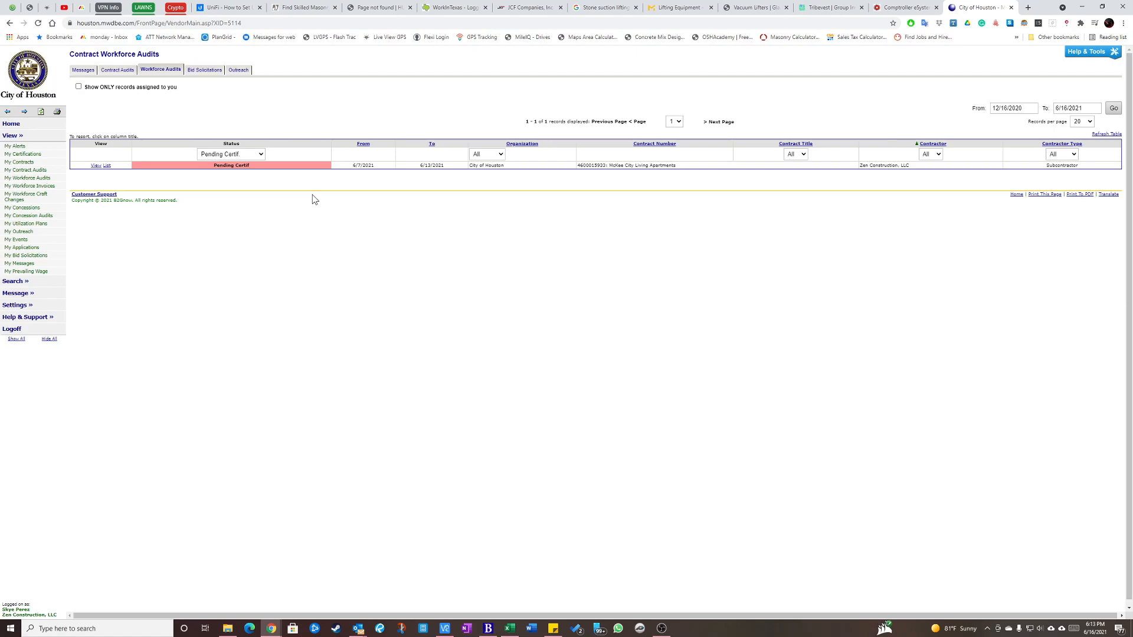
Show the workforce audits of all statuses and go to page 3 of the list.
left_click(258, 154)
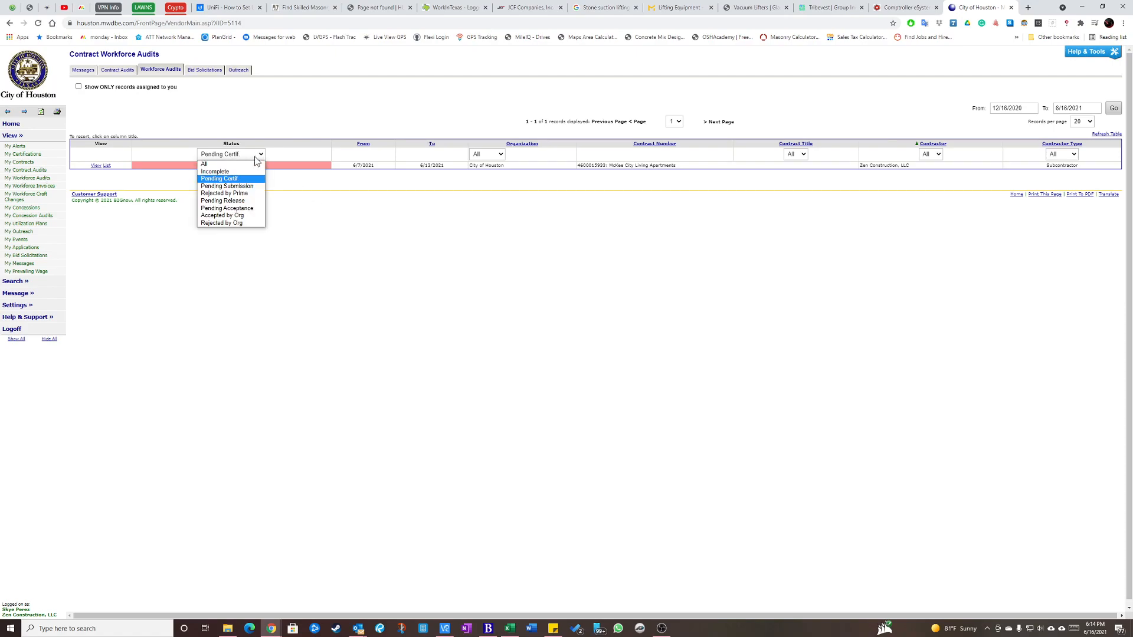
left_click(218, 164)
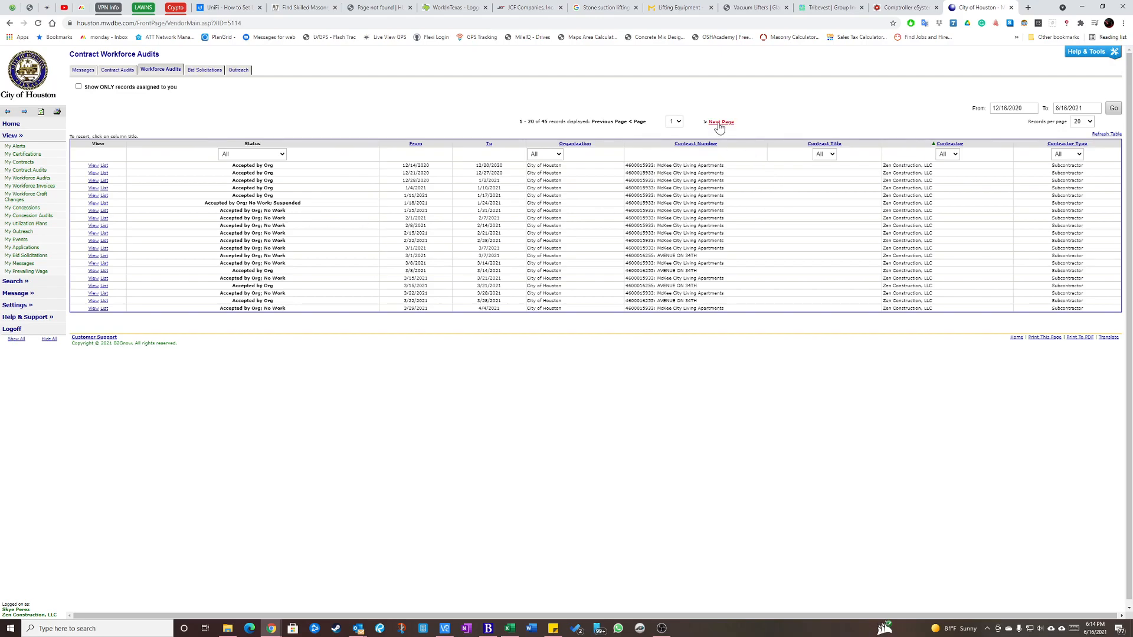
left_click(674, 122)
left_click(674, 146)
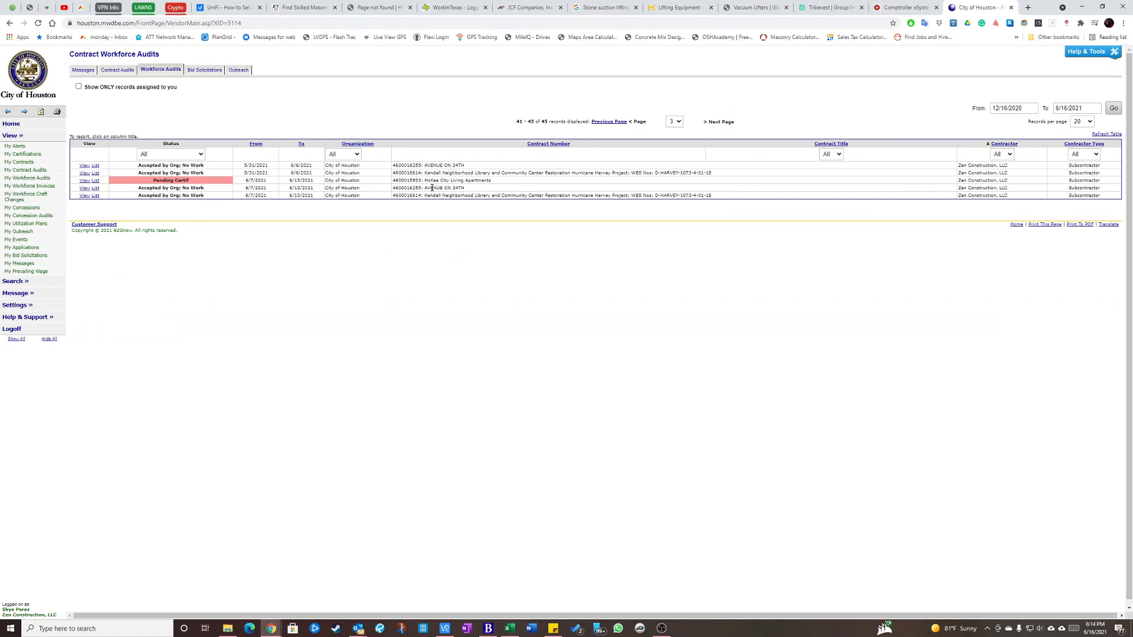
Open the McKee City Living Apartments audit awaiting certification, review its employee hours in edit mode, and return to the audit overview.
left_click_drag(153, 181, 190, 182)
left_click_drag(424, 181, 500, 184)
left_click(85, 181)
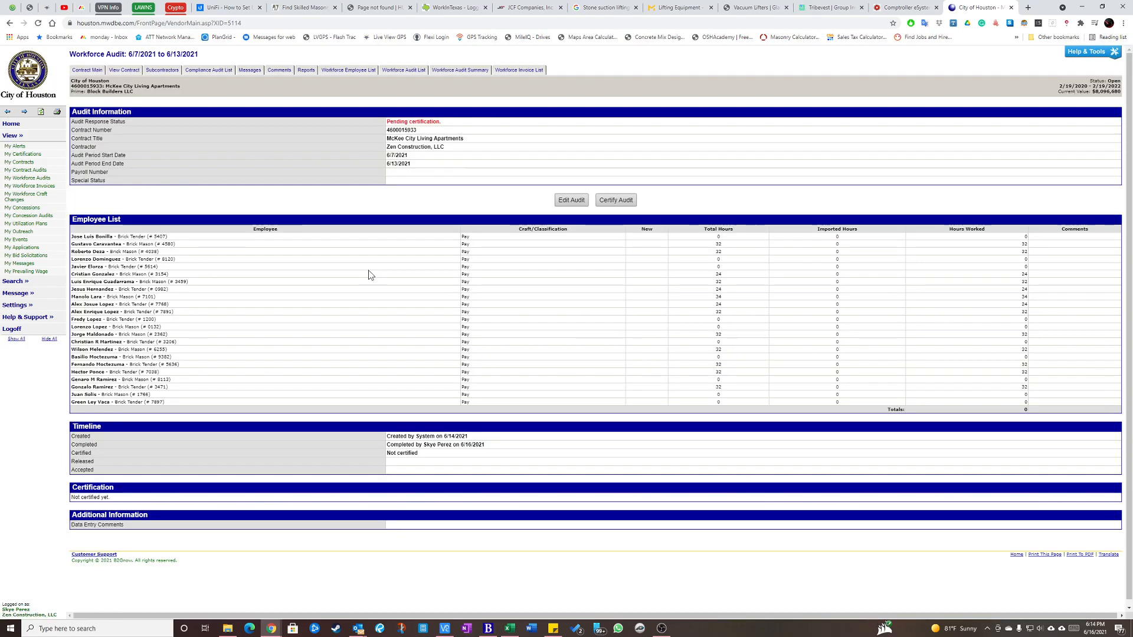
left_click(574, 202)
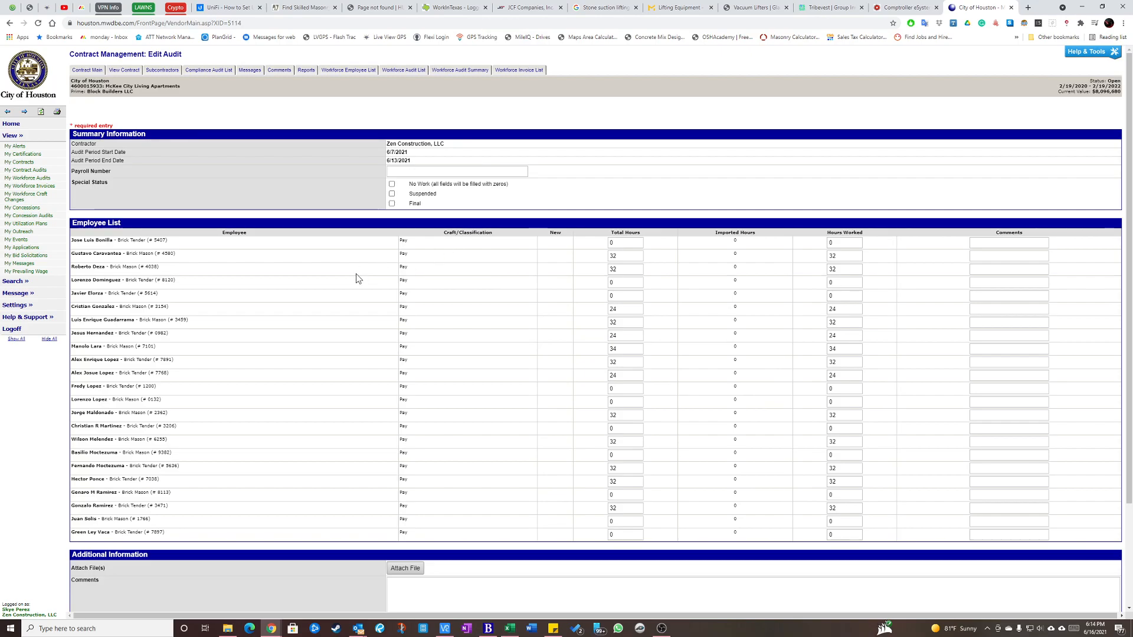
left_click(10, 24)
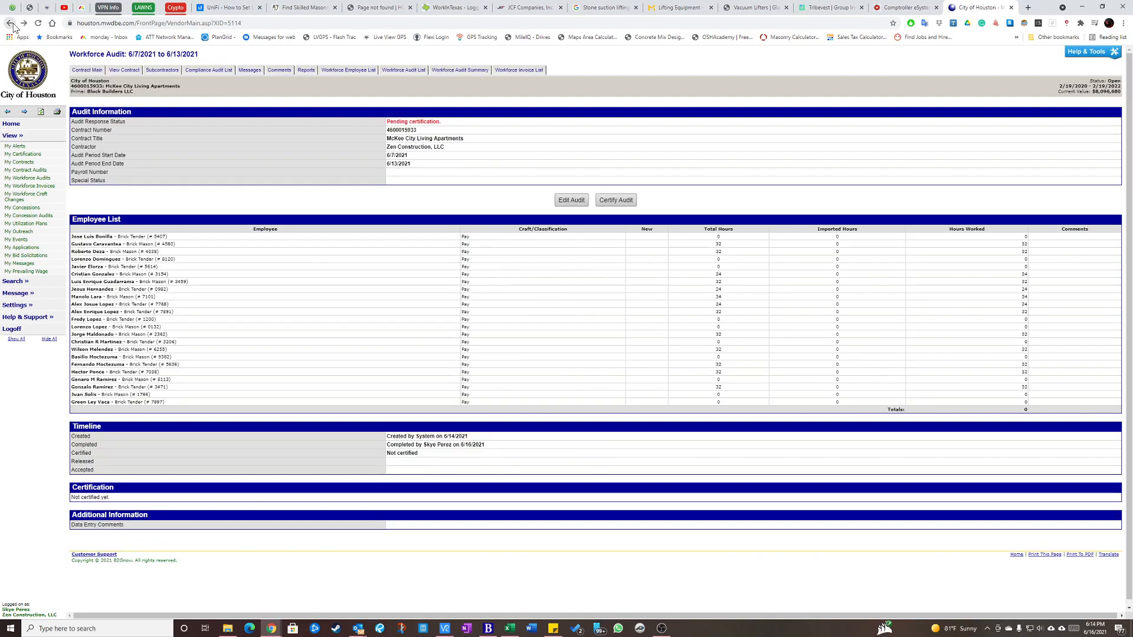
Return to the workforce audits list, show all statuses on page 3, and reopen the McKee City Living Apartments audit pending certification.
left_click(11, 23)
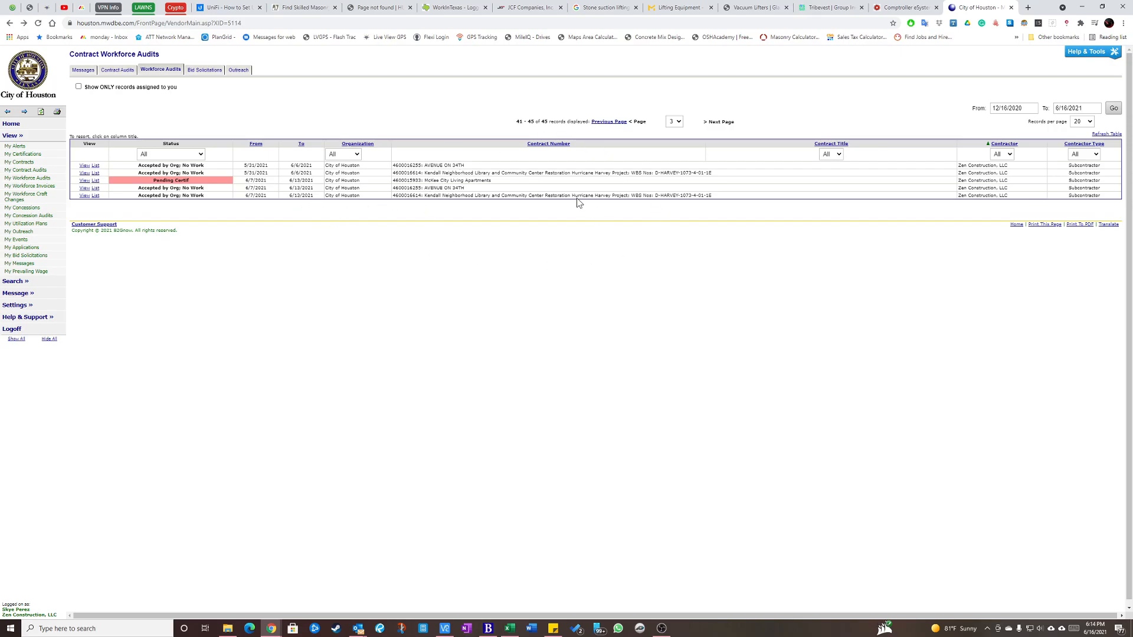
left_click(155, 154)
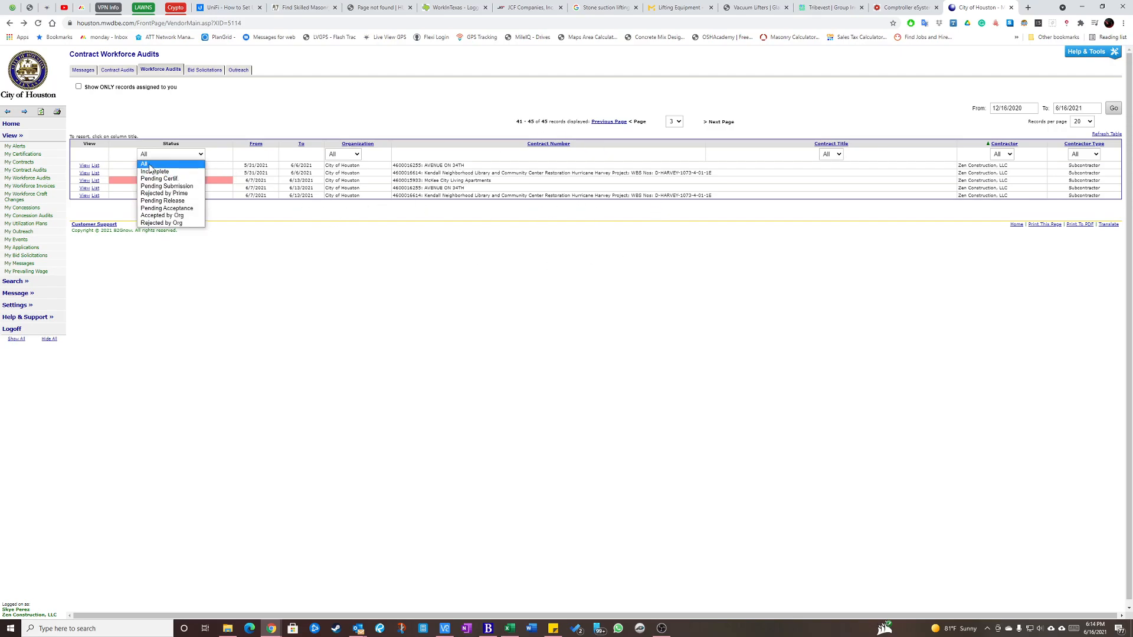
left_click(149, 164)
left_click(675, 122)
left_click(672, 146)
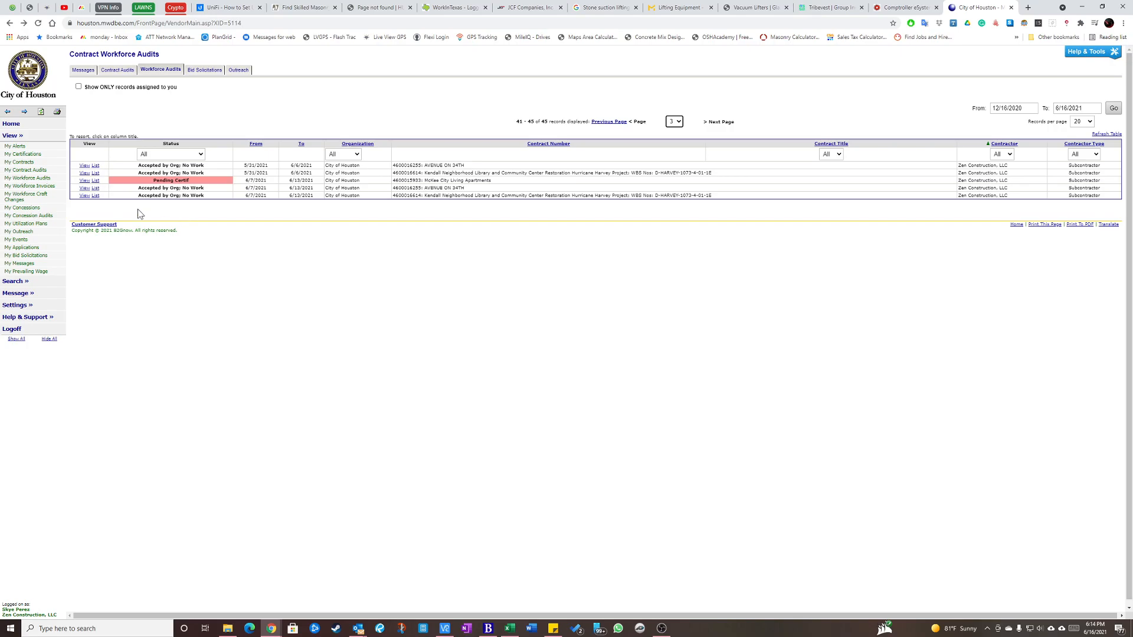
left_click(86, 181)
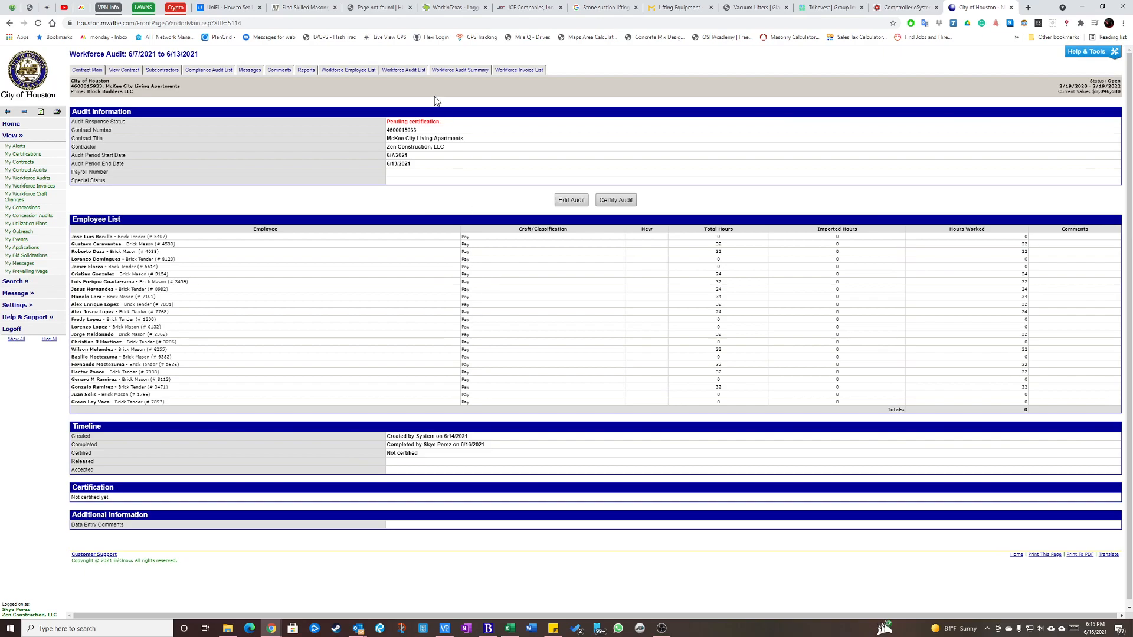
From the contract's workforce employee list, start a new employee assignment and select the Brick Mason not yet added to the contract.
left_click(348, 76)
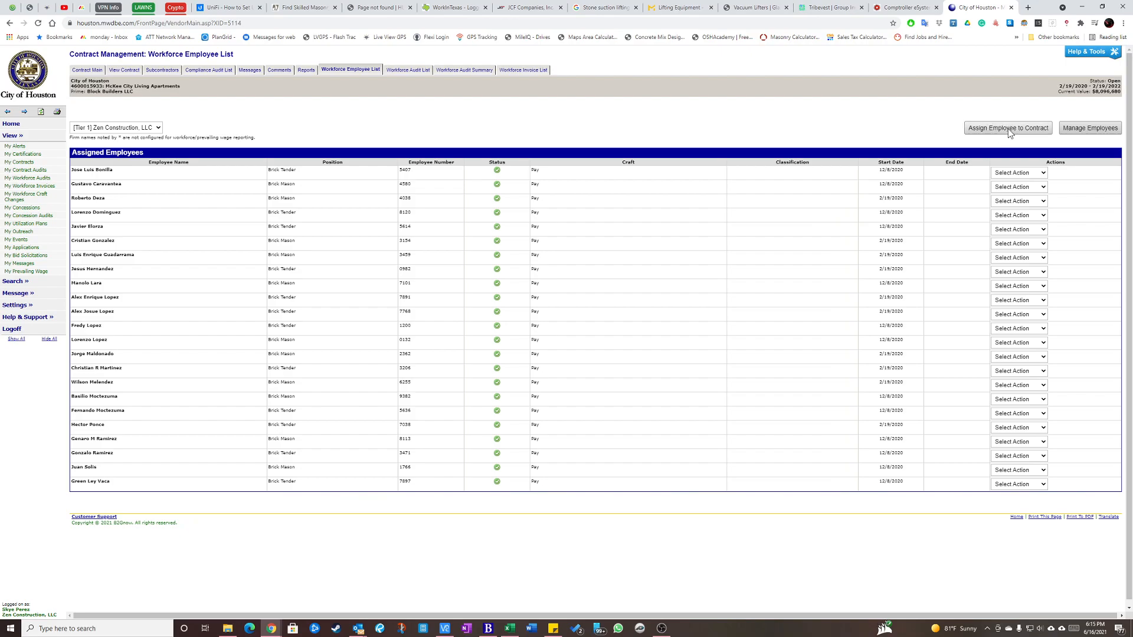
left_click(1008, 130)
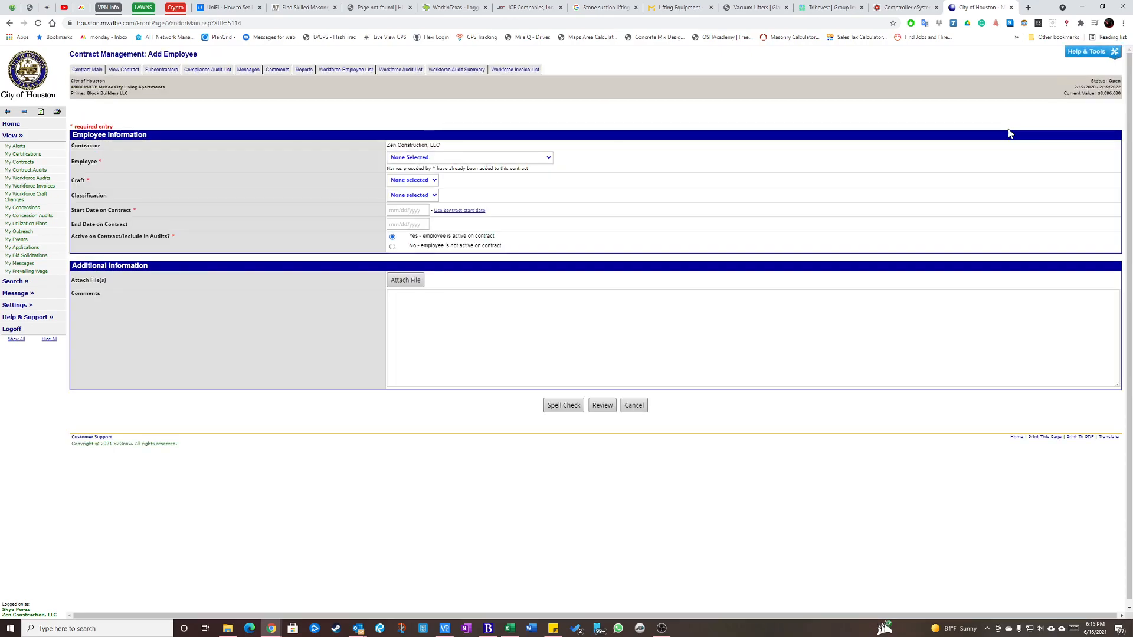
left_click(466, 158)
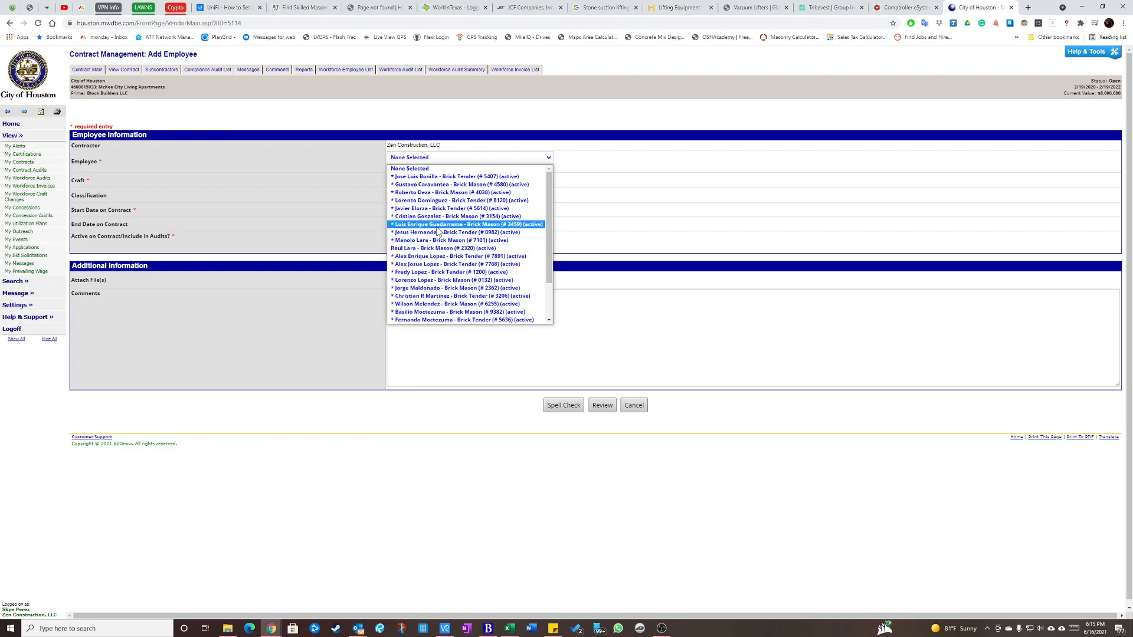
left_click(413, 249)
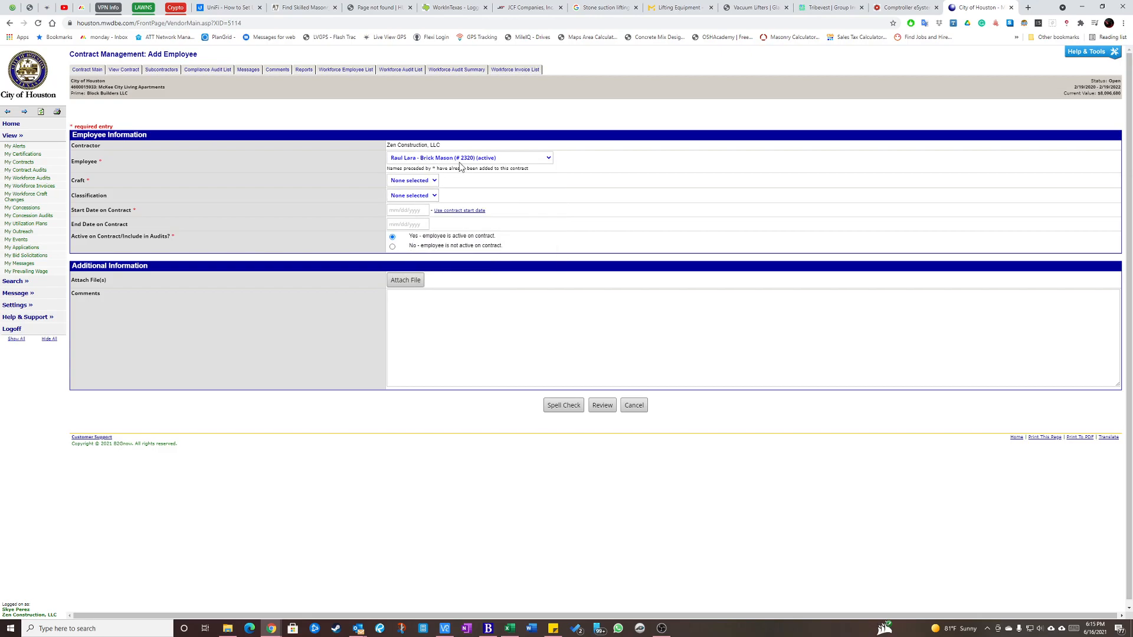
Set the Brick Mason's craft to POP - Pay, use the contract start date 2/19/2020, and save the reviewed assignment.
left_click(432, 183)
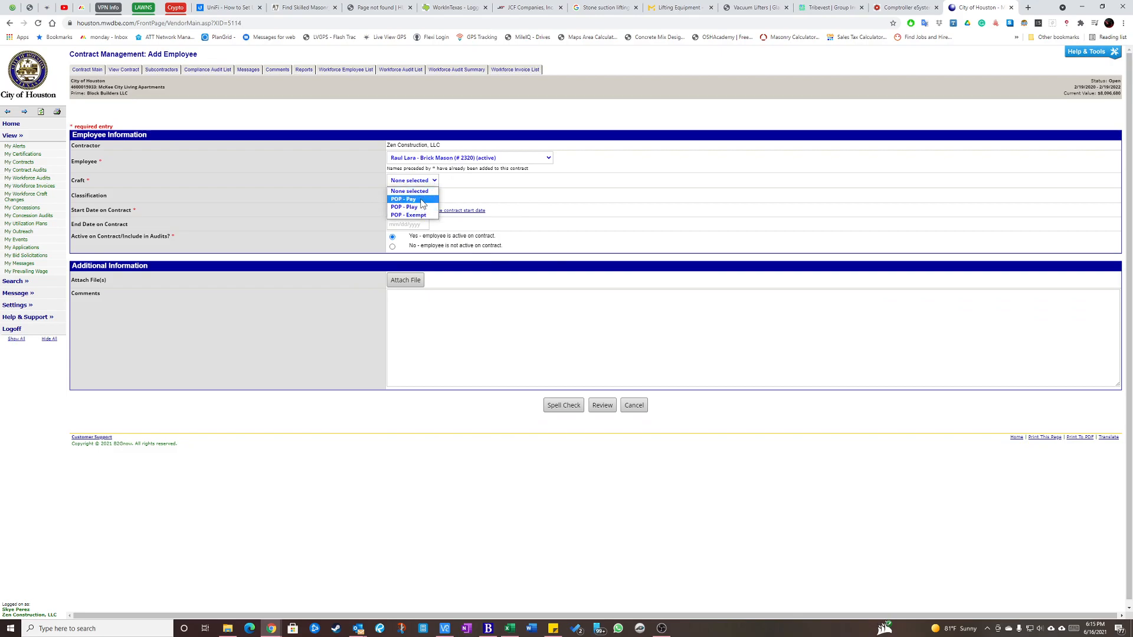
left_click(423, 200)
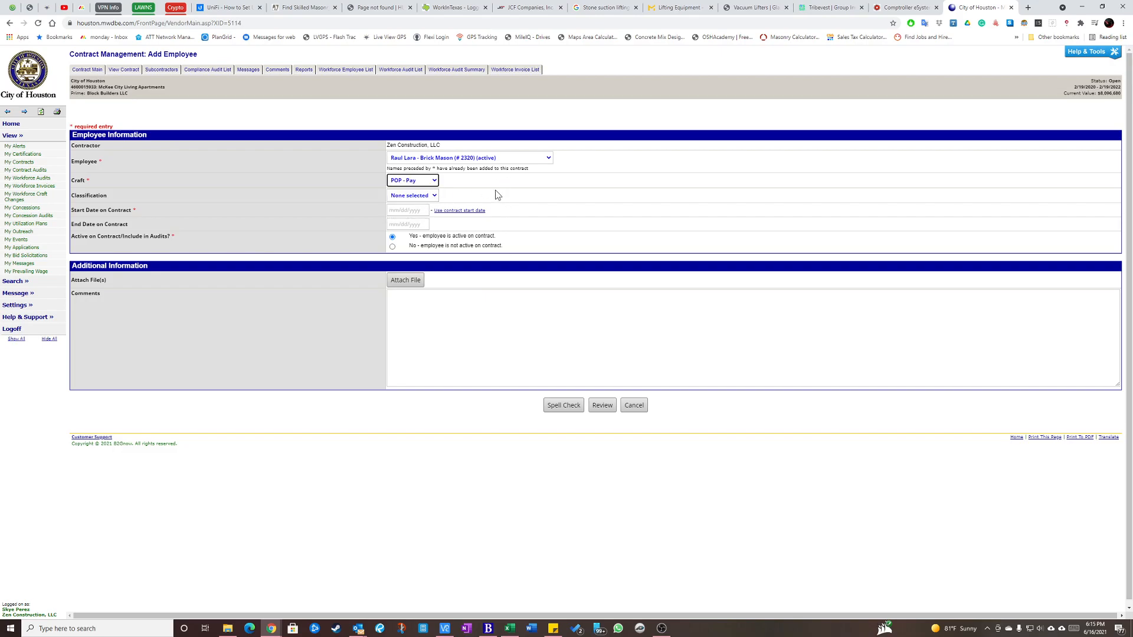
left_click(429, 184)
left_click(423, 184)
left_click(421, 185)
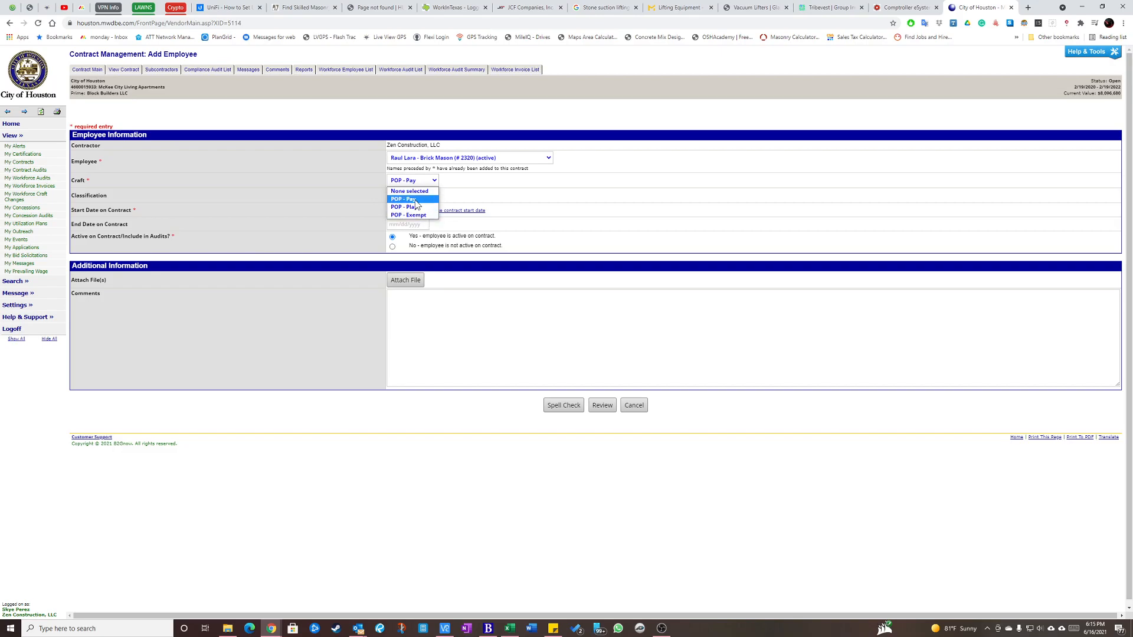
left_click(417, 200)
left_click(410, 196)
left_click(410, 197)
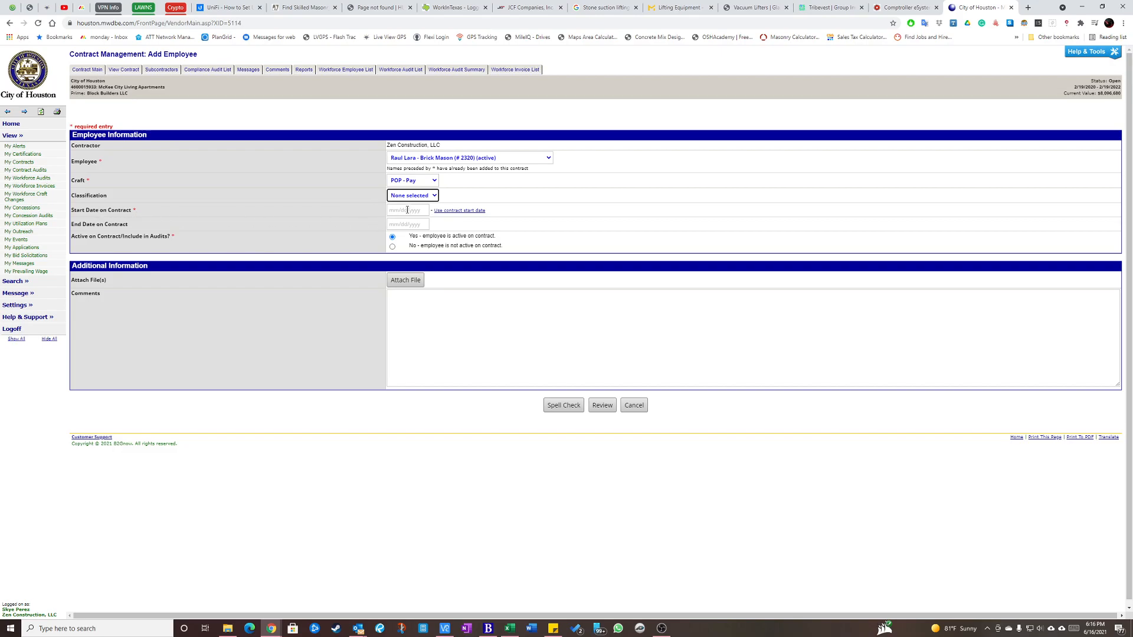
left_click(460, 216)
left_click(602, 406)
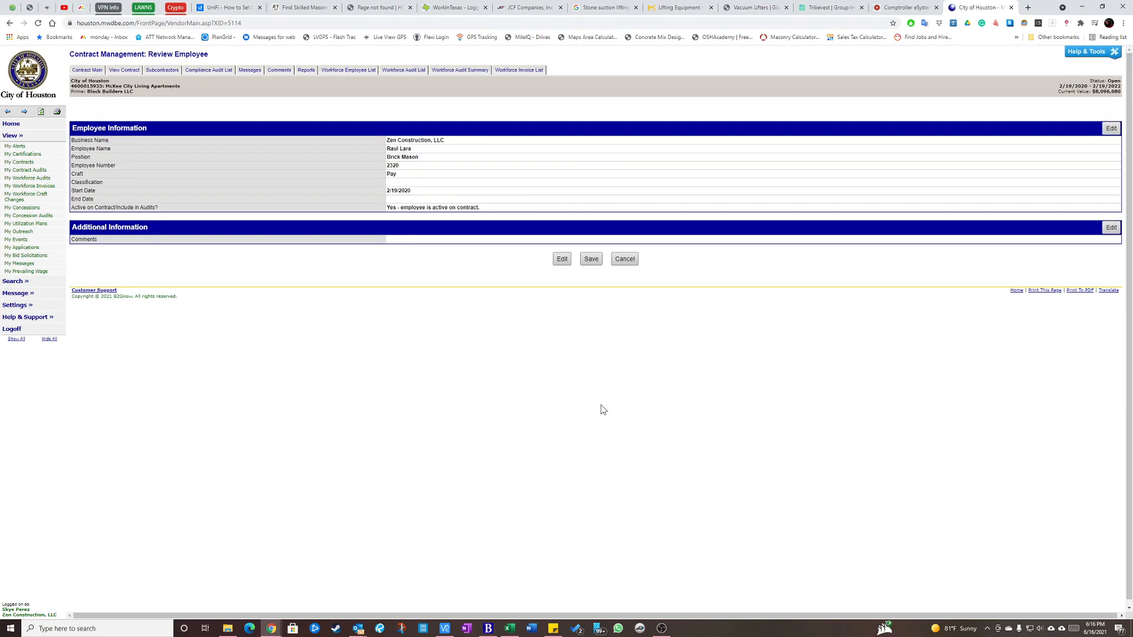
left_click(590, 260)
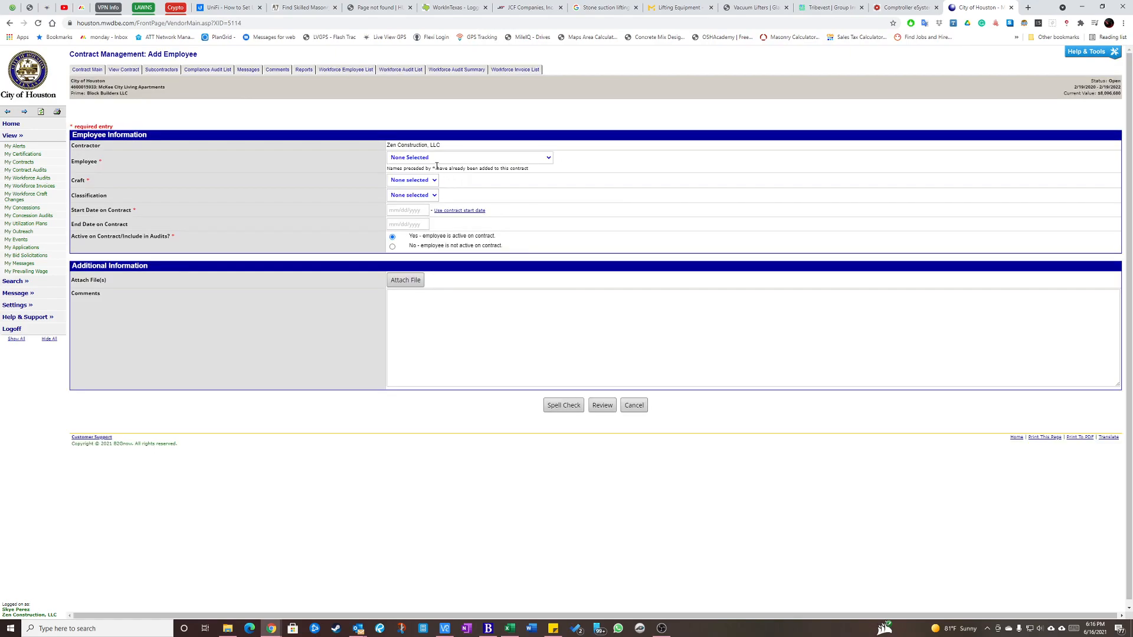
Assign the unassigned Brick Tender to the contract with craft POP - Pay and the contract start date 2/19/2020, and save.
left_click(431, 158)
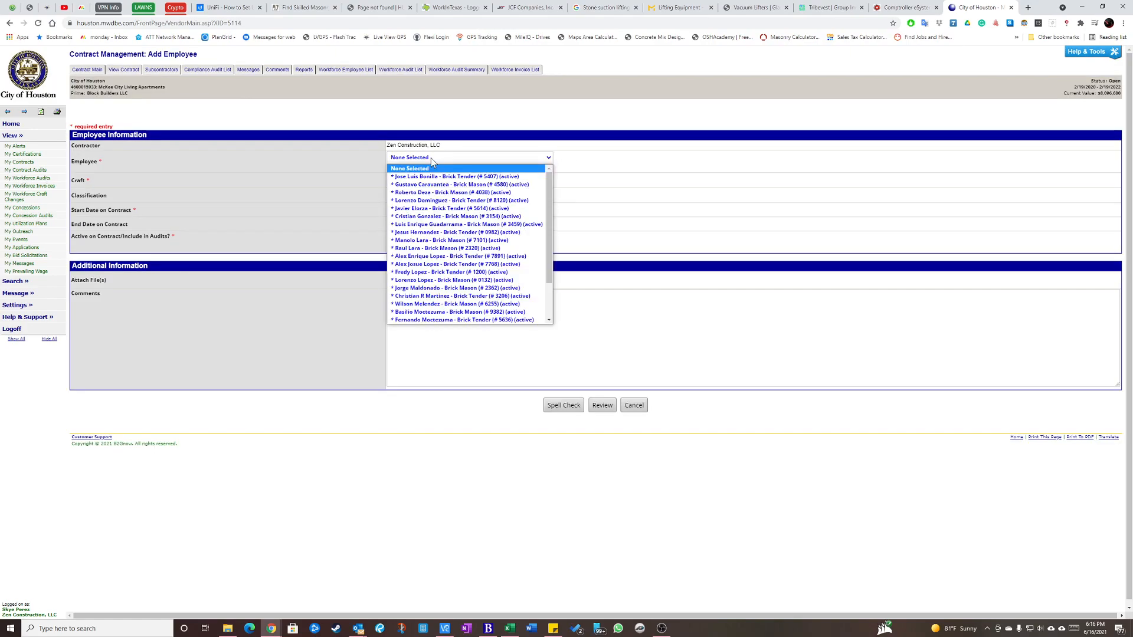
left_click_drag(550, 205, 547, 239)
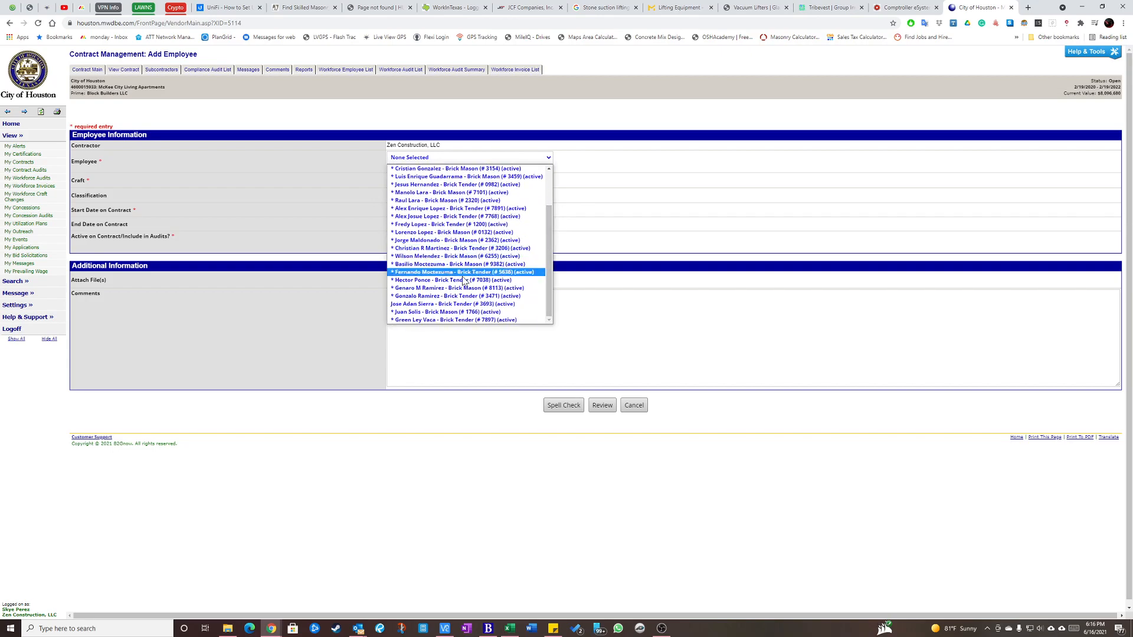
left_click(445, 305)
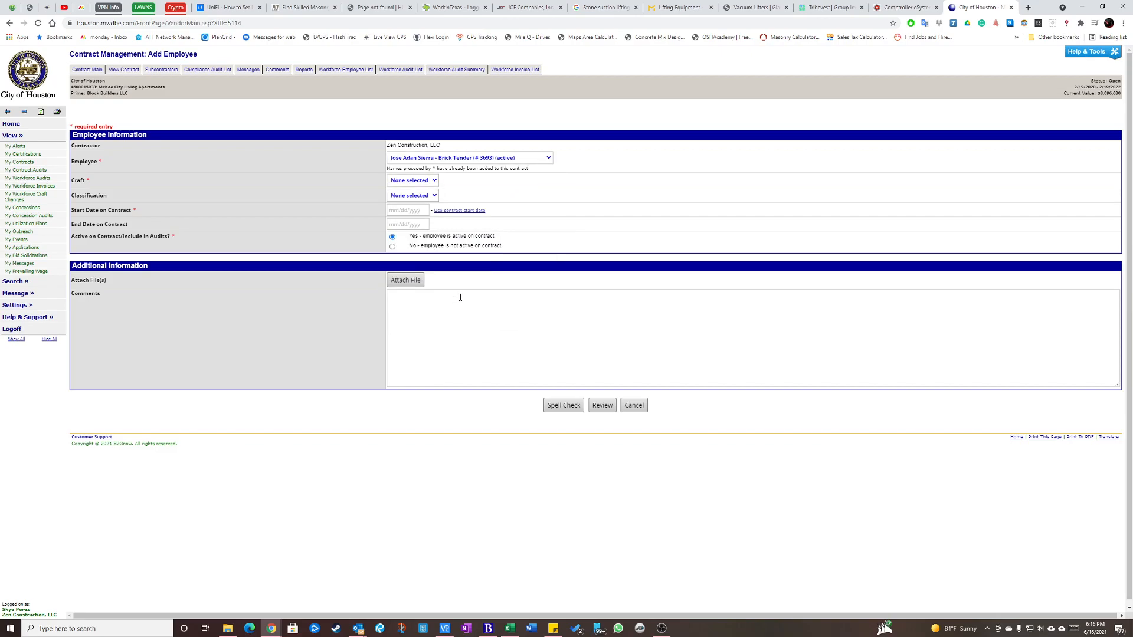
left_click(434, 182)
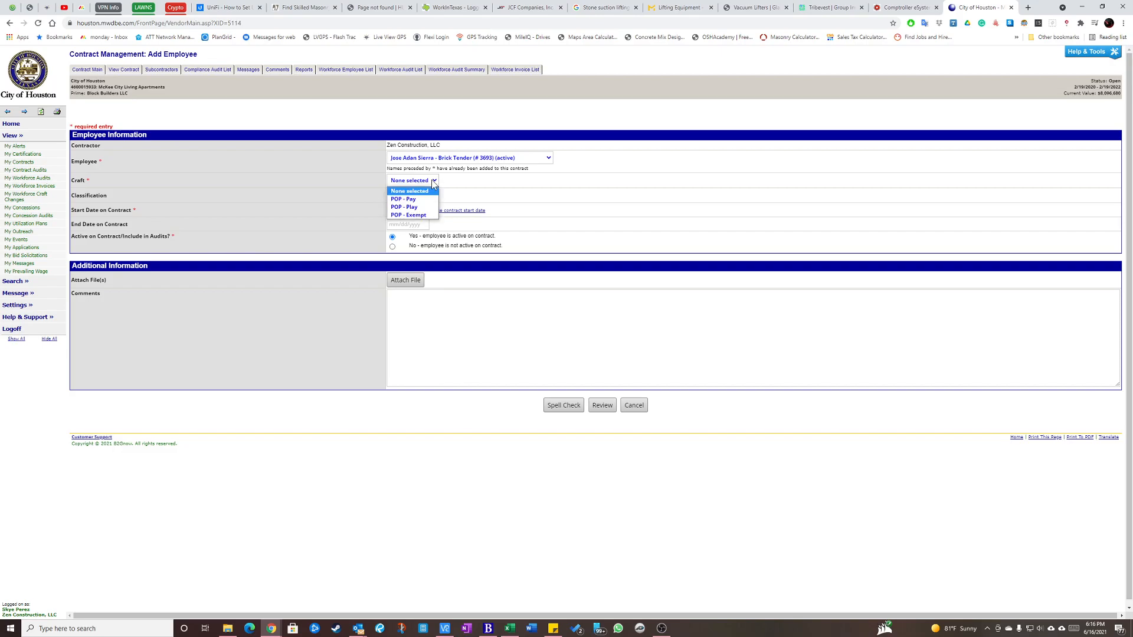
left_click(423, 201)
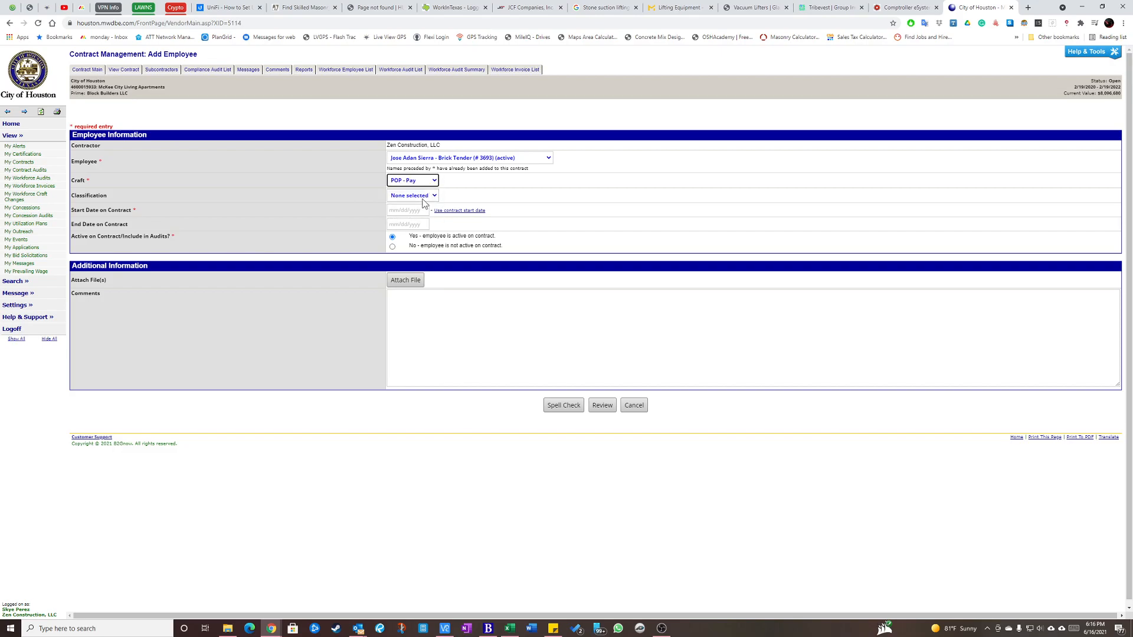
left_click(452, 213)
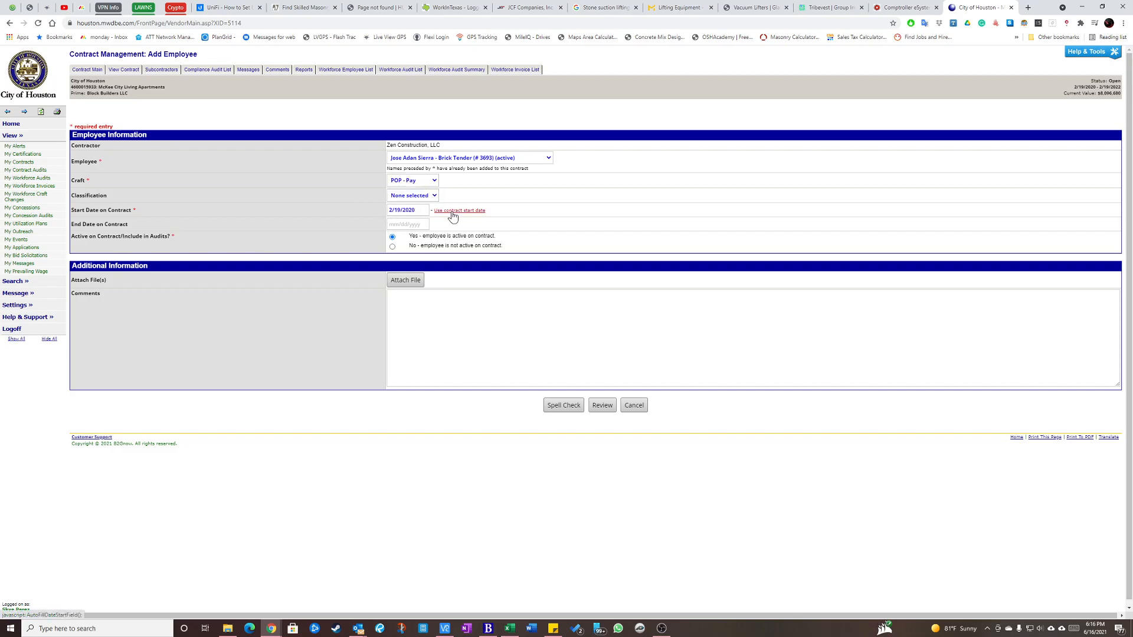
left_click(603, 405)
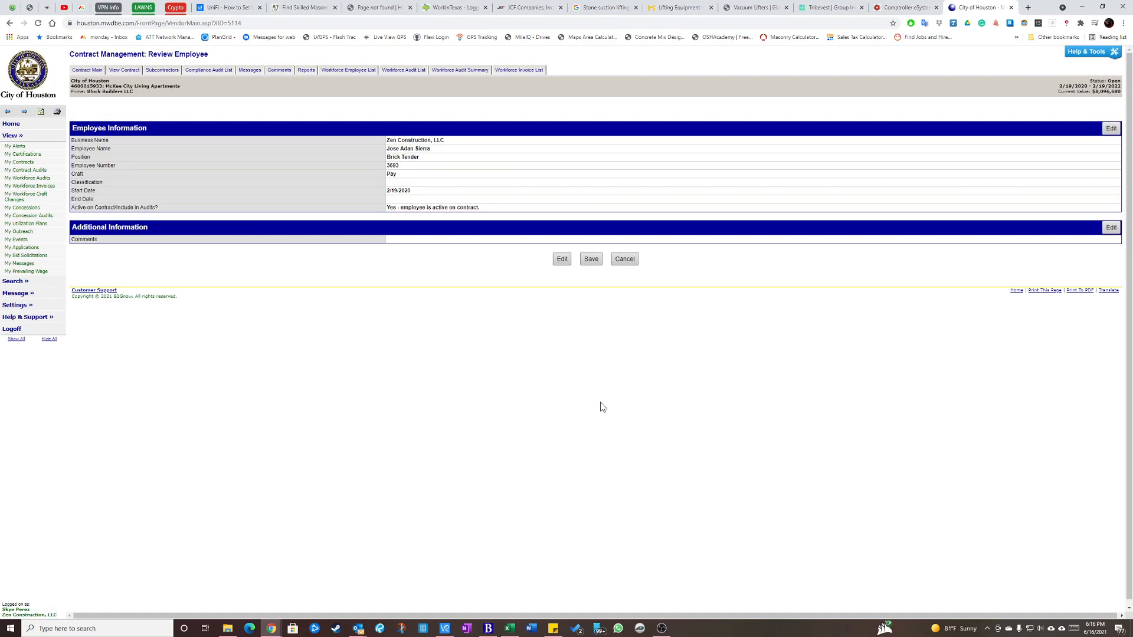
left_click(591, 259)
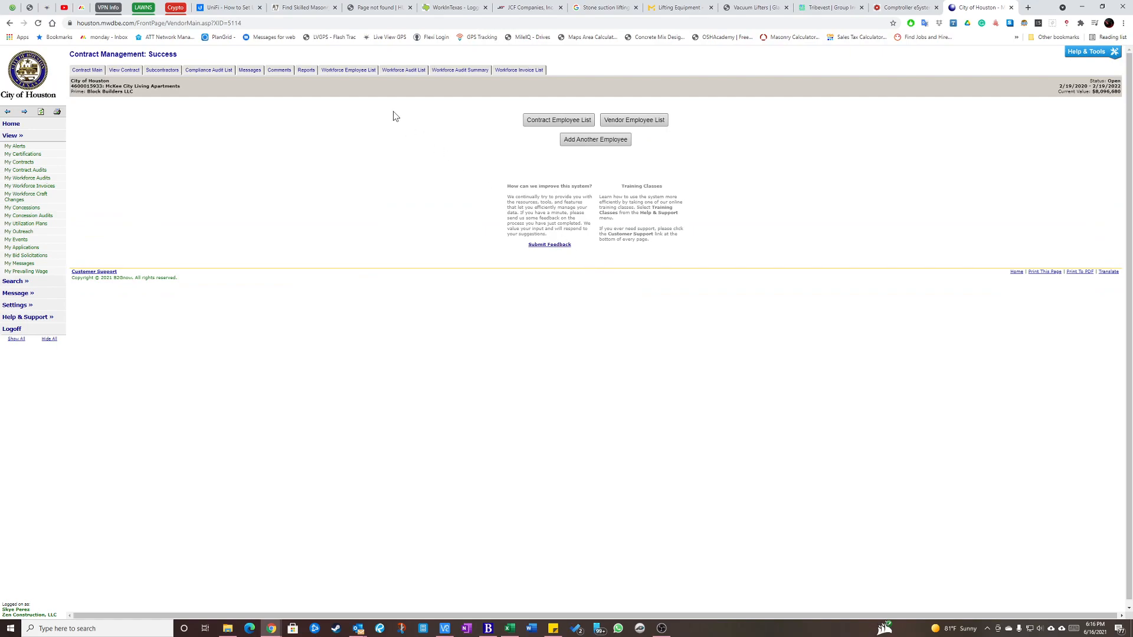
Open the contract's 6/7/2021 to 6/13/2021 workforce audit and add all remaining employees to it.
left_click(407, 70)
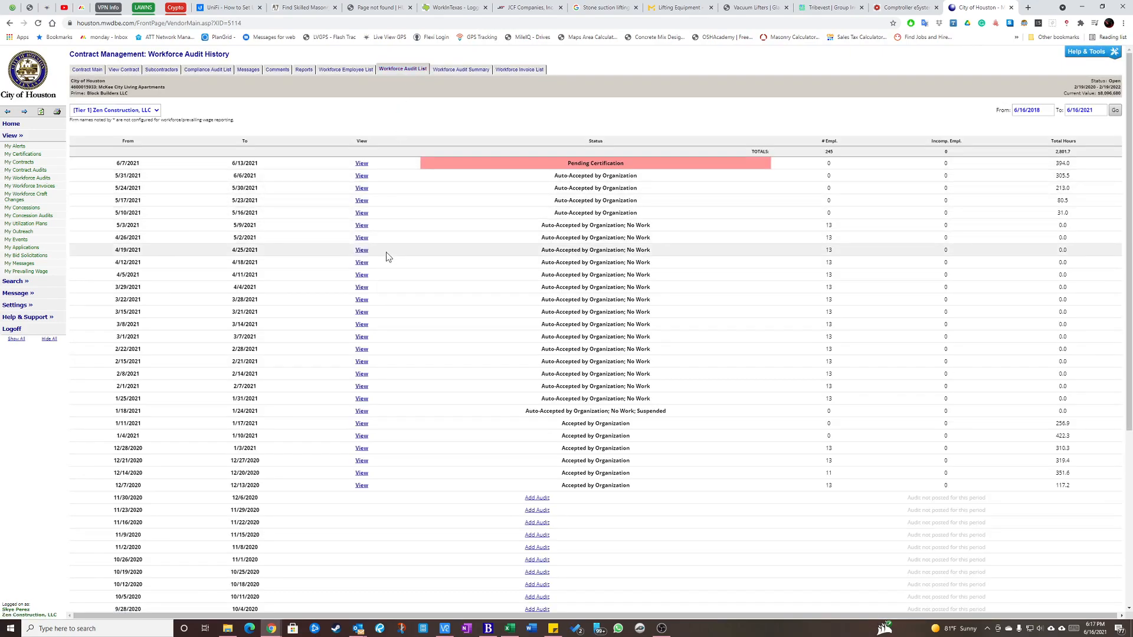
left_click(362, 164)
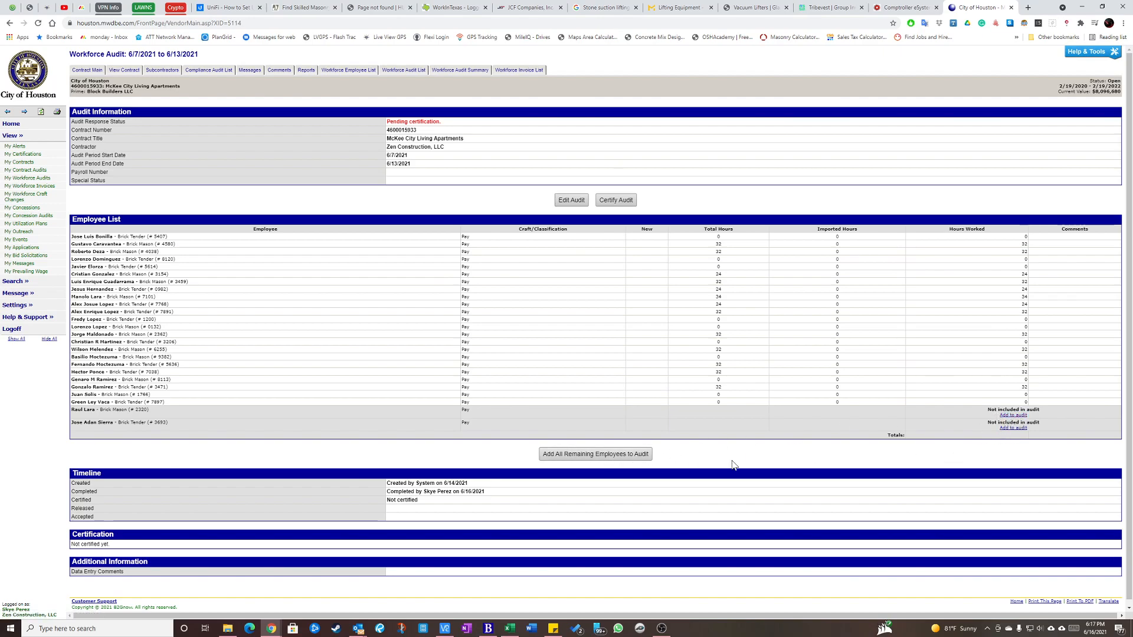
left_click(599, 456)
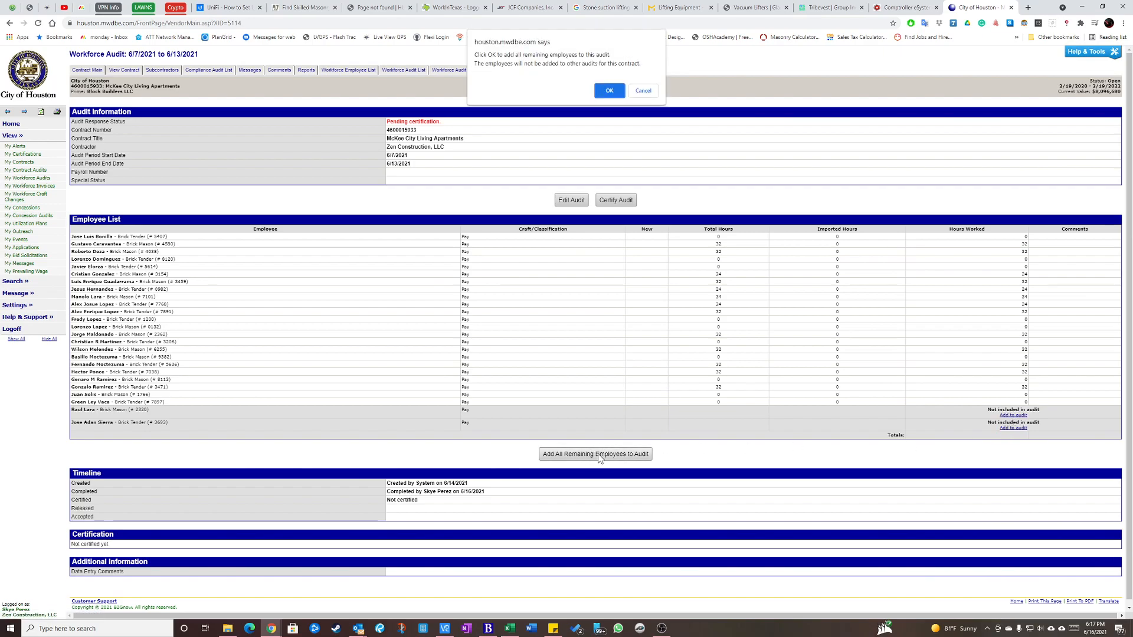
left_click(608, 91)
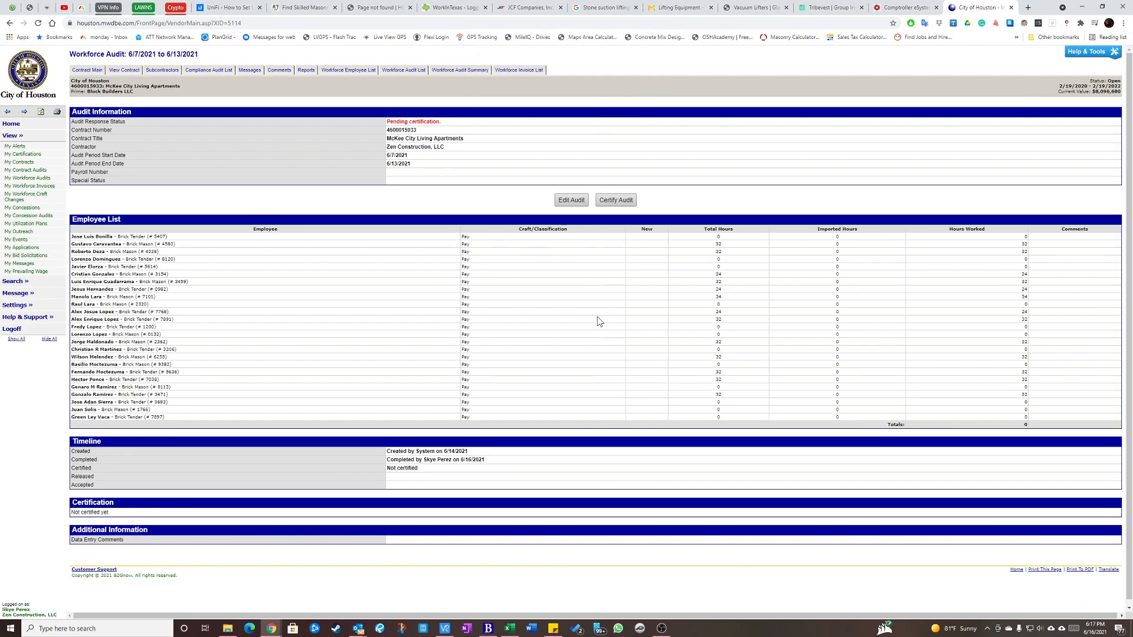
Edit the audit and set the newly added Brick Mason's total hours and hours worked to 24.
left_click(570, 200)
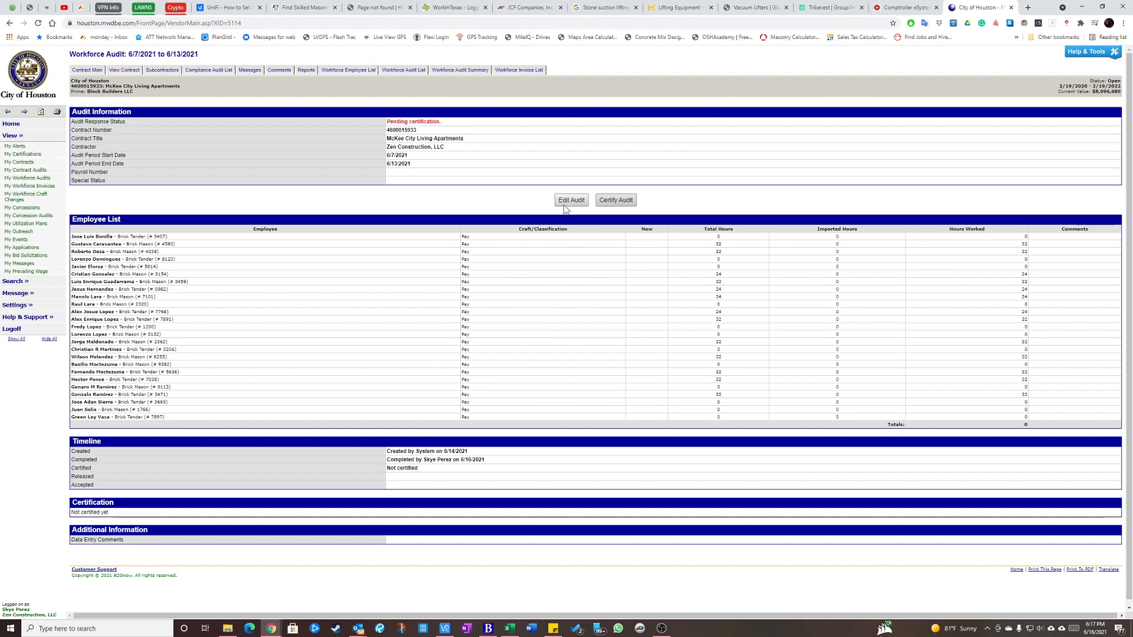
scroll(499, 338, "down", 2)
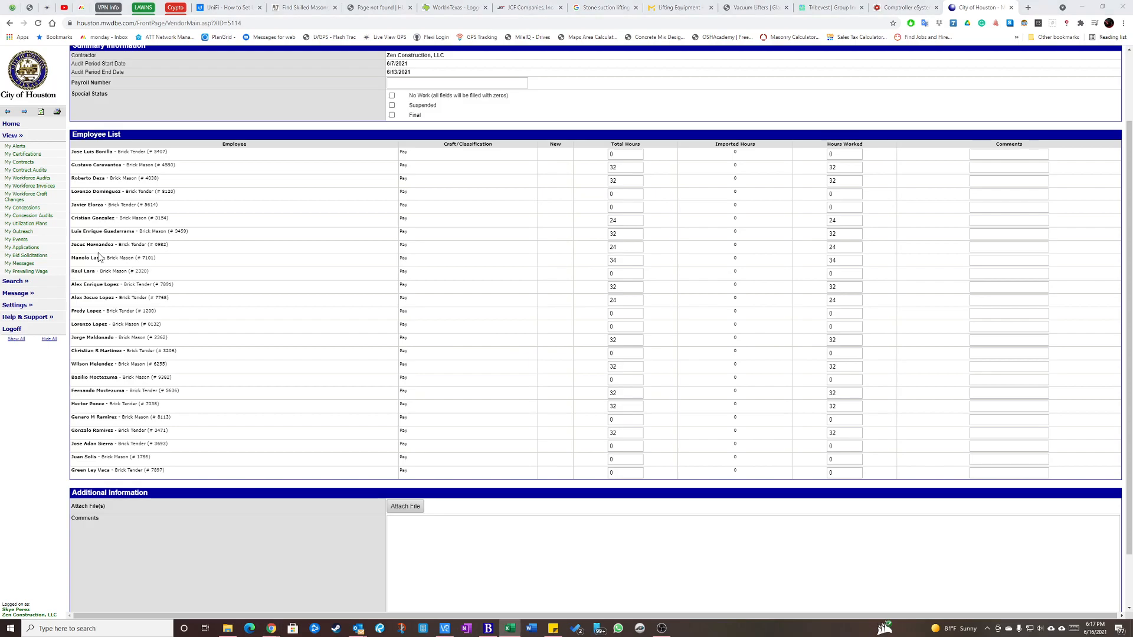
left_click_drag(81, 272, 109, 273)
left_click(179, 273)
left_click_drag(615, 275, 586, 275)
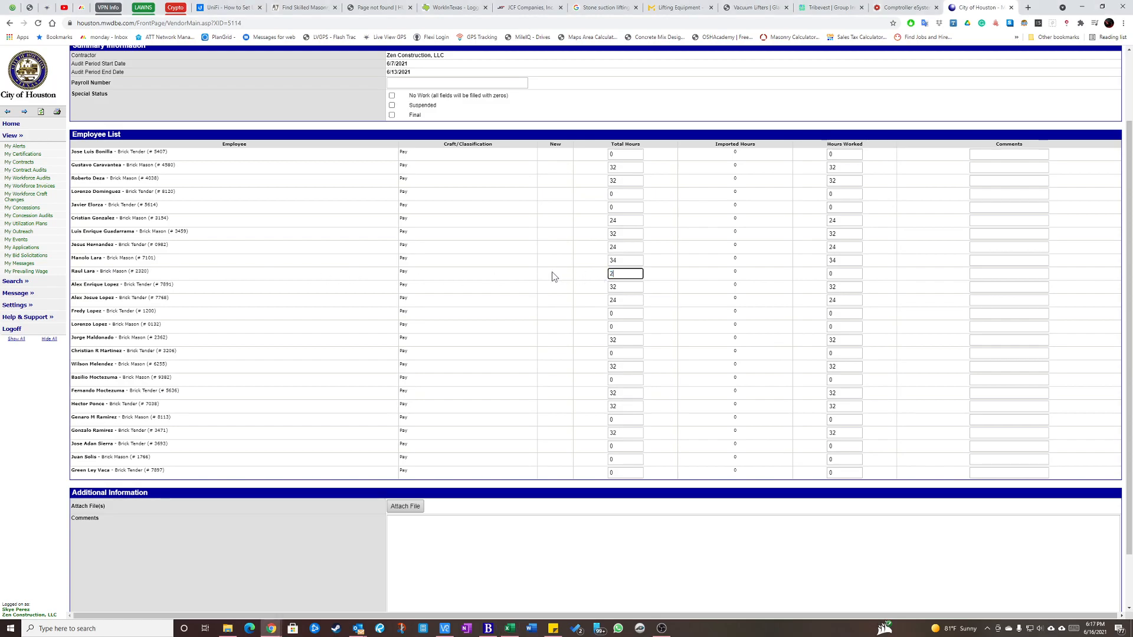
type("24")
key("Tab")
key("Tab")
Set the newly added Brick Tender's total hours and hours worked to 16 and look over the employee hours.
key("alt+Tab")
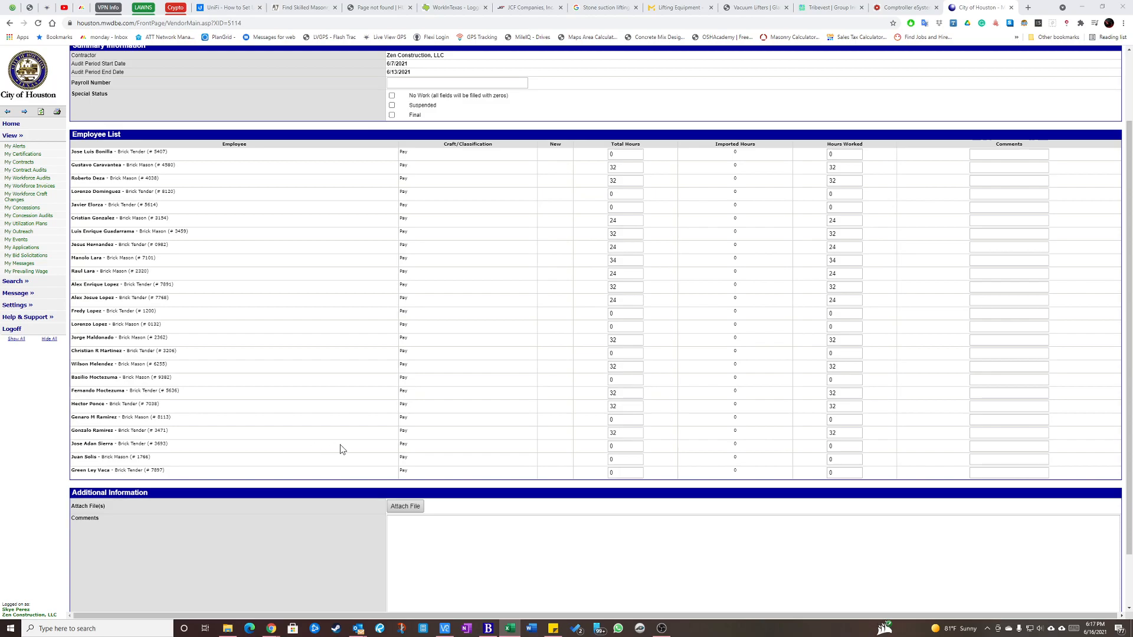
key("alt+Tab")
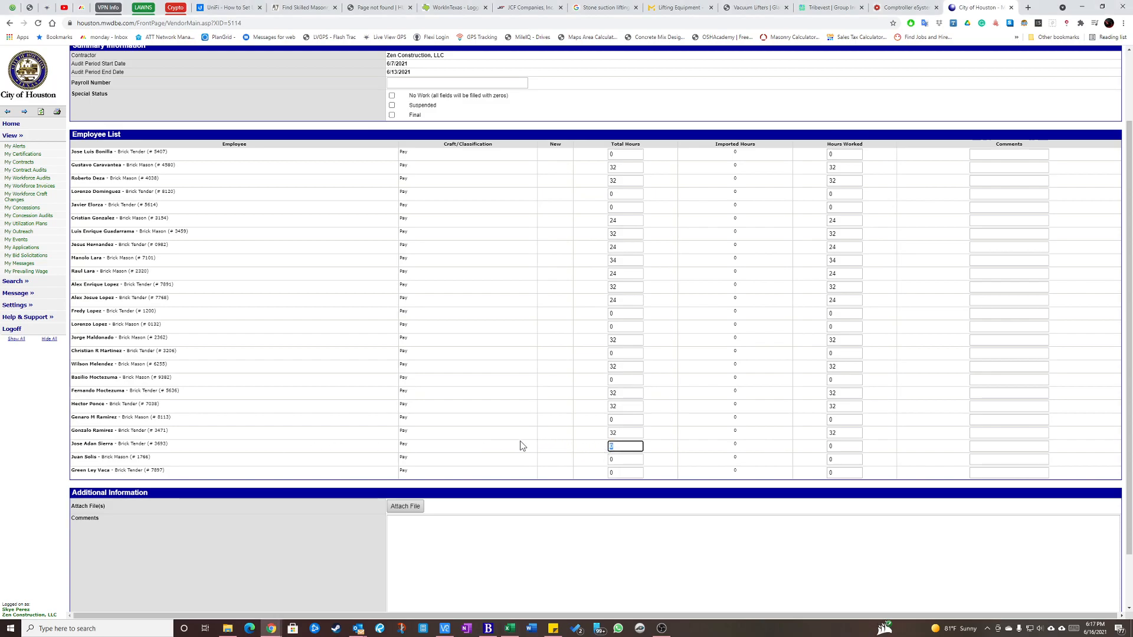
type("16")
key("Tab")
key("Tab")
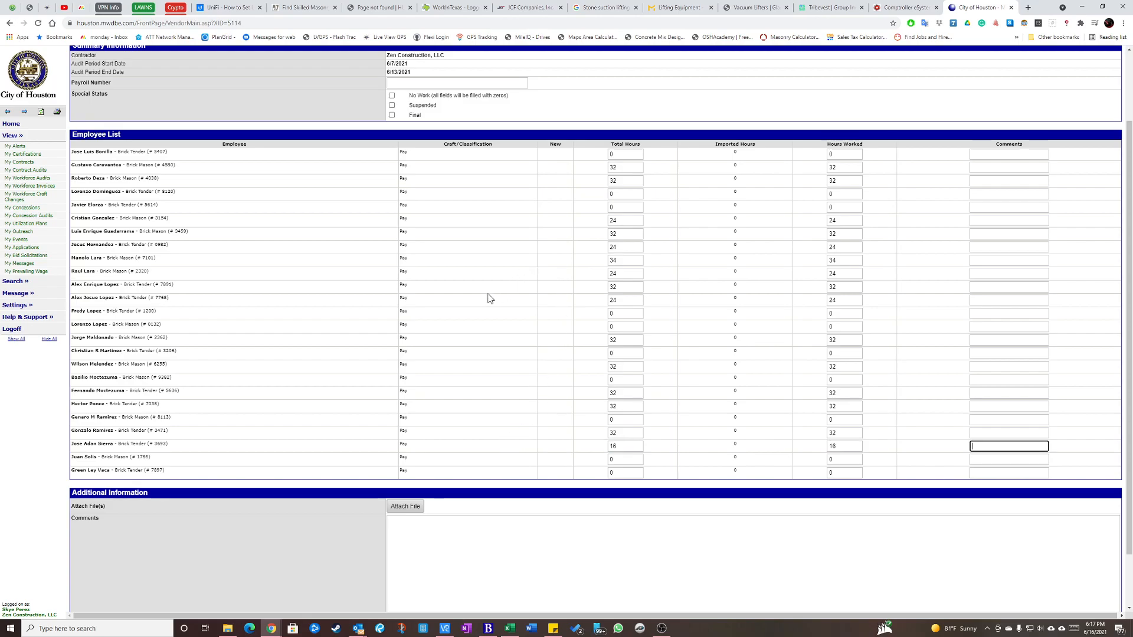
scroll(490, 295, "up", 1)
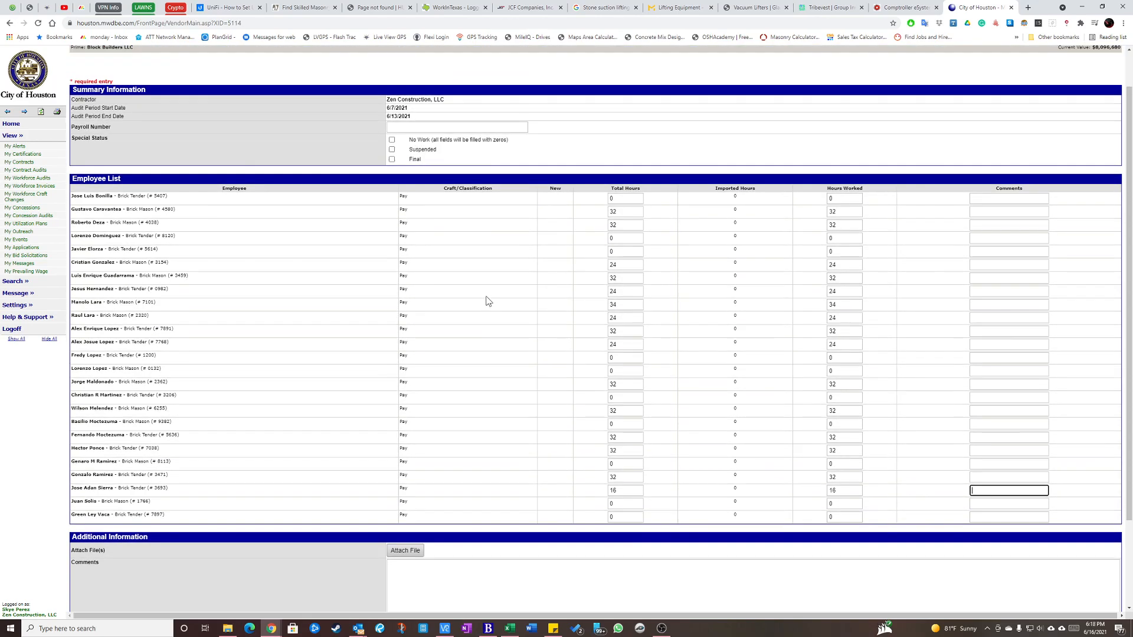
scroll(488, 295, "down", 3)
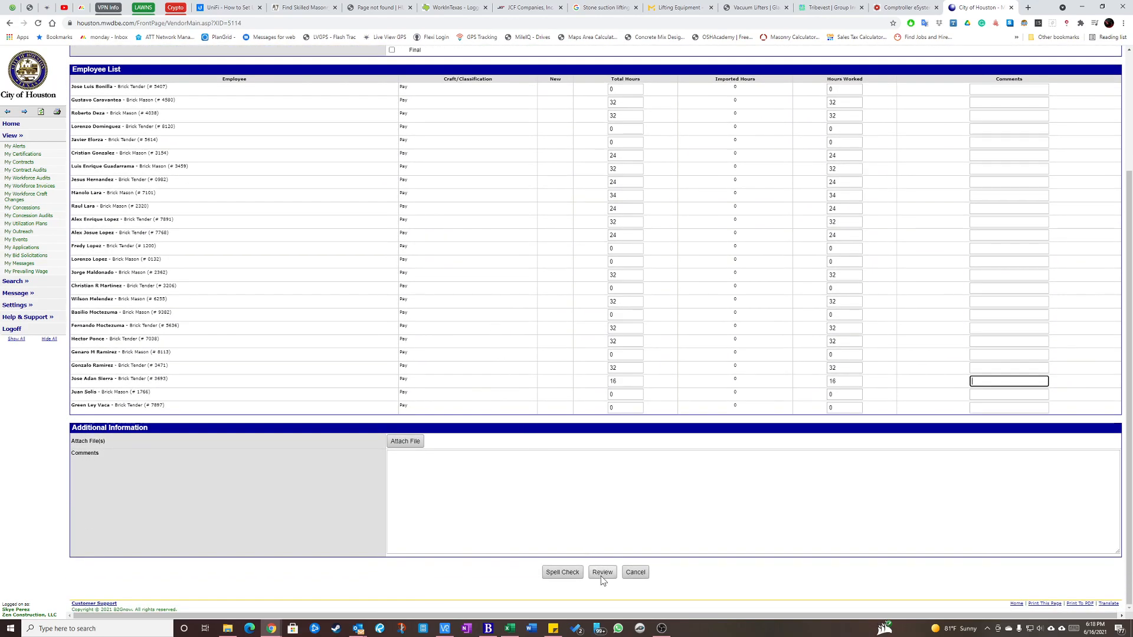
Submit the entered employee hours for review and check the audit's total hours worked.
left_click(601, 573)
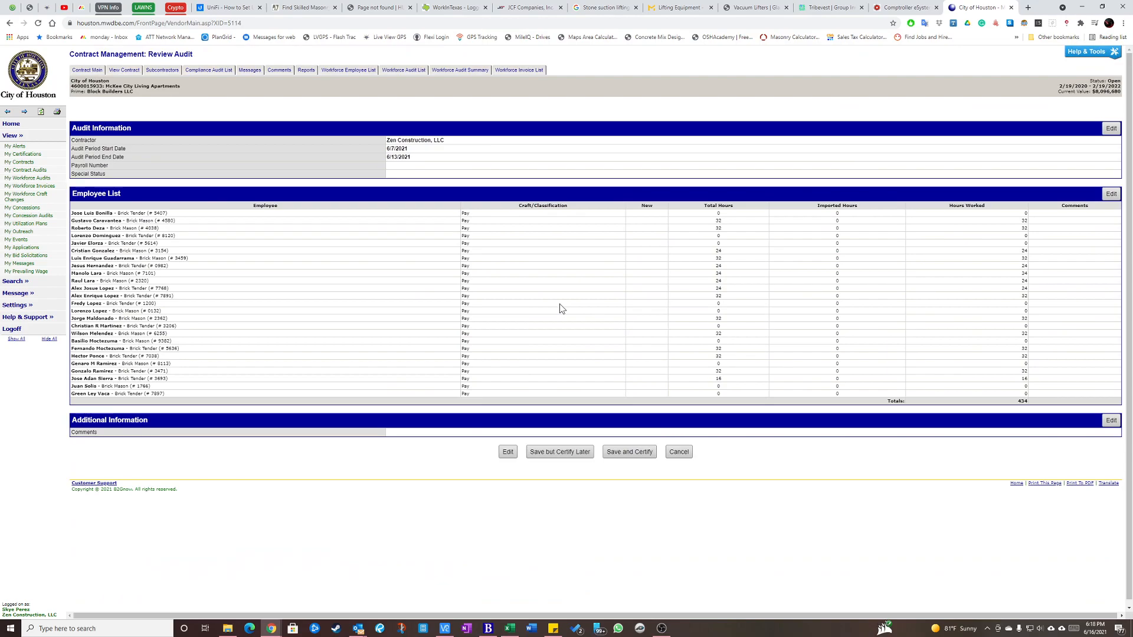
double_click(1023, 402)
left_click(916, 409)
Switch to the employee hours spreadsheet in Excel and compare its grand total with the total hours worked on the audit's review page.
key("alt+Tab")
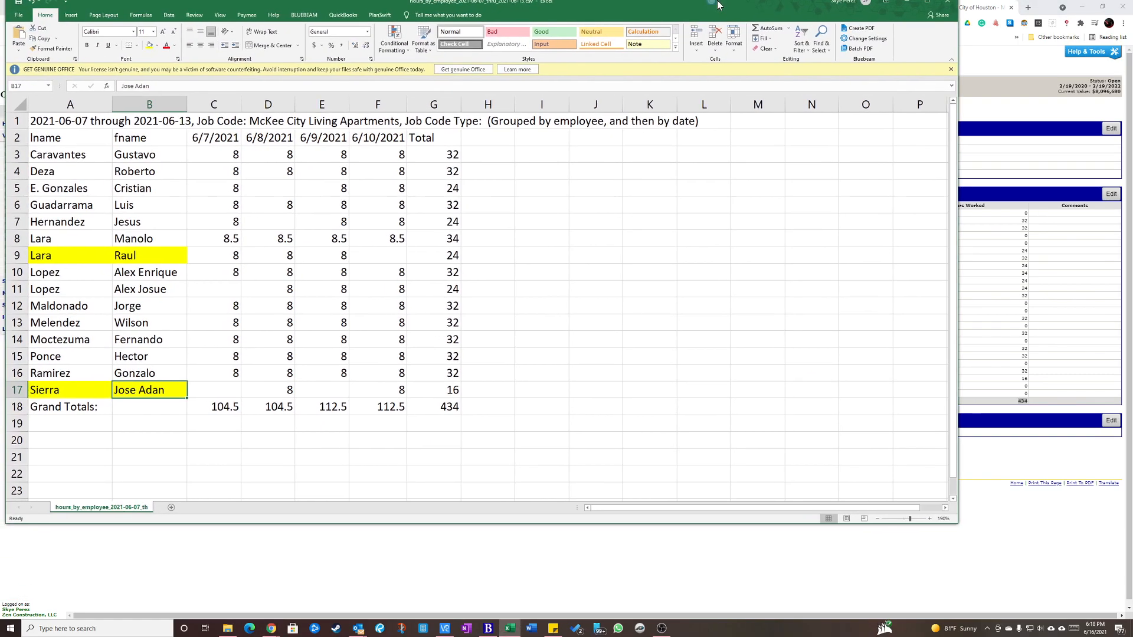
left_click(546, 211)
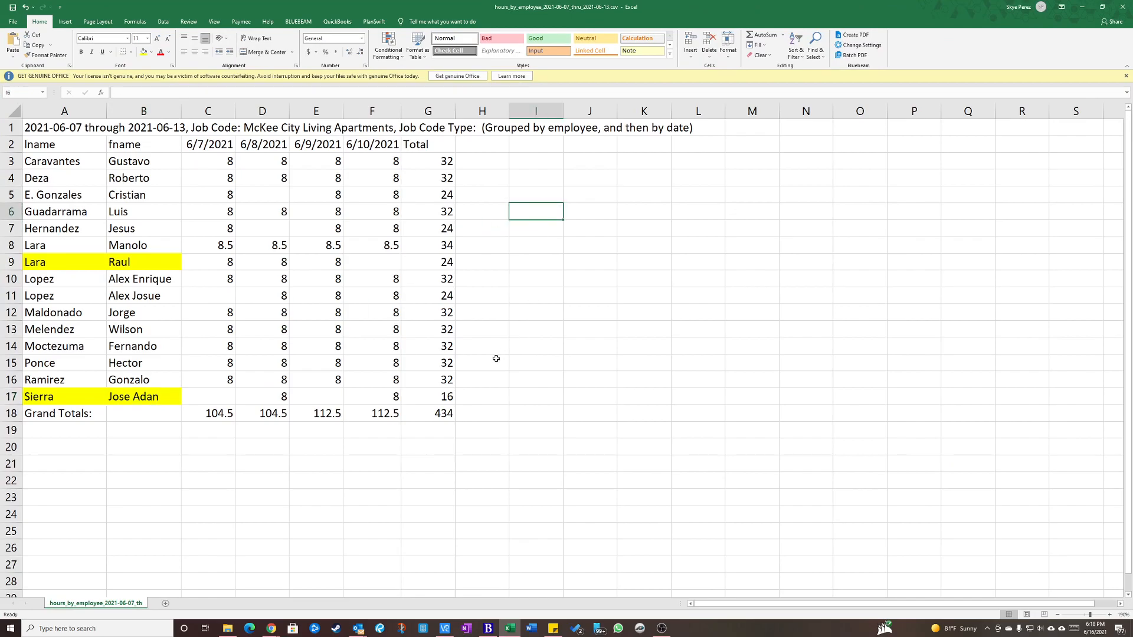
left_click(451, 414)
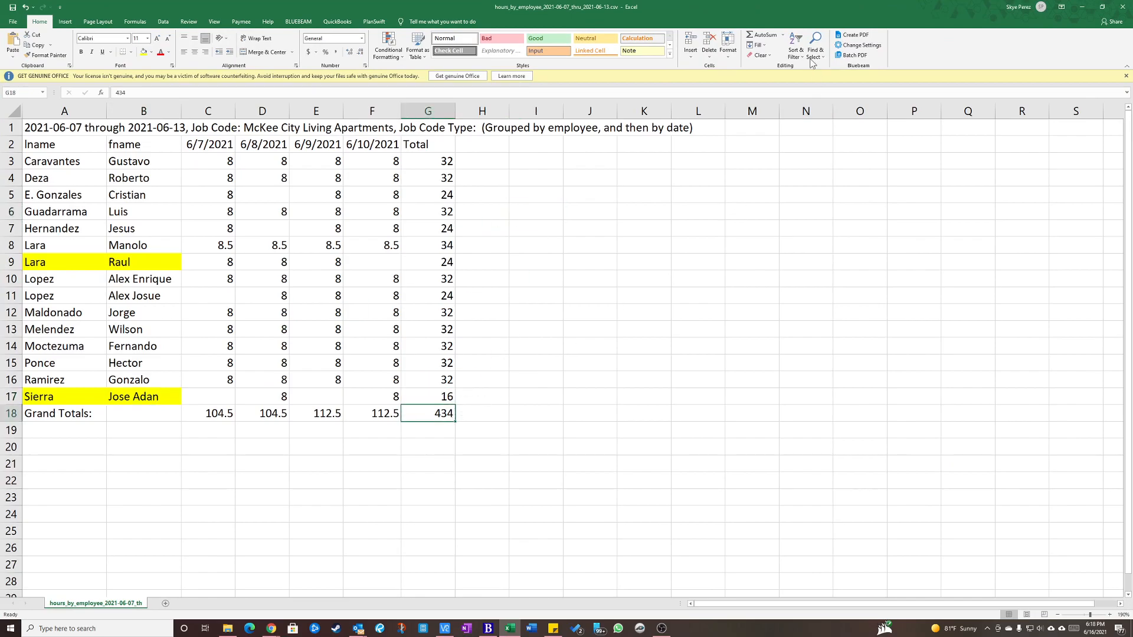
key("alt+Tab")
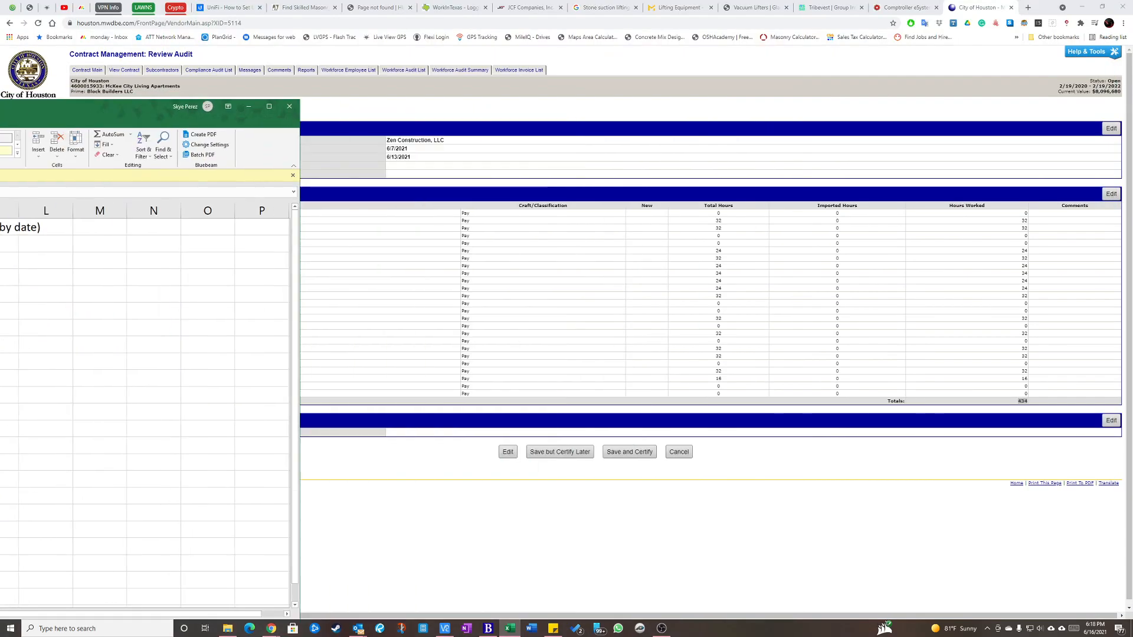
left_click(1011, 402)
left_click_drag(1011, 402, 1063, 405)
left_click(1016, 403)
left_click(1022, 403)
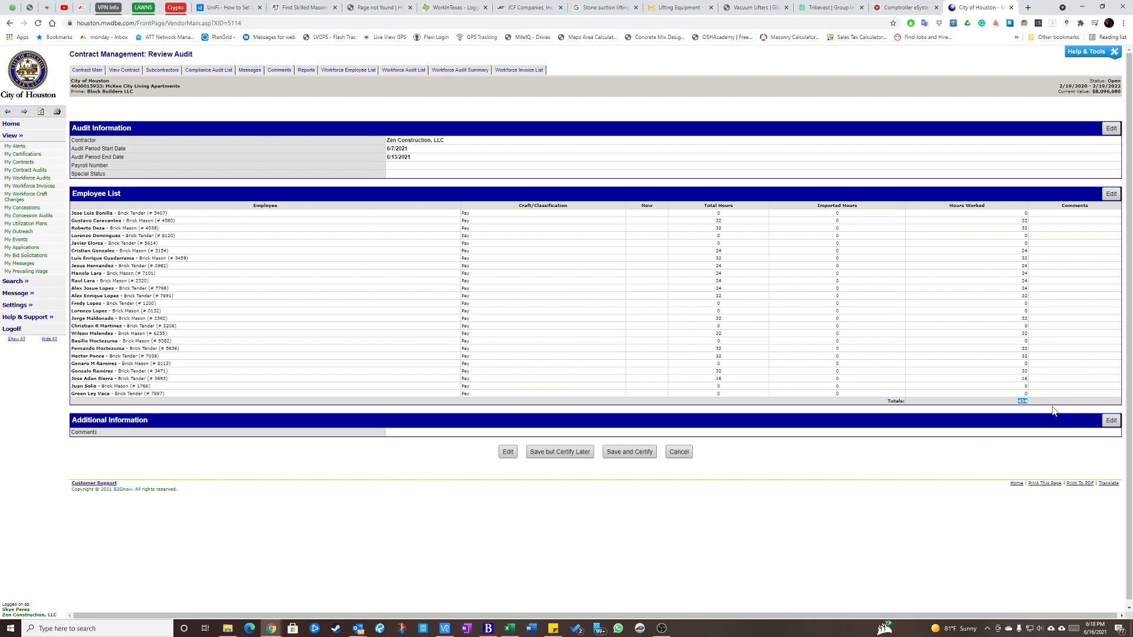
left_click(1018, 400)
left_click_drag(1017, 397, 1032, 403)
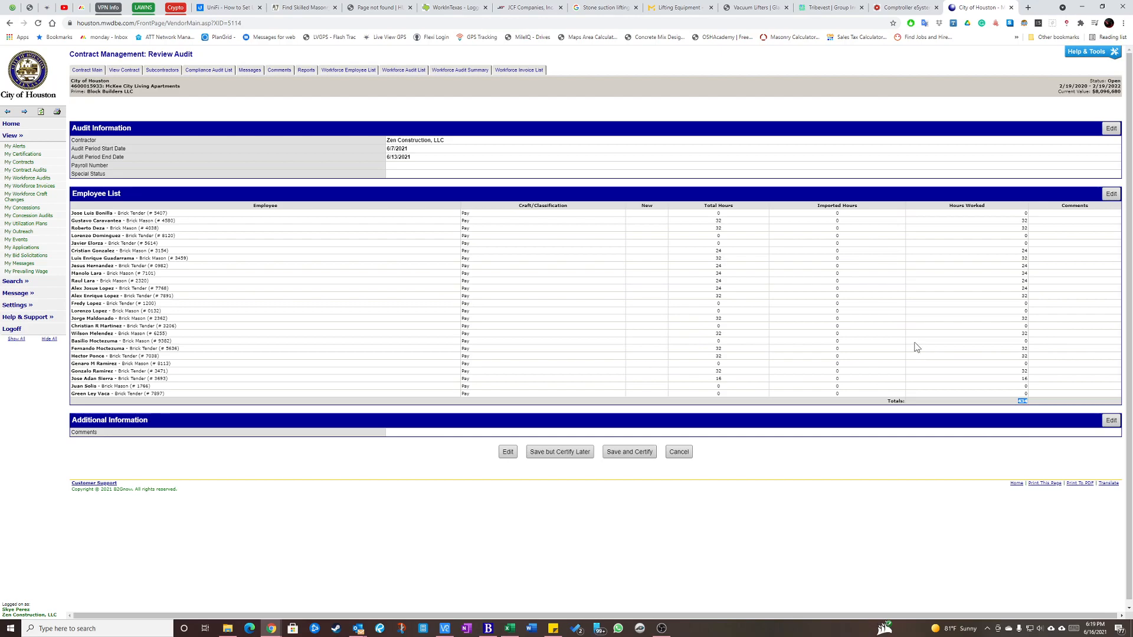
Save the audit for certification, sign it with the signer's full legal name, and check the title and date.
left_click(1024, 403)
left_click(630, 452)
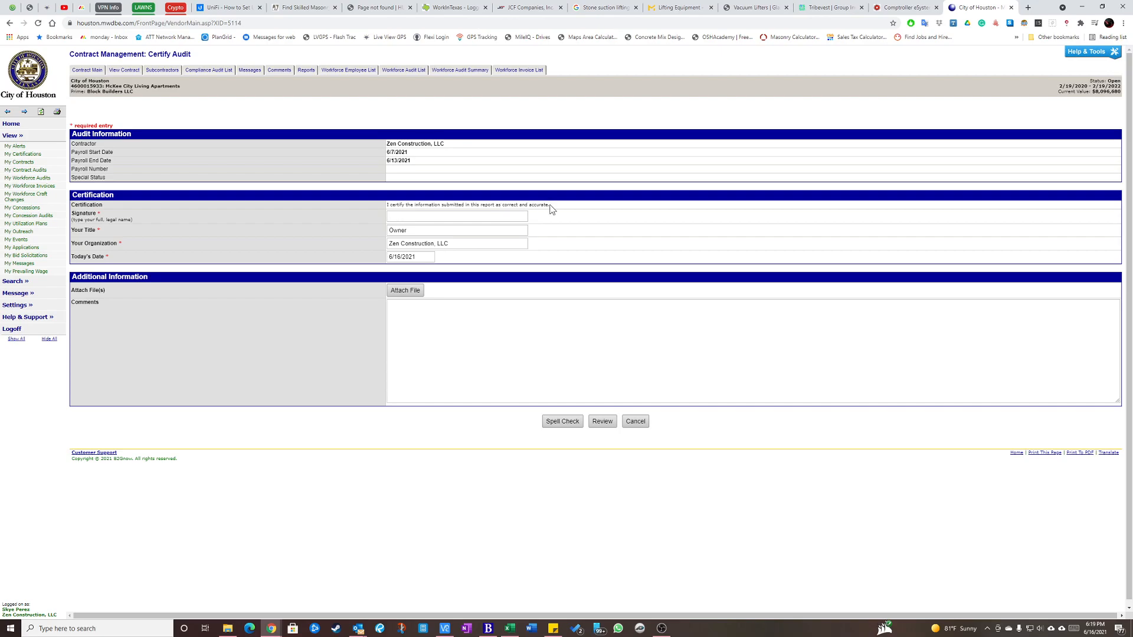
left_click(434, 217)
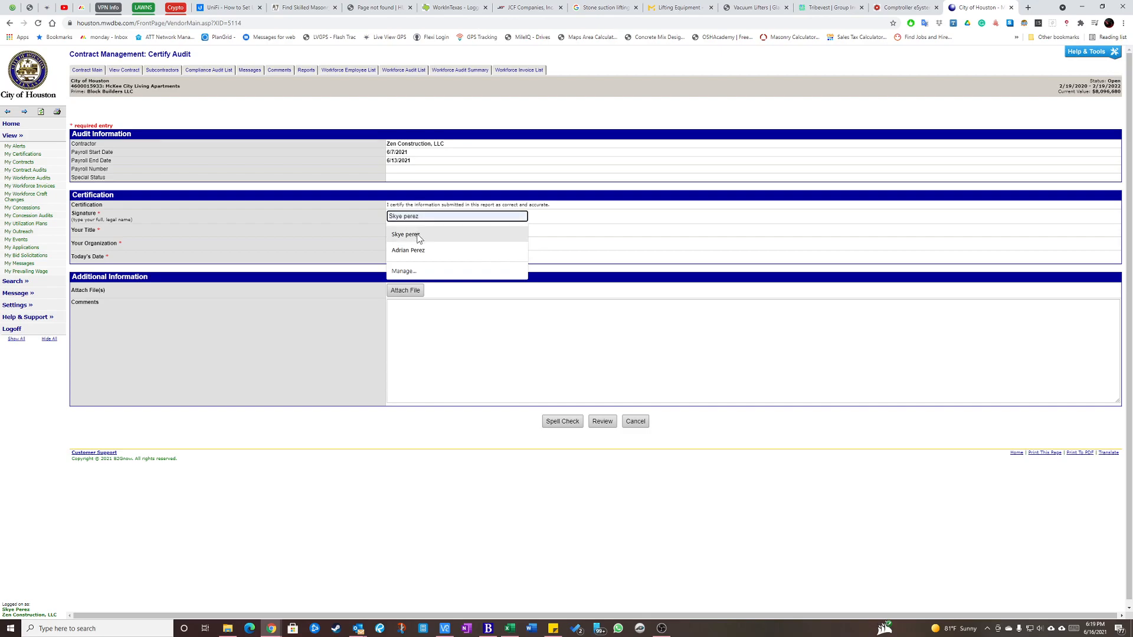
left_click(419, 236)
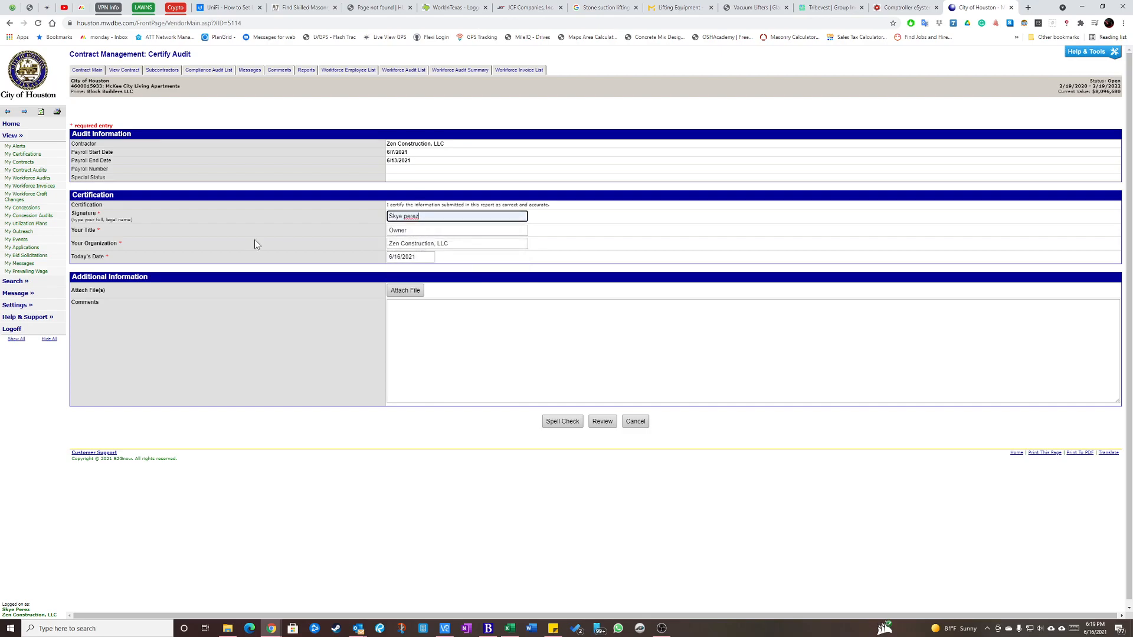
left_click(407, 231)
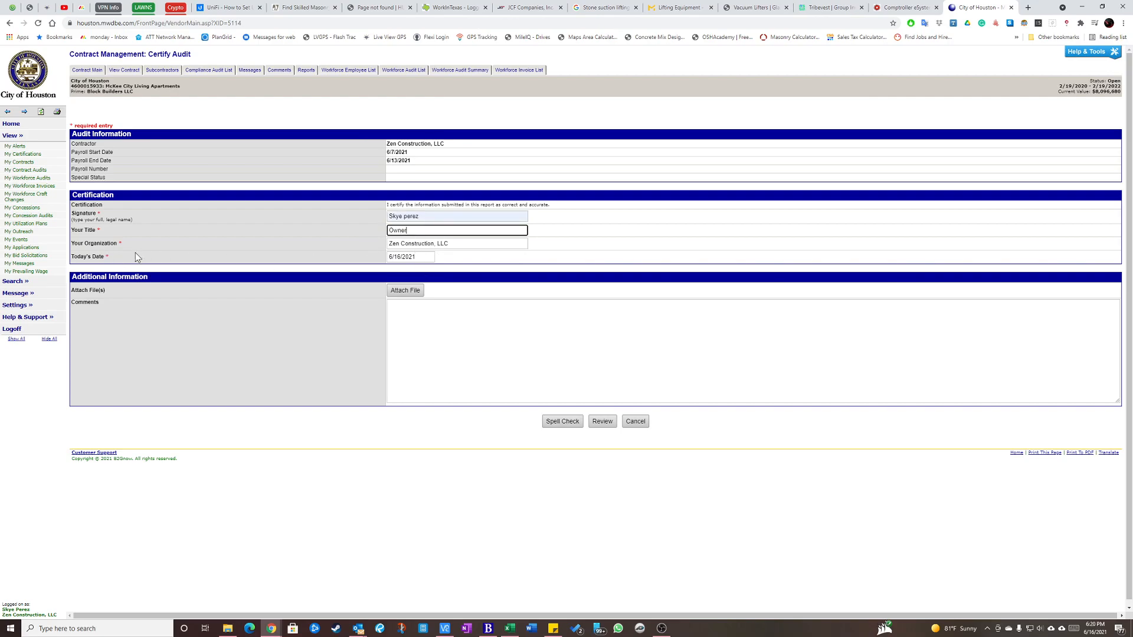
left_click(413, 257)
left_click(472, 262)
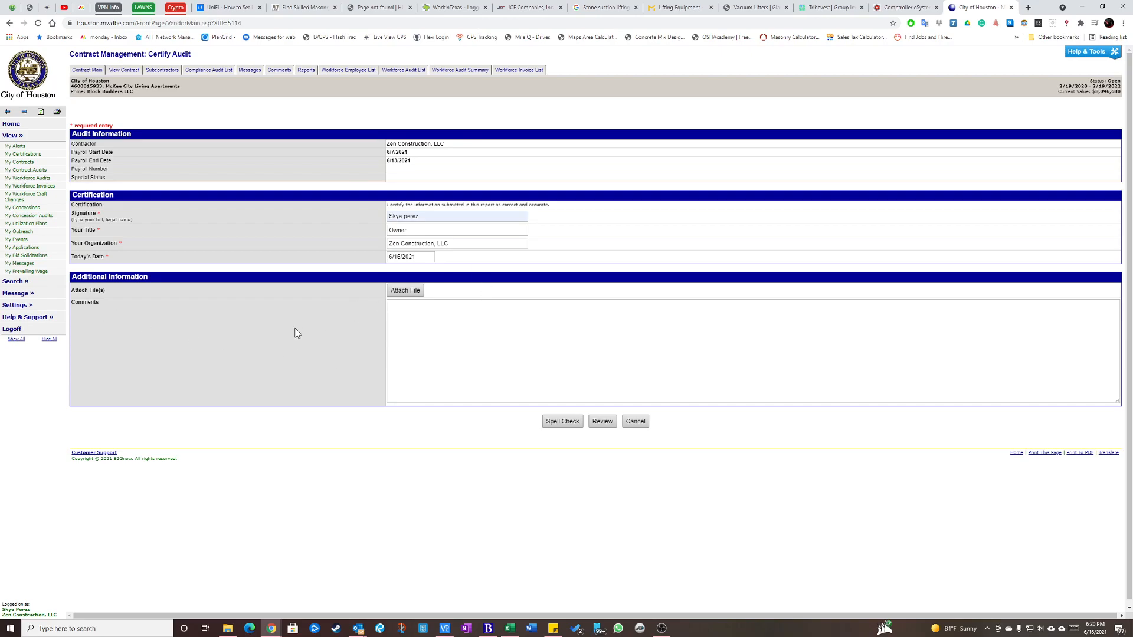
Review the certification, confirm that the audit information is correct and accurate, and certify and release it to the organization now.
left_click(601, 422)
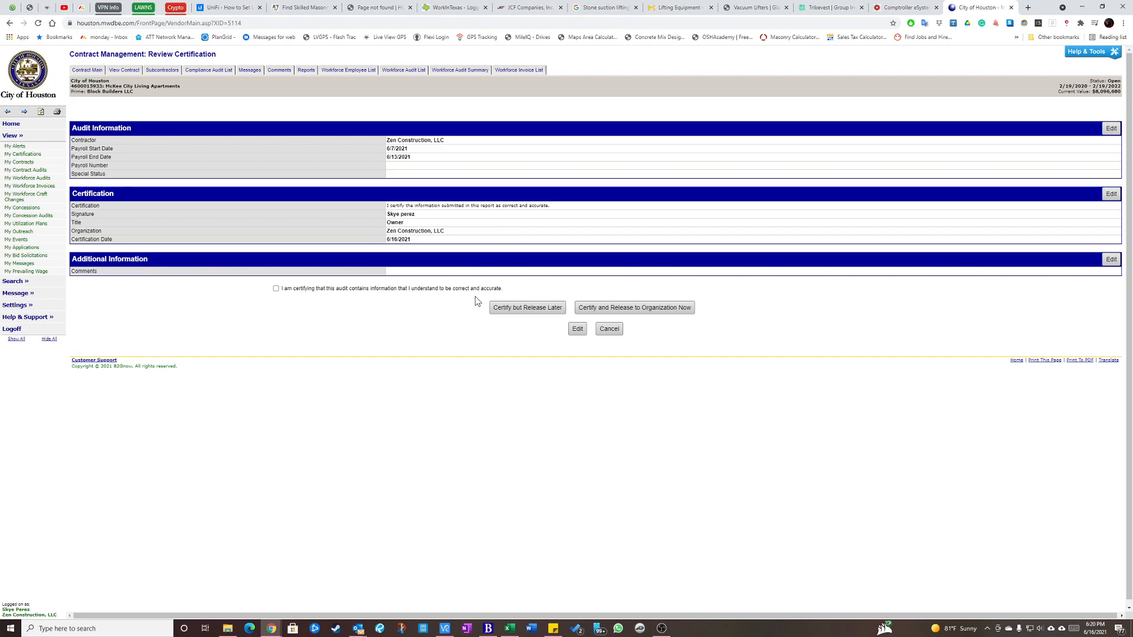
left_click(276, 291)
left_click(634, 308)
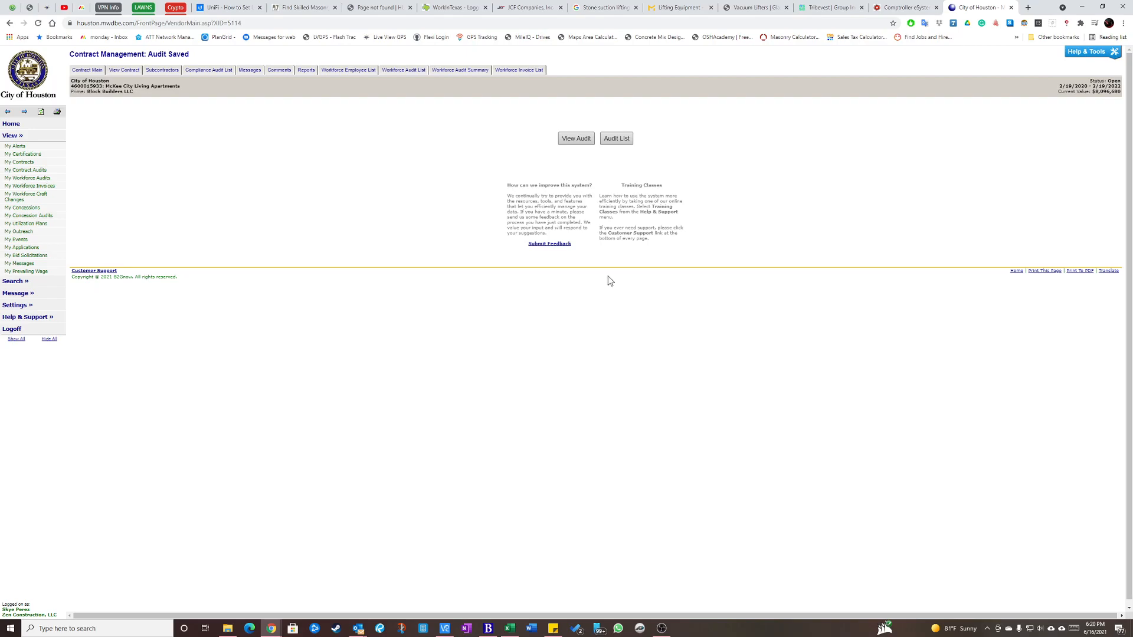
Open the audit list and look over the workforce audit history for the McKee City Living Apartments contract.
left_click(610, 139)
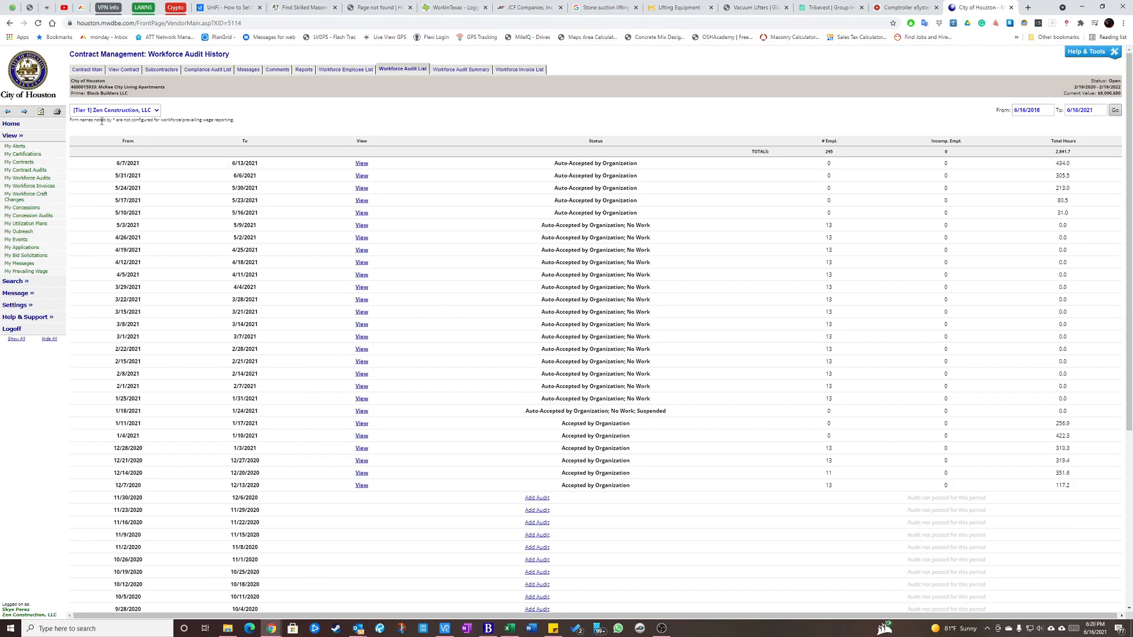
left_click_drag(99, 86, 175, 89)
left_click(176, 94)
left_click_drag(104, 87, 170, 91)
left_click(166, 96)
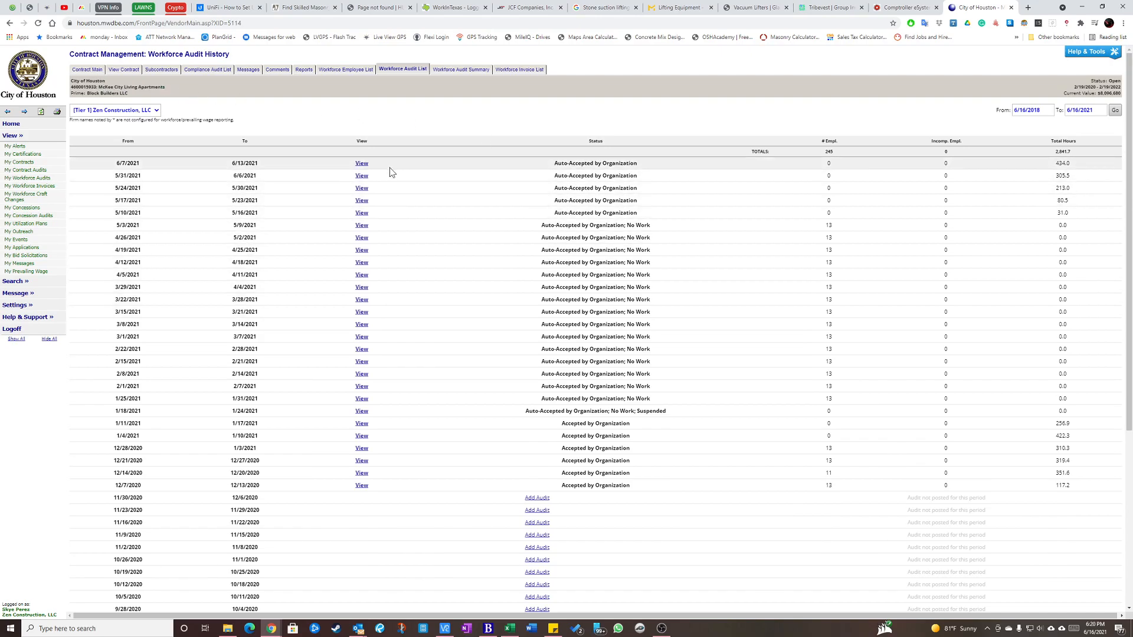
scroll(435, 413, "down", 2)
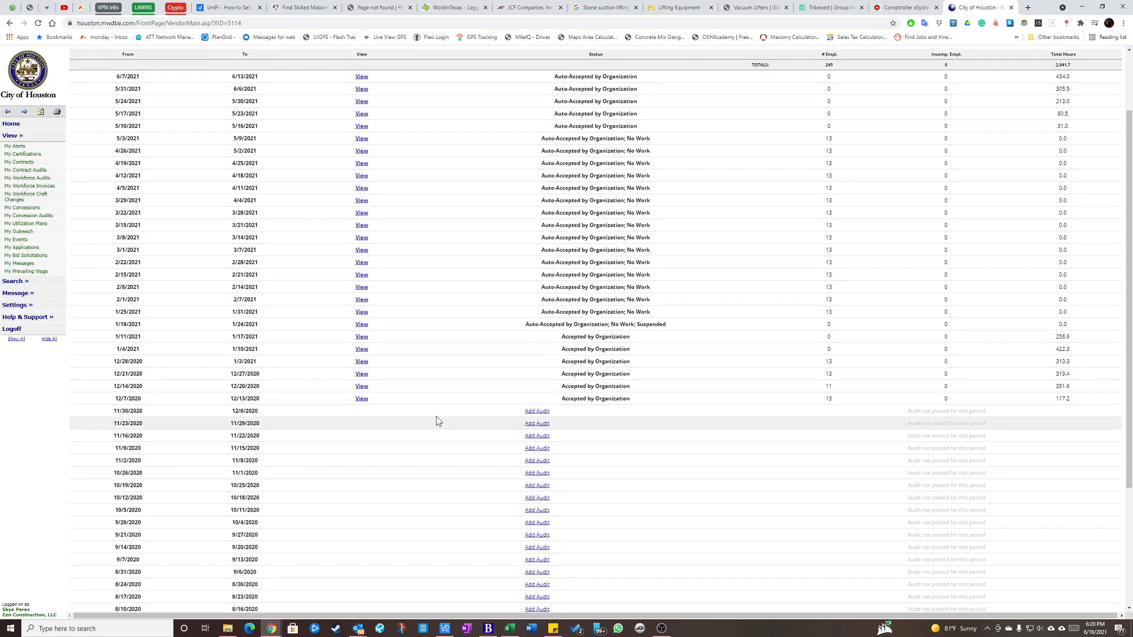
scroll(436, 421, "up", 2)
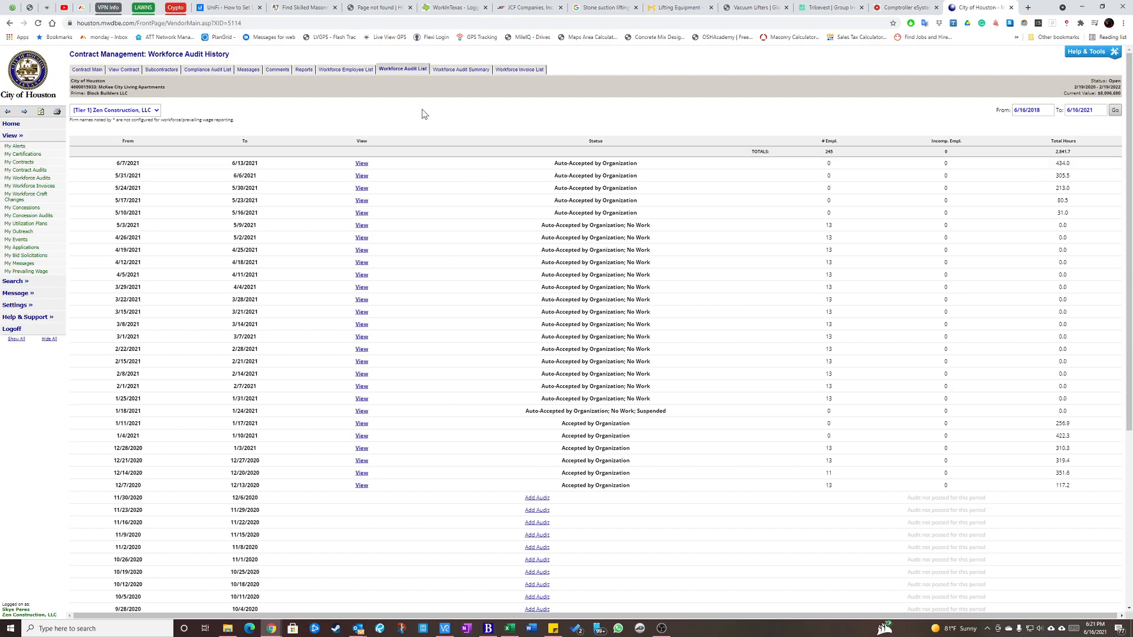
List the company's workforce audits across all contracts and filter them by the Incomplete status.
left_click(17, 137)
left_click(20, 137)
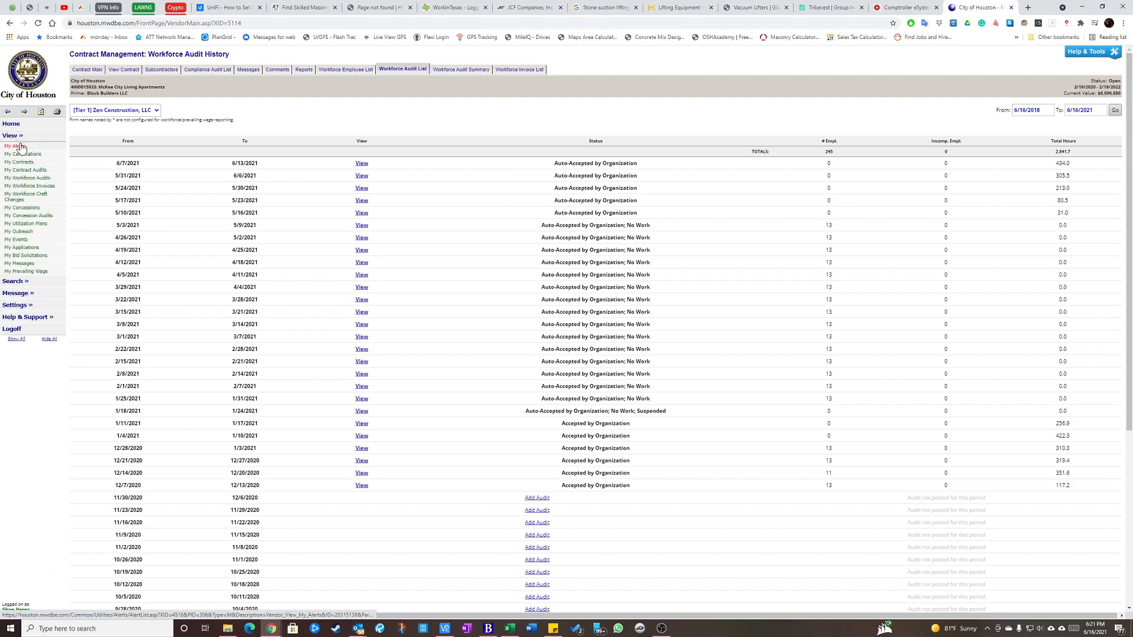
left_click(23, 180)
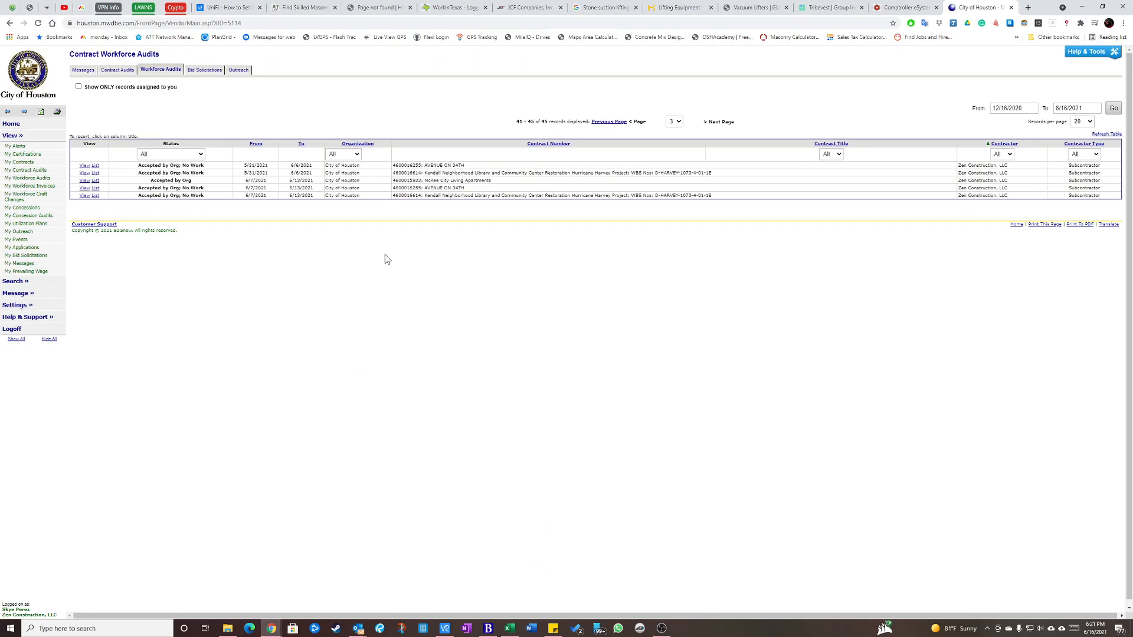
left_click(183, 155)
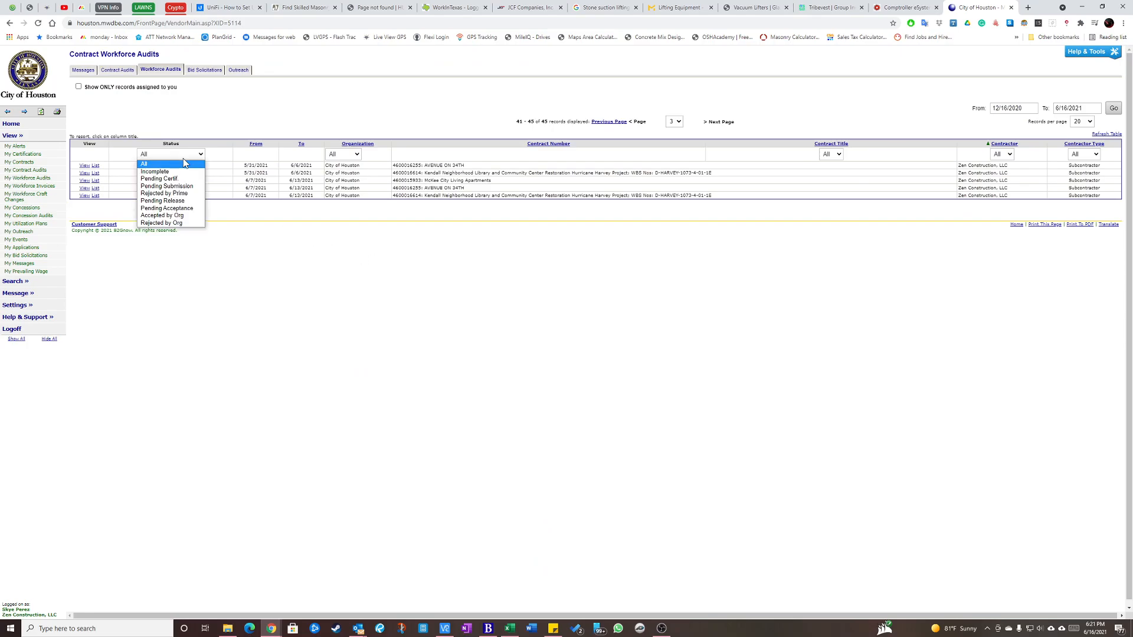
left_click(181, 172)
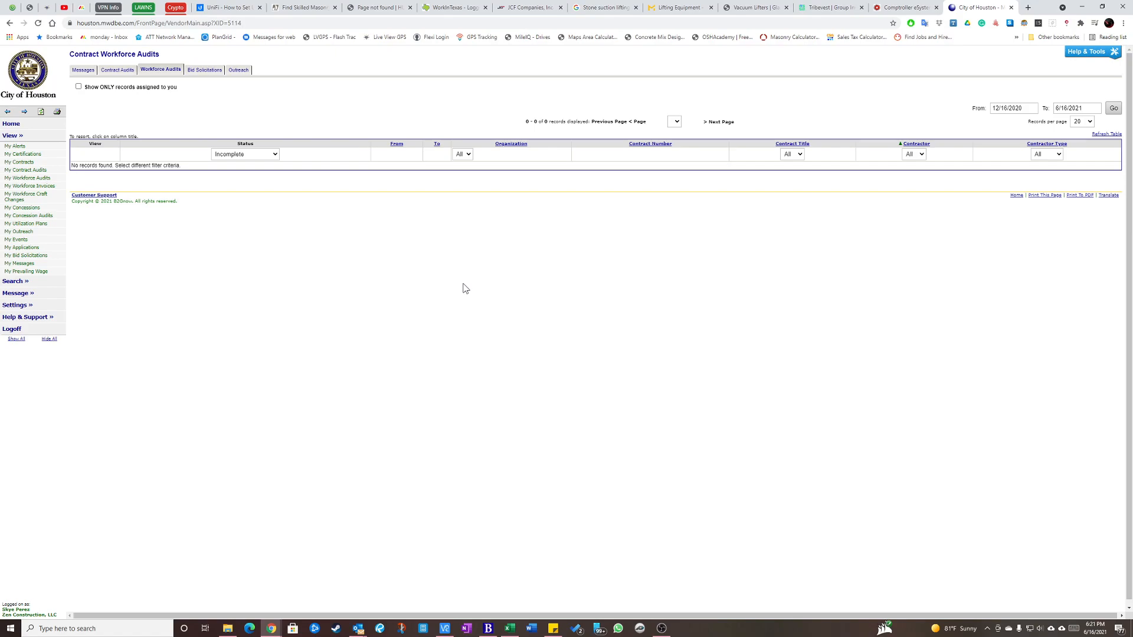
Look over the company's contract audits and return to the workforce audits list.
left_click(13, 136)
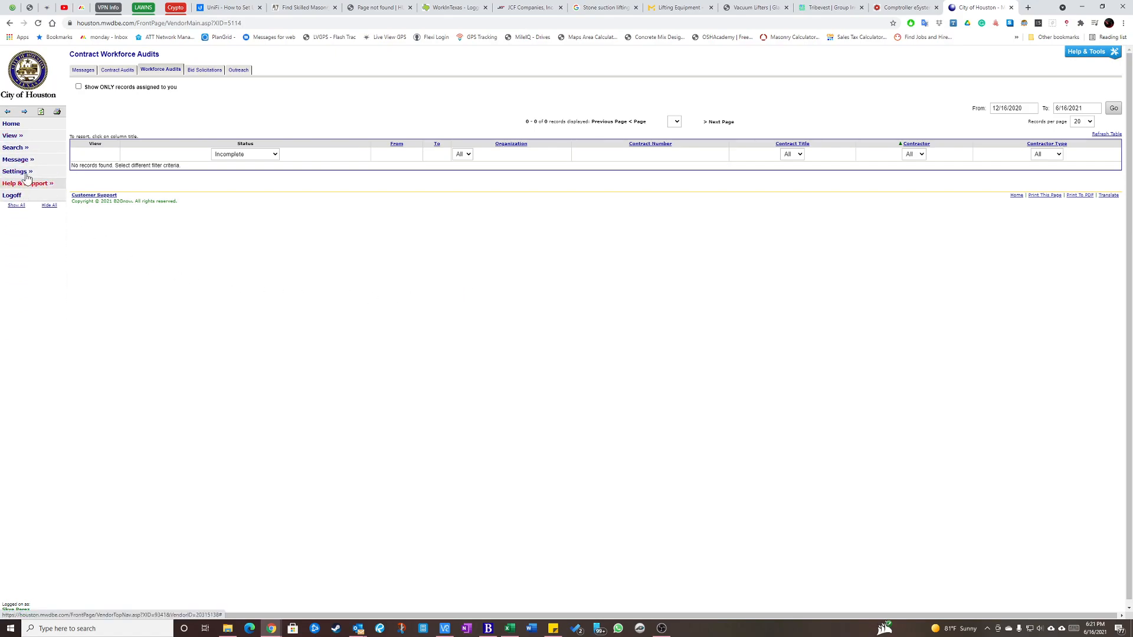
left_click(13, 136)
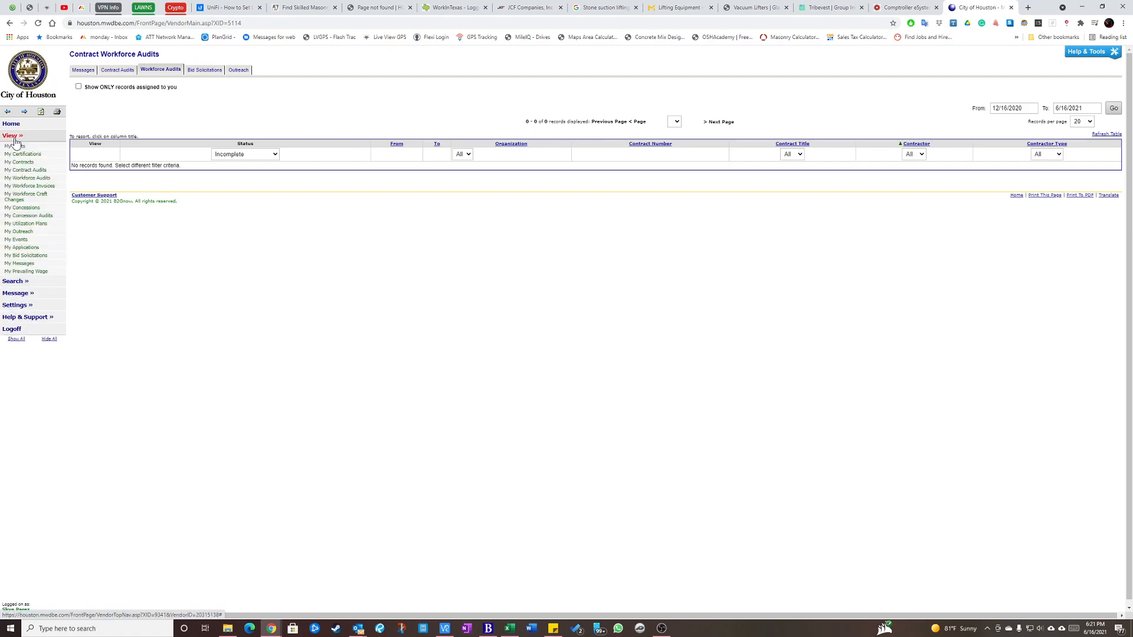
left_click(20, 170)
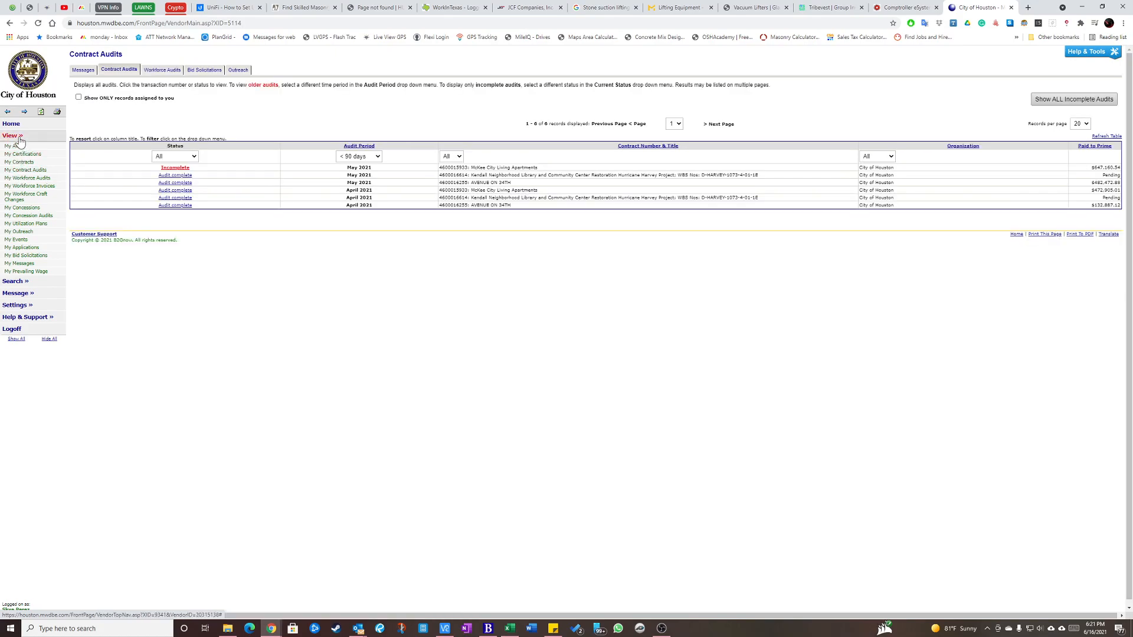
left_click(26, 179)
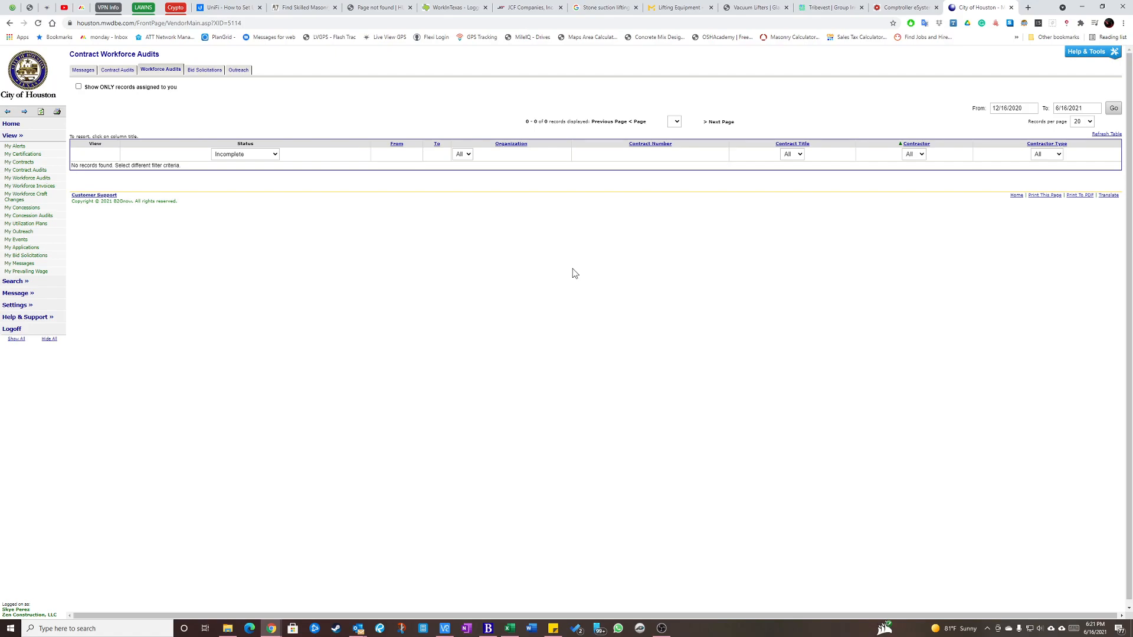
Open the McKee City Living Apartments contract from the company's contracts list and look over its main page.
left_click(12, 136)
left_click(12, 136)
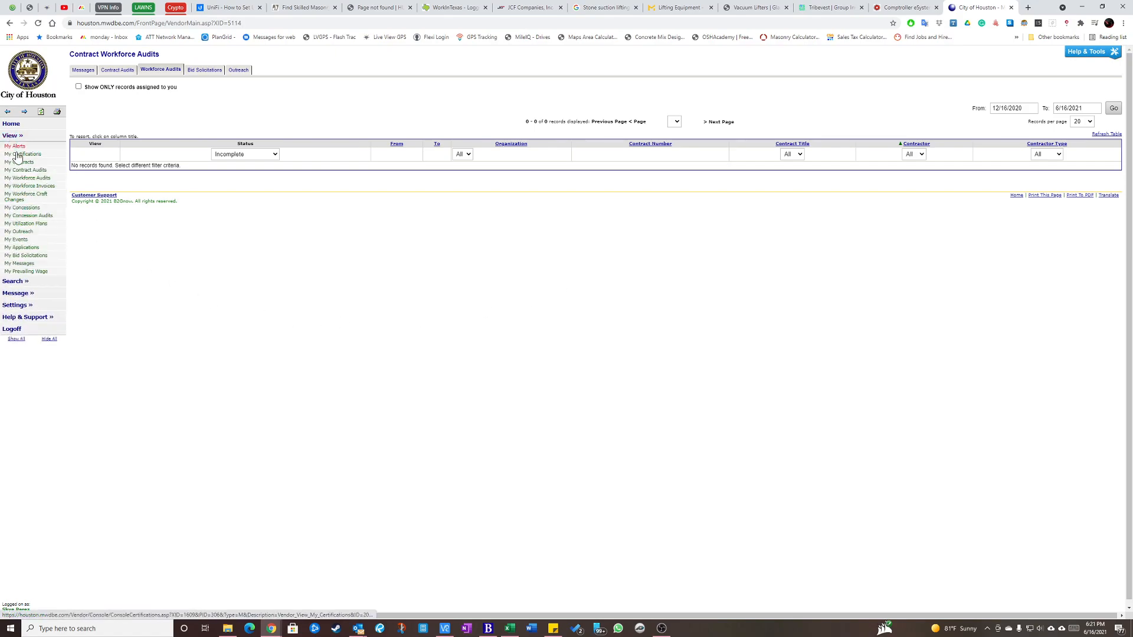
left_click(19, 164)
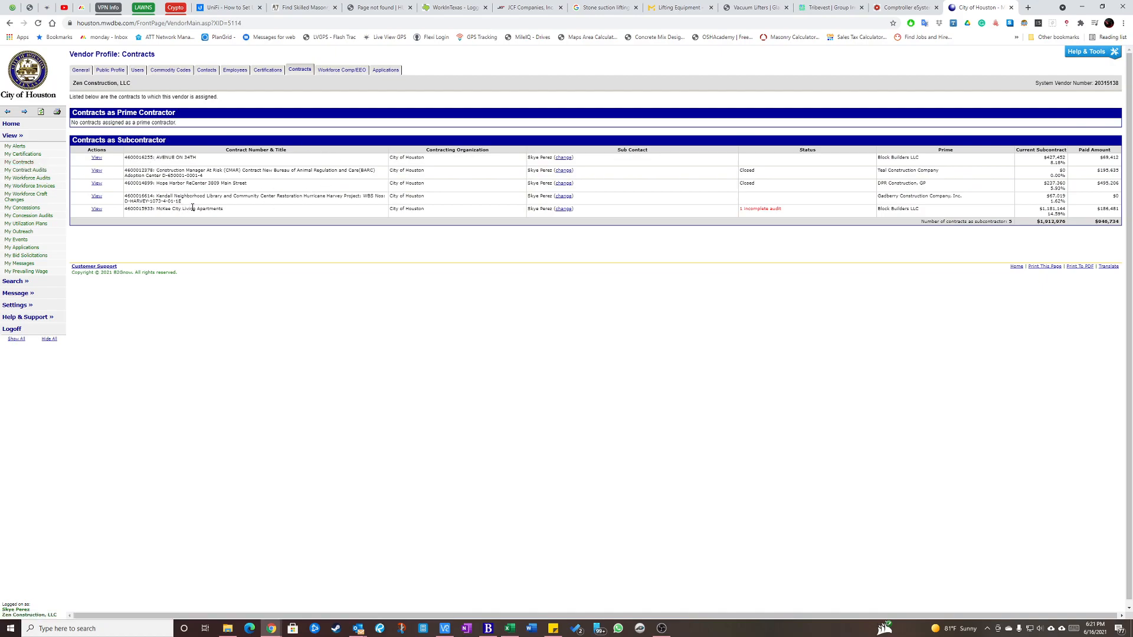
left_click_drag(161, 210, 203, 211)
left_click(97, 210)
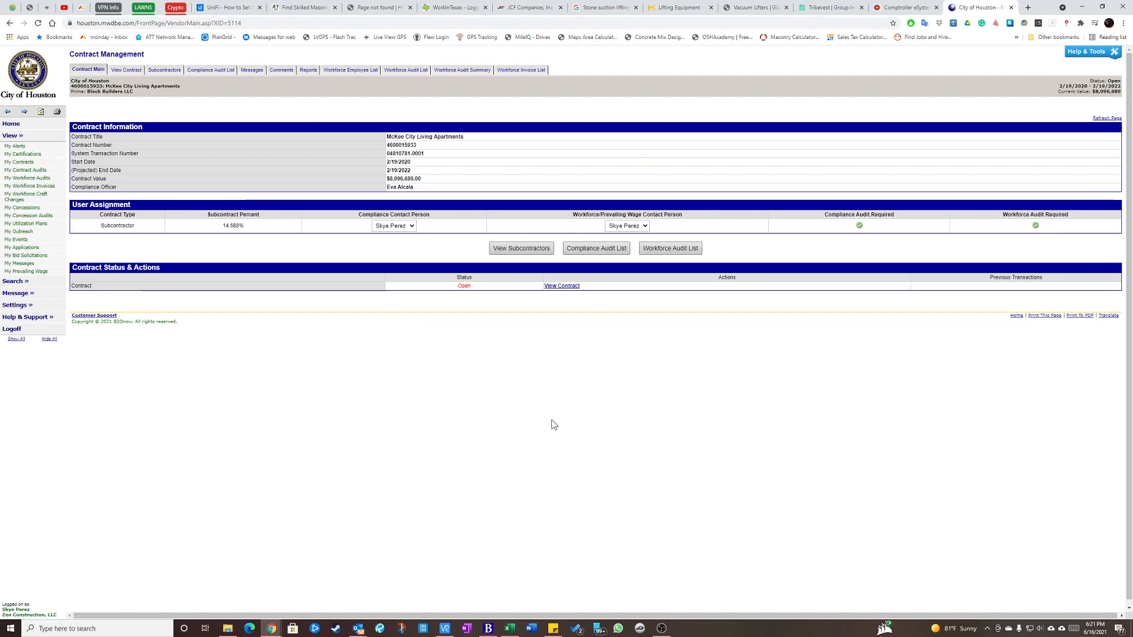
left_click_drag(106, 86, 117, 87)
left_click(183, 86)
left_click(14, 136)
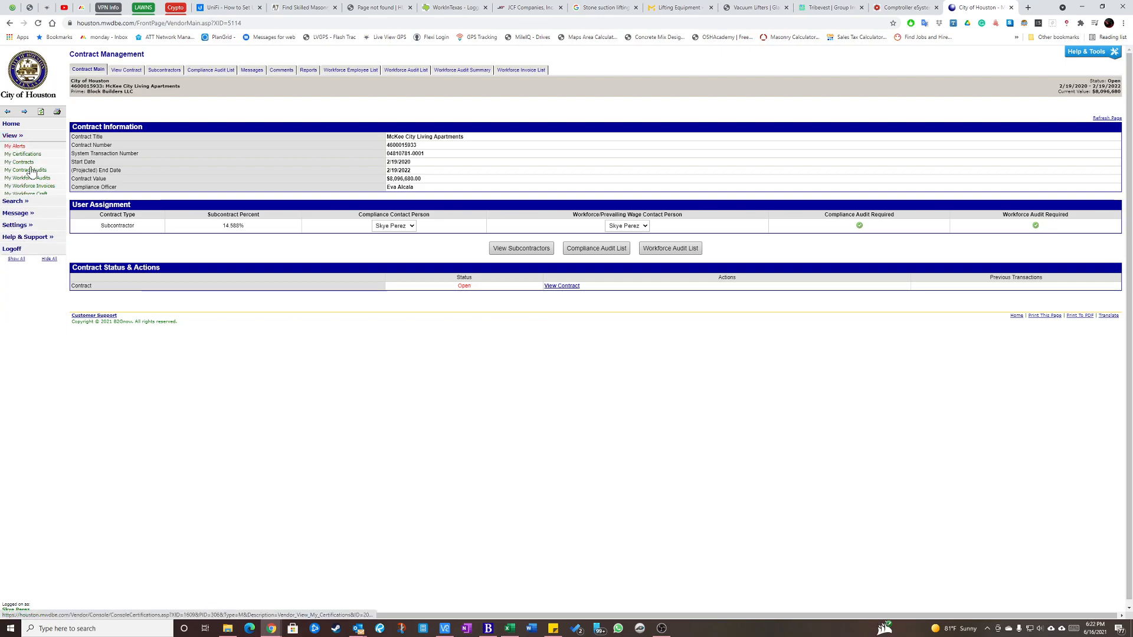